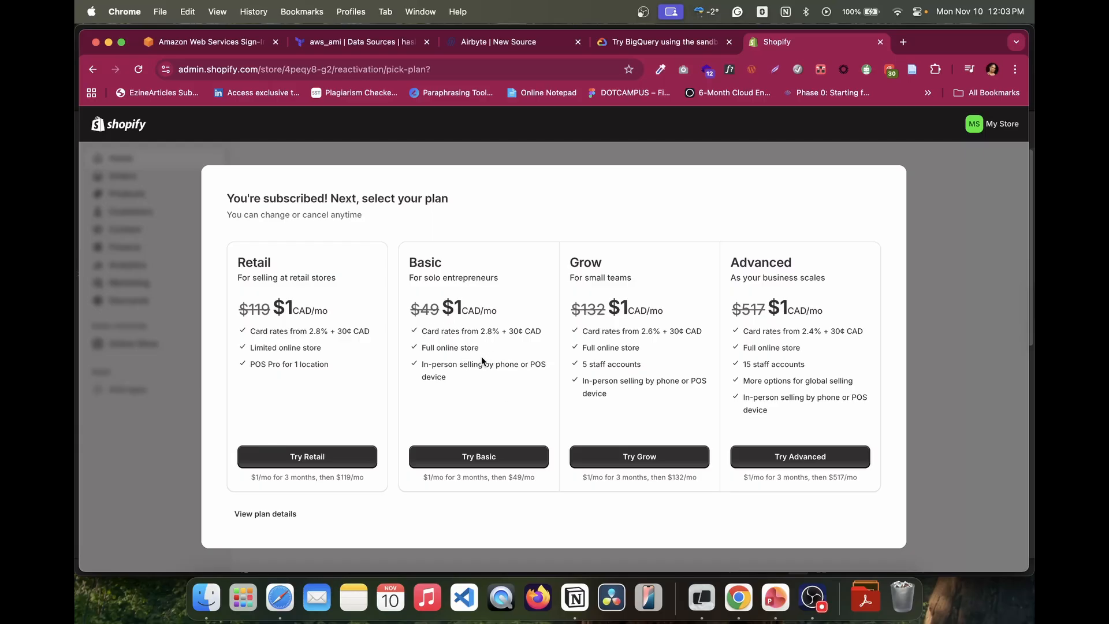
Step: Choose the Basic plan for the store and add the Simple Sample Data app, approving its one-time Premium Plan charge
left_click(470, 457)
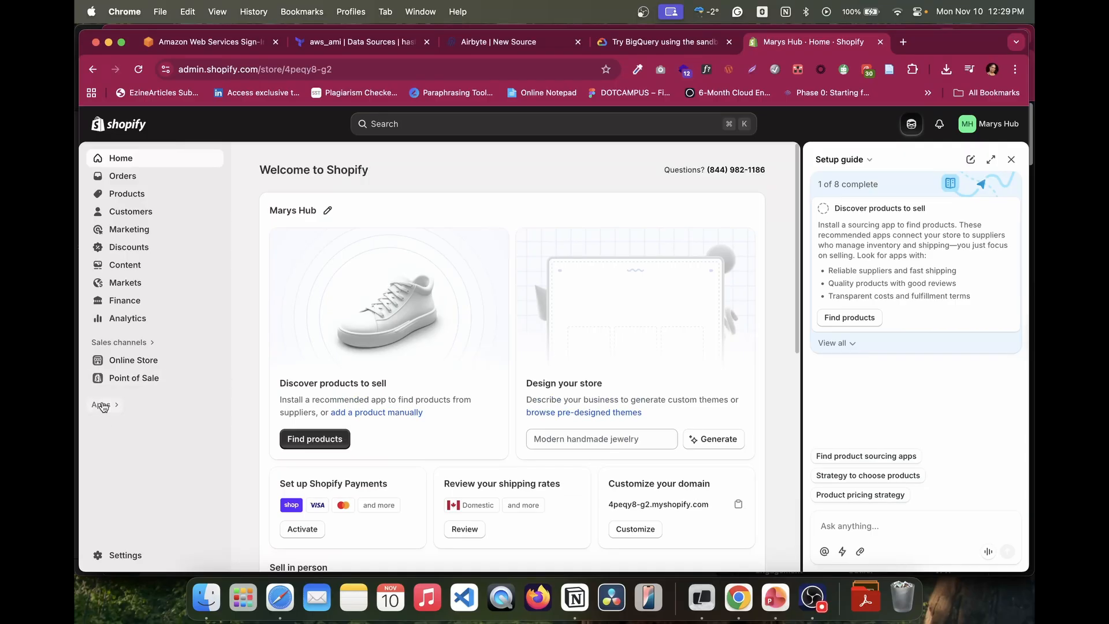
left_click(101, 404)
left_click(459, 173)
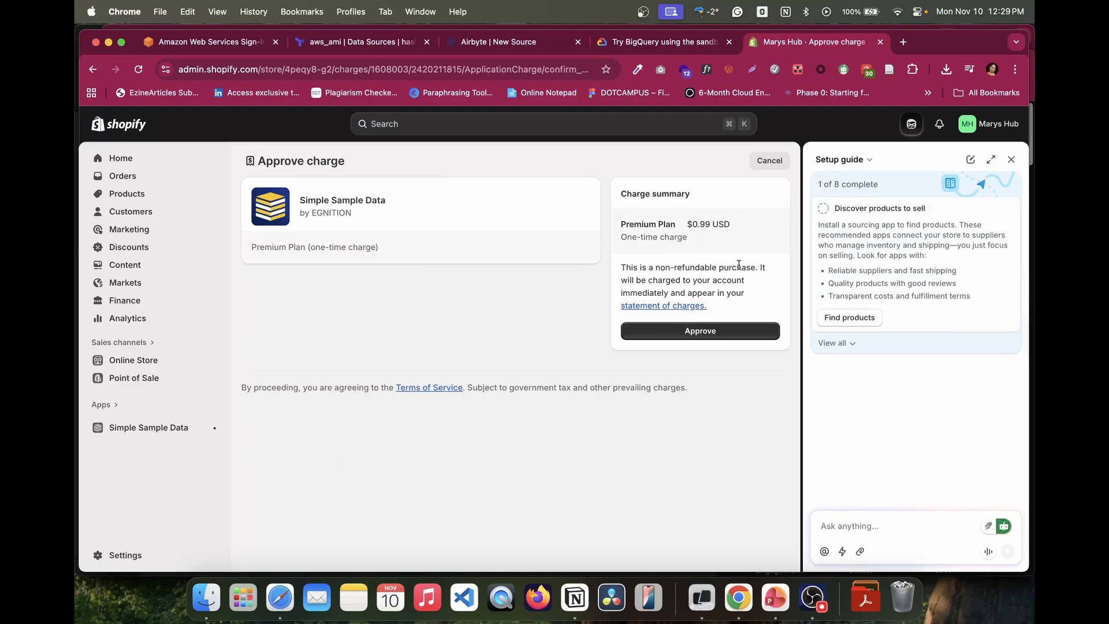
left_click(695, 335)
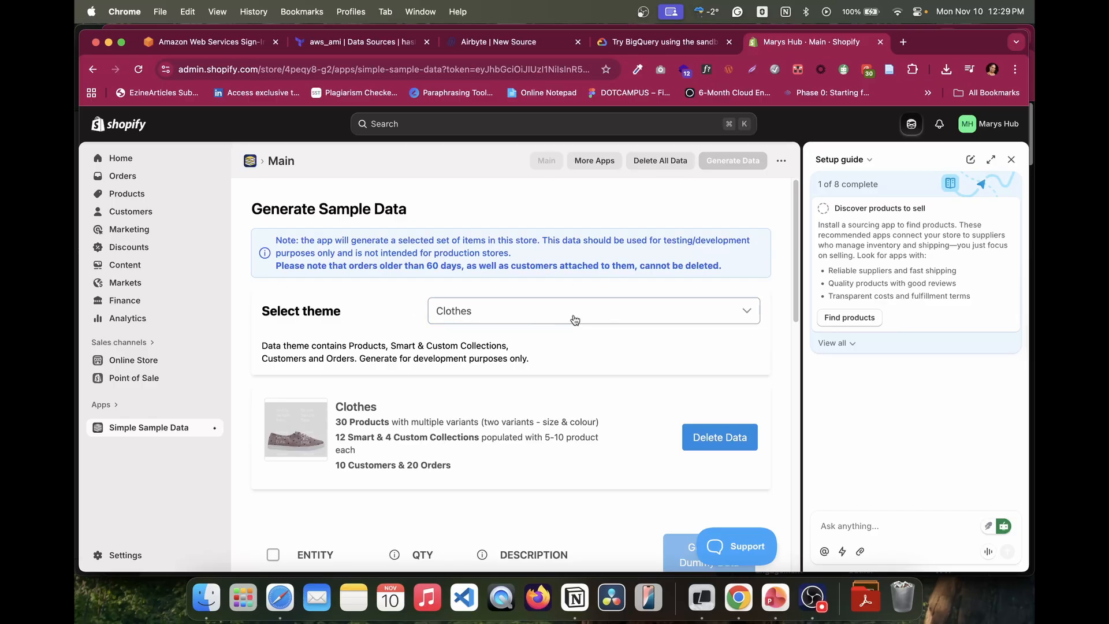
Step: Set the sample data theme to Toys
left_click(745, 312)
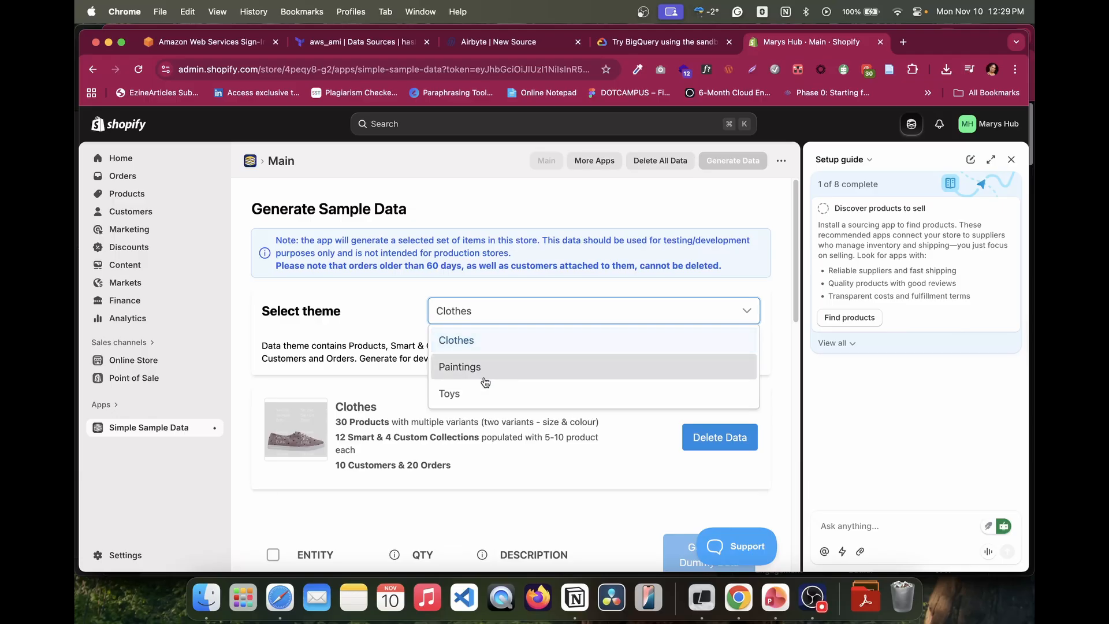
scroll(462, 376, "down", 2)
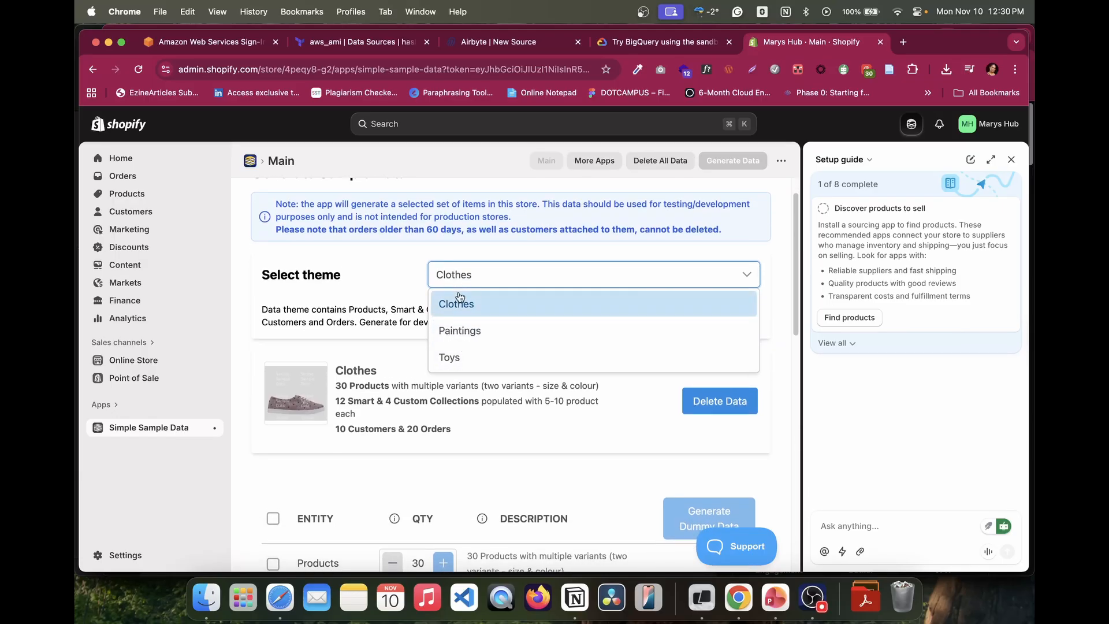
left_click(454, 358)
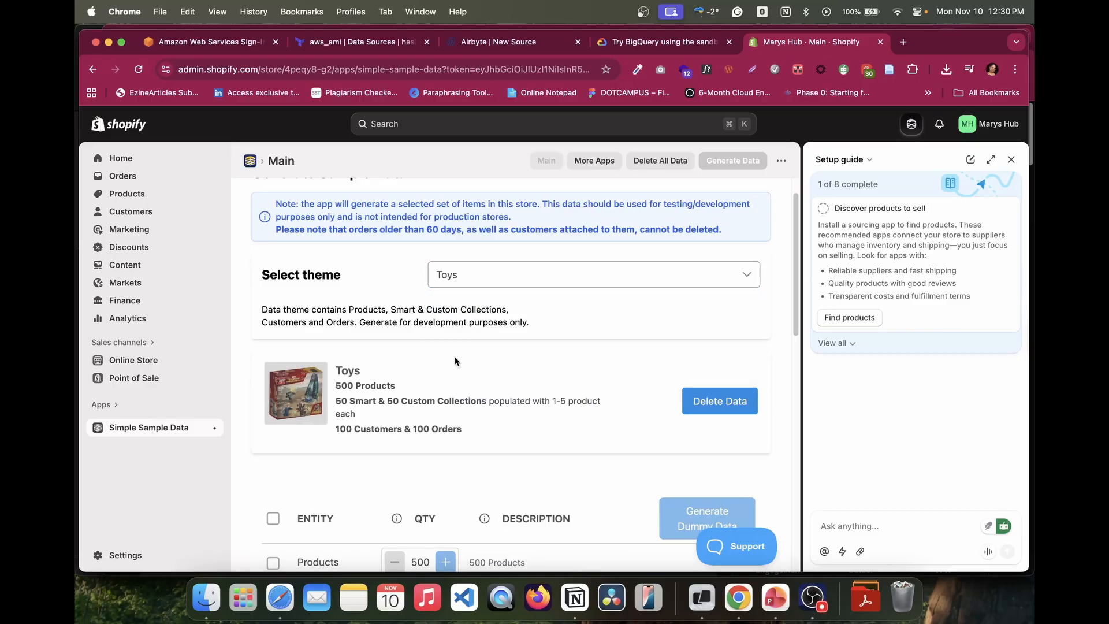
Step: Generate dummy data for all entities: products, smart collections, custom collections, customers and orders
scroll(454, 362, "down", 5)
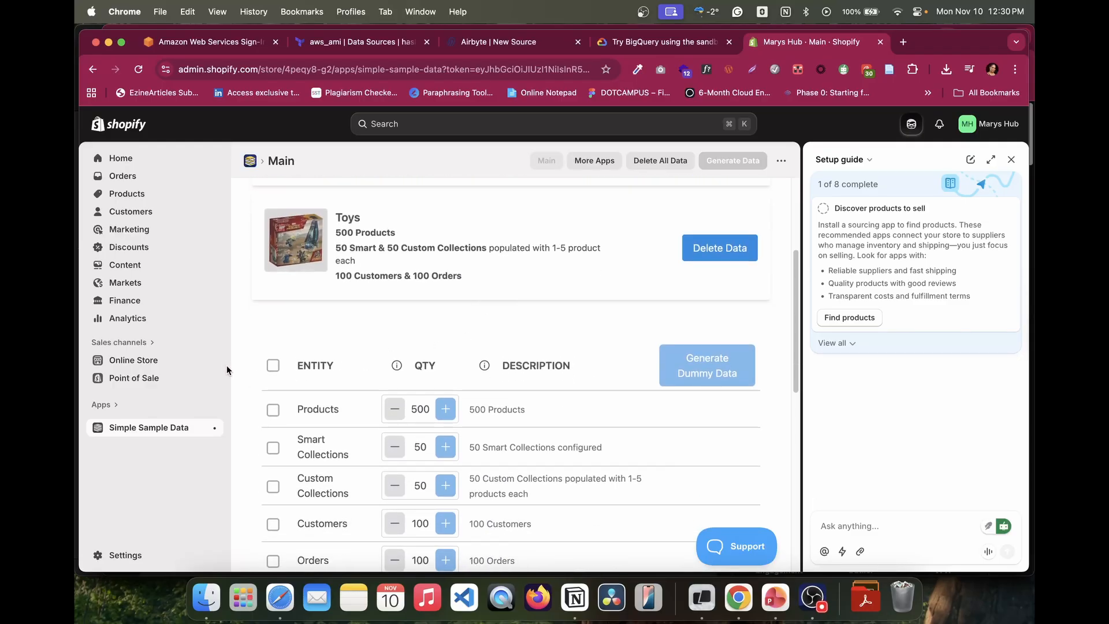
left_click(267, 365)
scroll(314, 427, "down", 3)
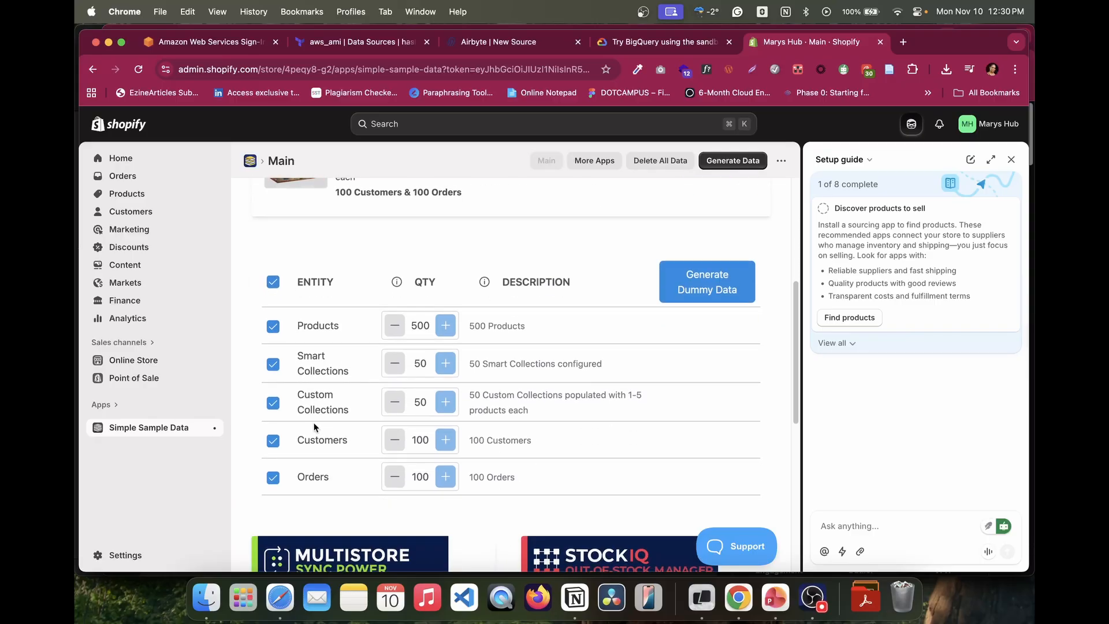
left_click(711, 287)
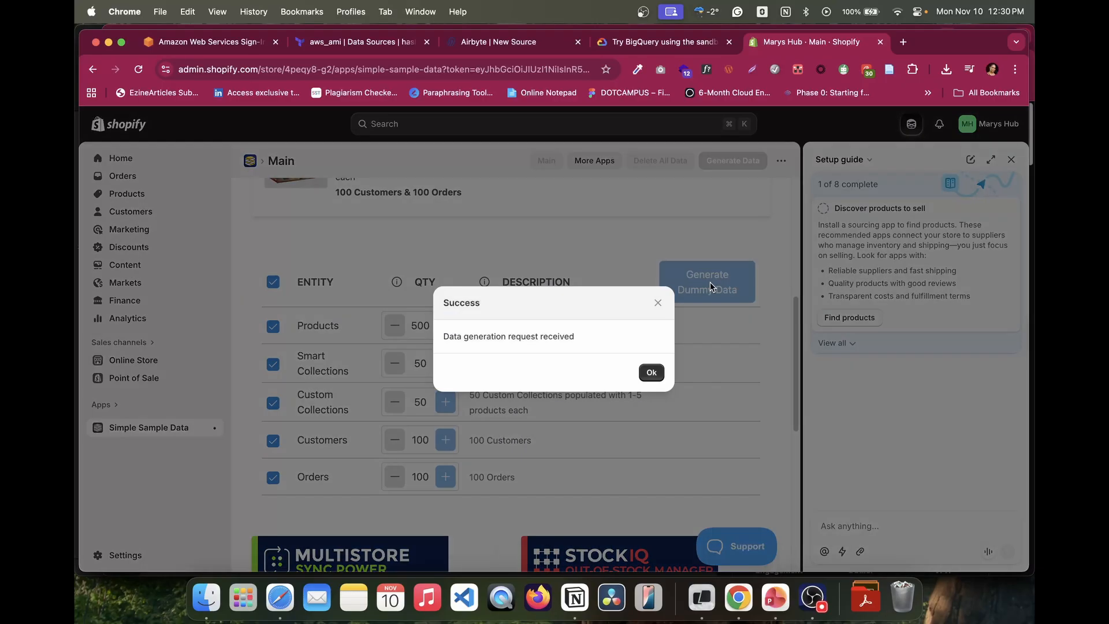
left_click(651, 373)
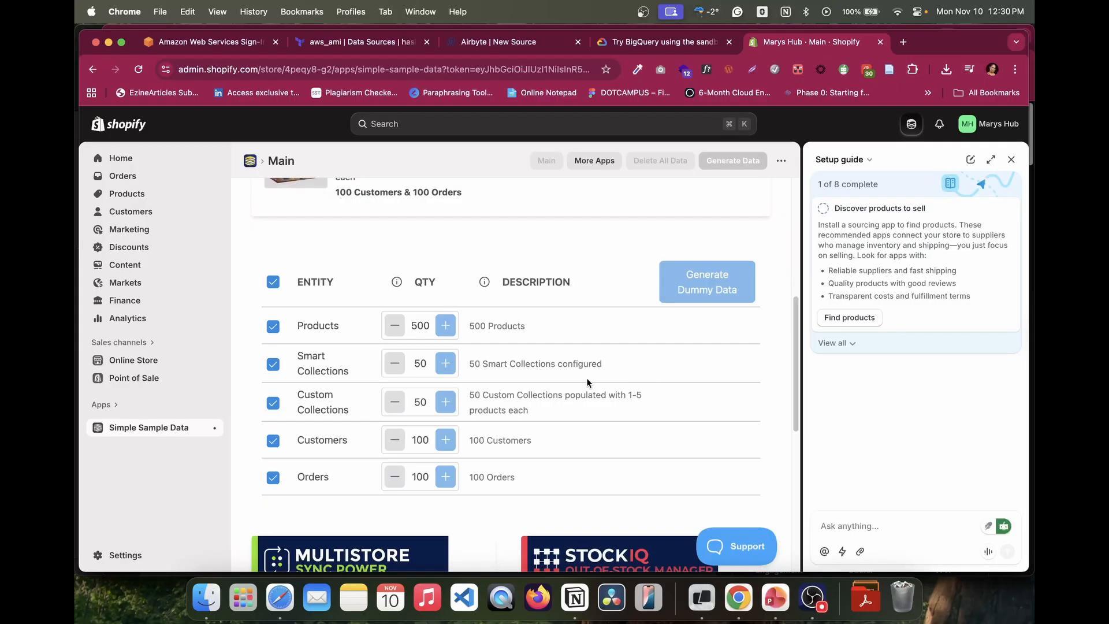
scroll(583, 377, "down", 5)
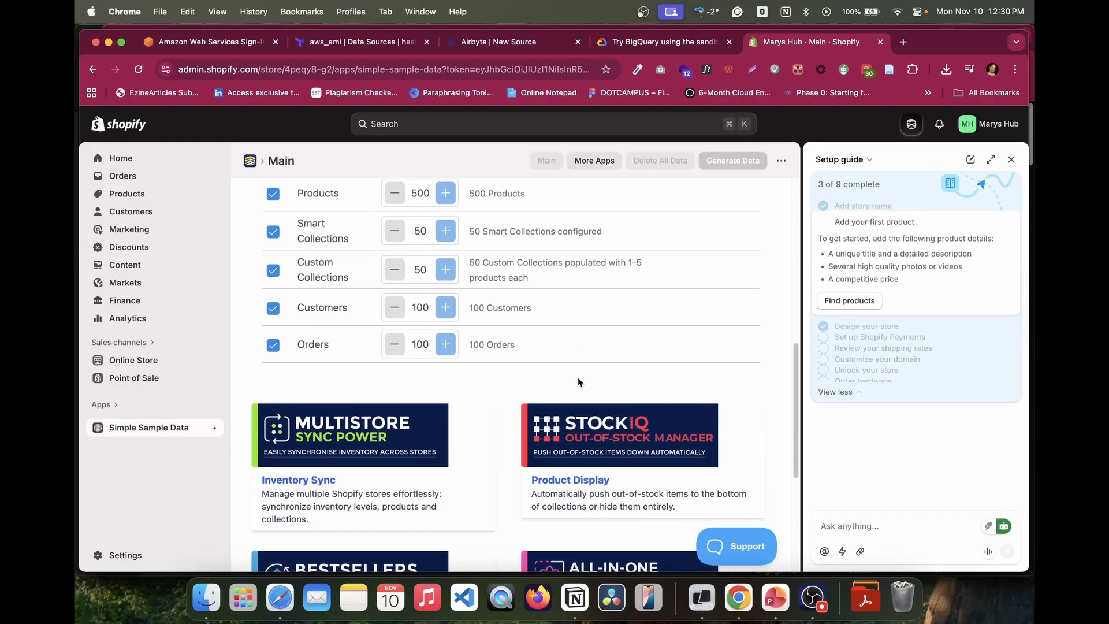
scroll(578, 378, "down", 8)
scroll(544, 382, "down", 1)
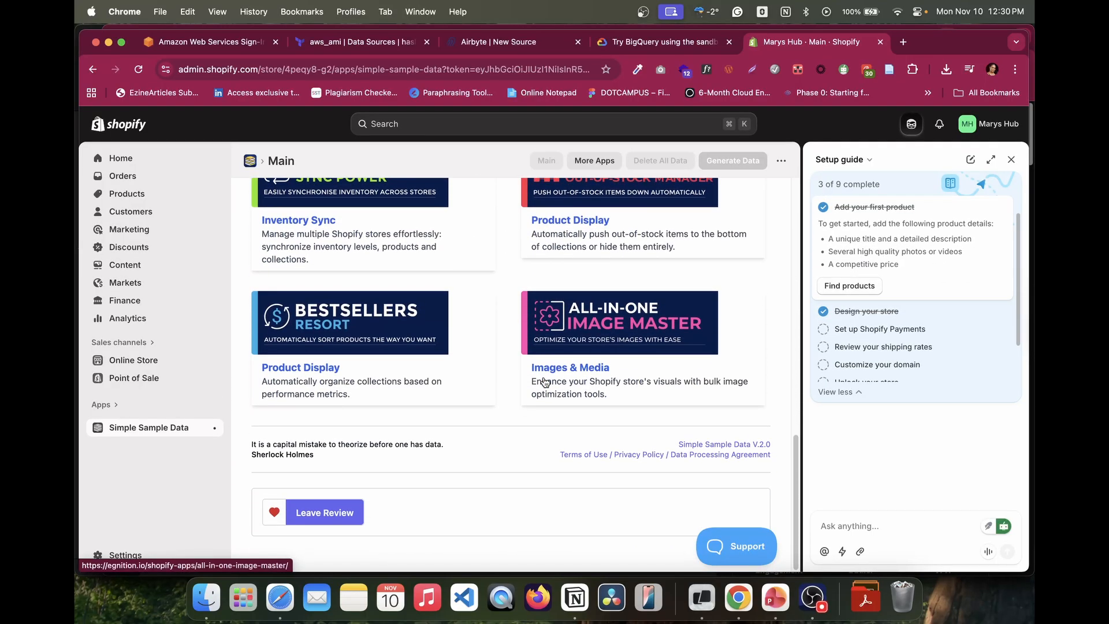
scroll(544, 382, "up", 15)
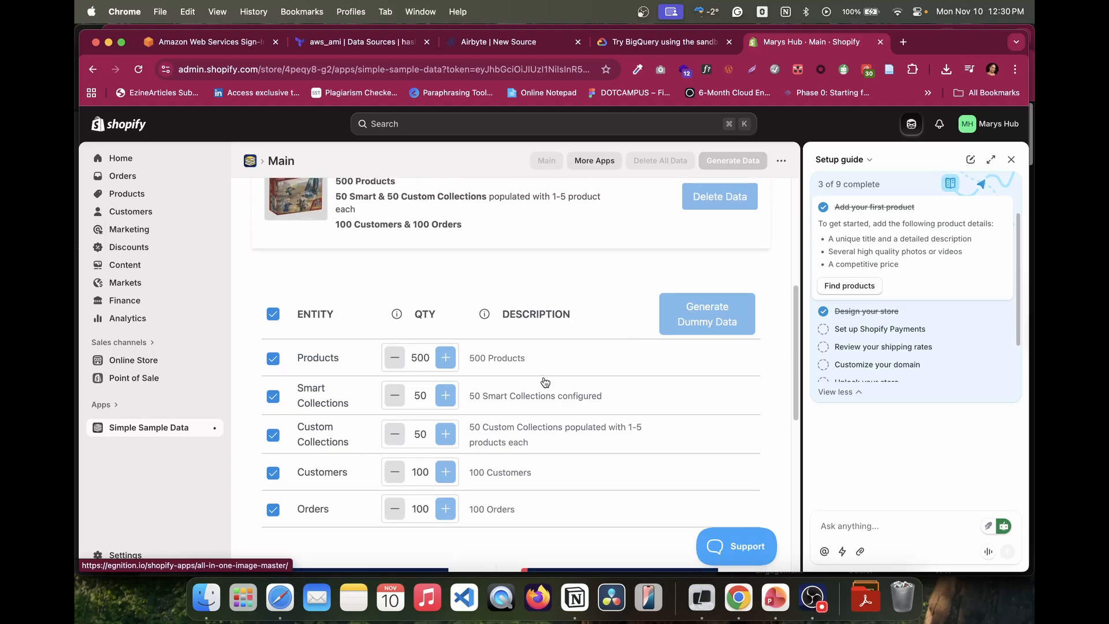
scroll(545, 381, "down", 1)
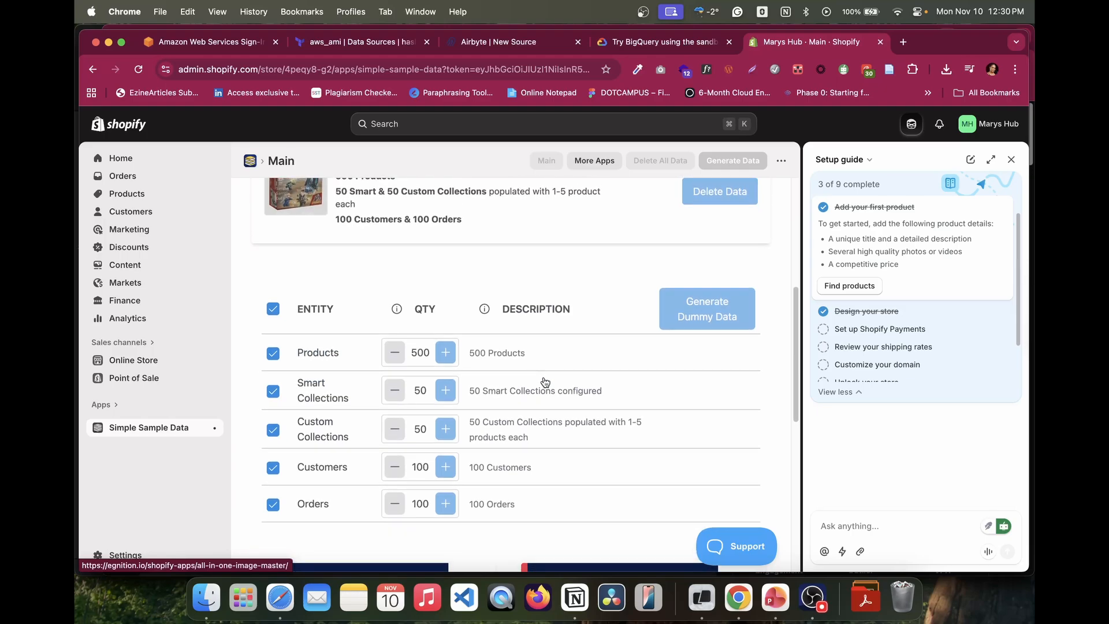
scroll(545, 372, "down", 1)
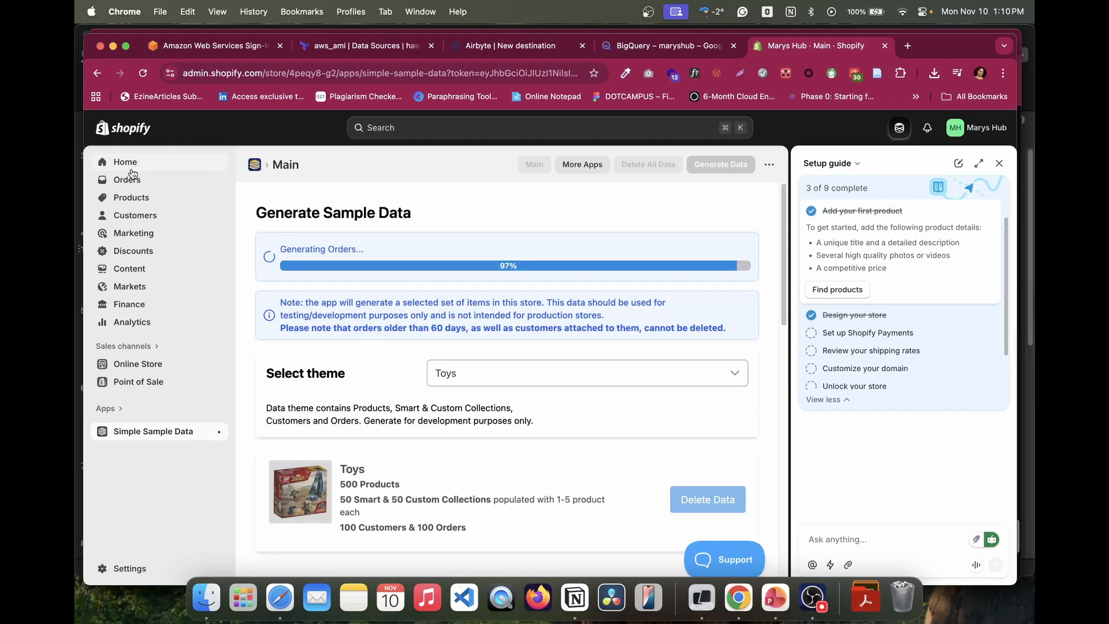
Step: Check the data generation summary and dismiss the request to rate Simple Sample Data
scroll(433, 282, "down", 1)
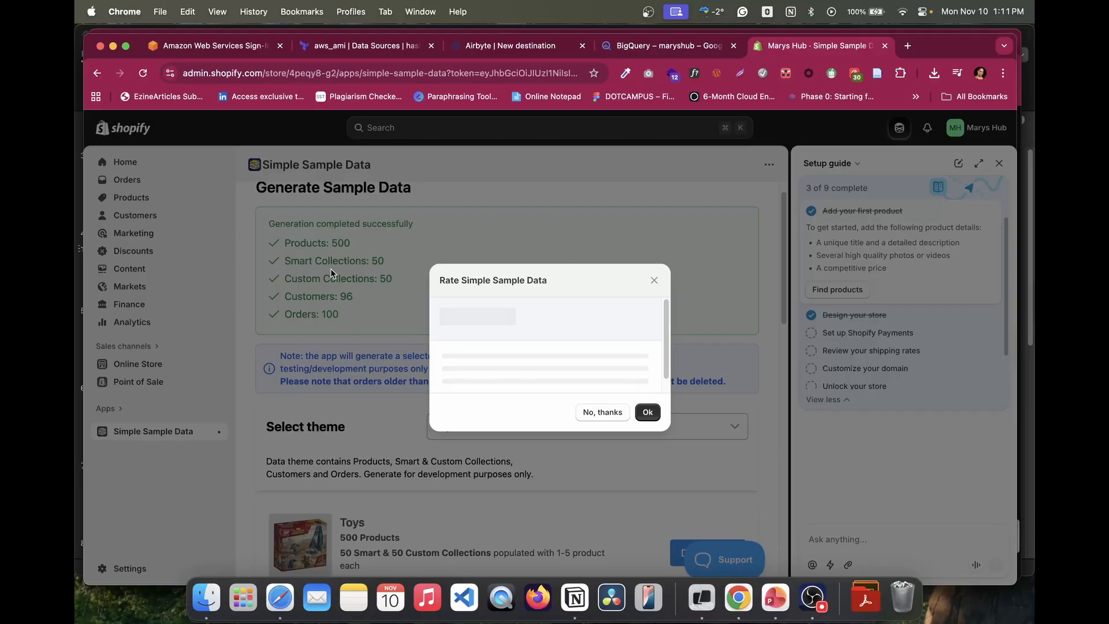
left_click(648, 413)
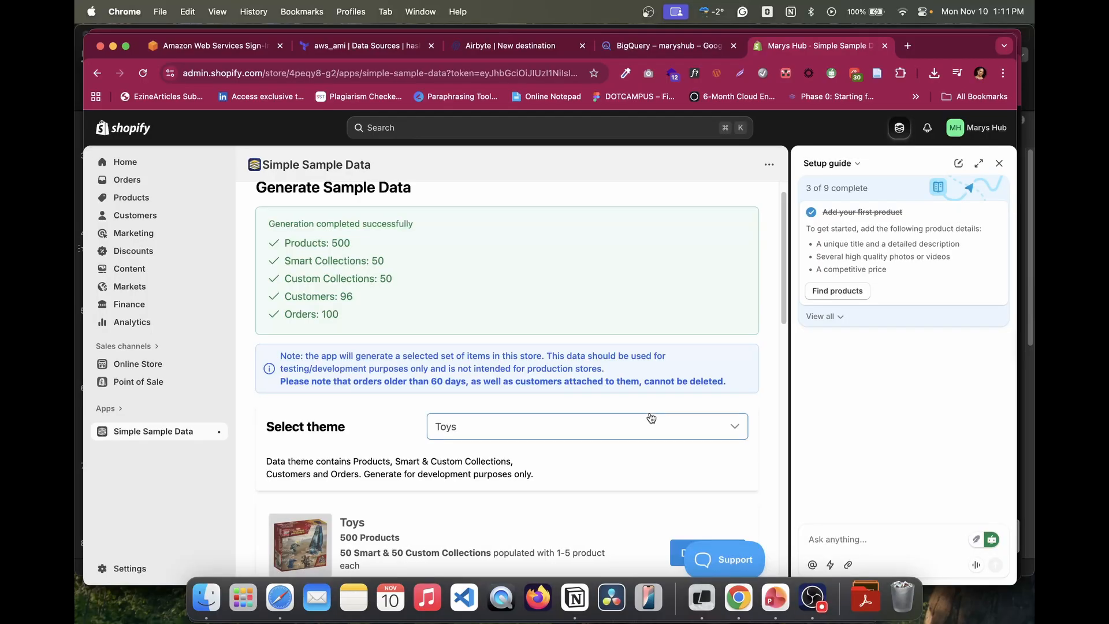
scroll(392, 358, "down", 3)
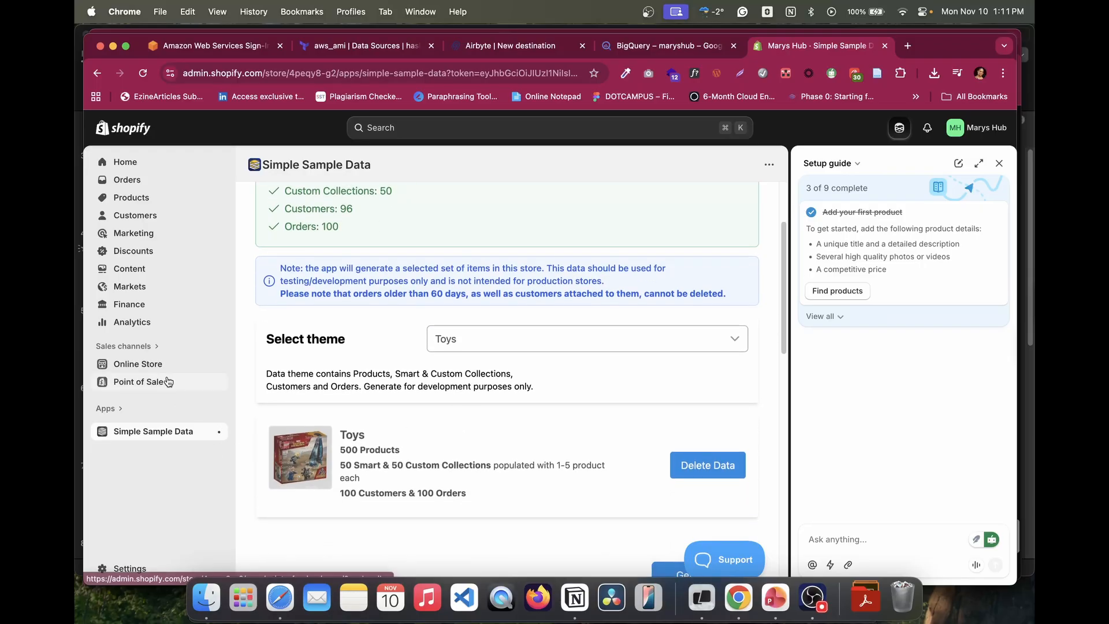
Step: Open the online storefront and look through the sample products on its home page
left_click(219, 364)
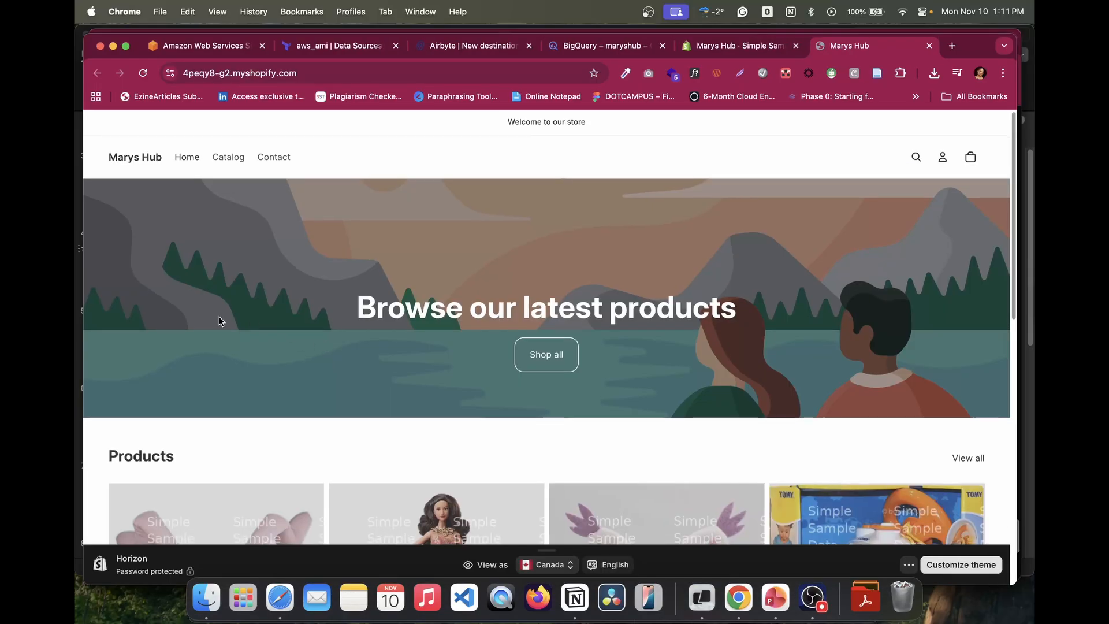
scroll(220, 322, "down", 5)
scroll(218, 322, "down", 4)
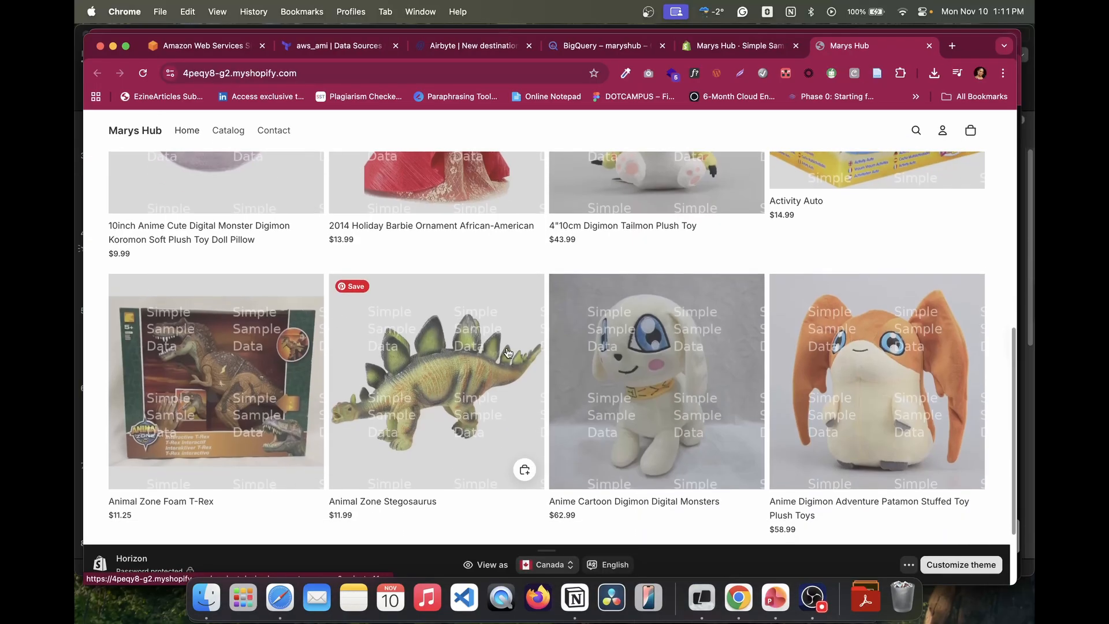
scroll(322, 318, "up", 3)
scroll(323, 318, "up", 5)
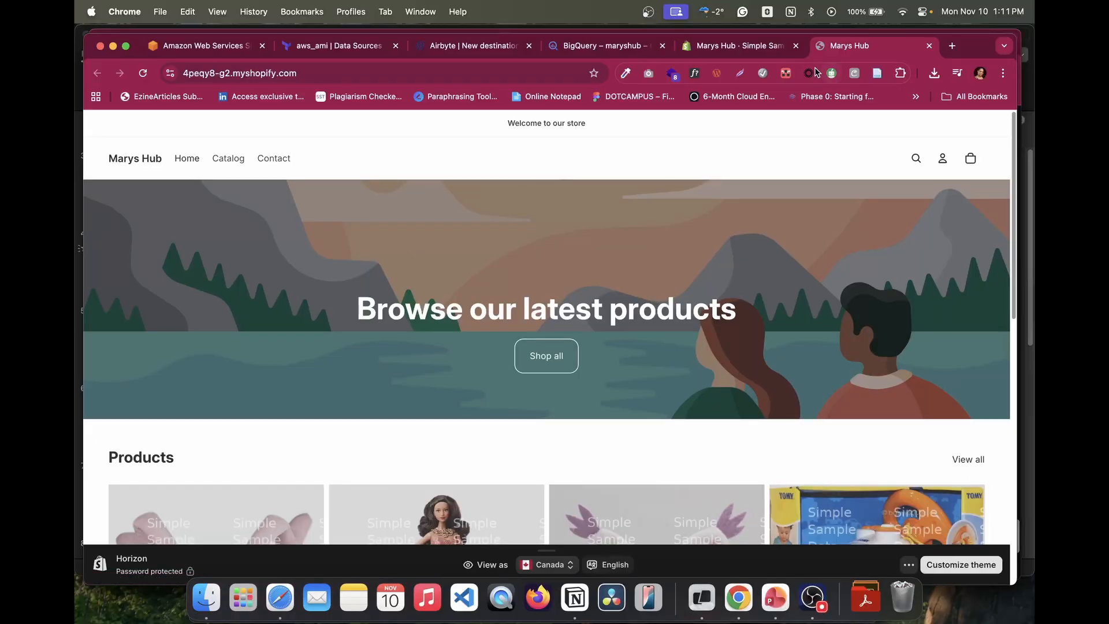
Step: Return to the store admin and review the list of generated products
left_click(725, 50)
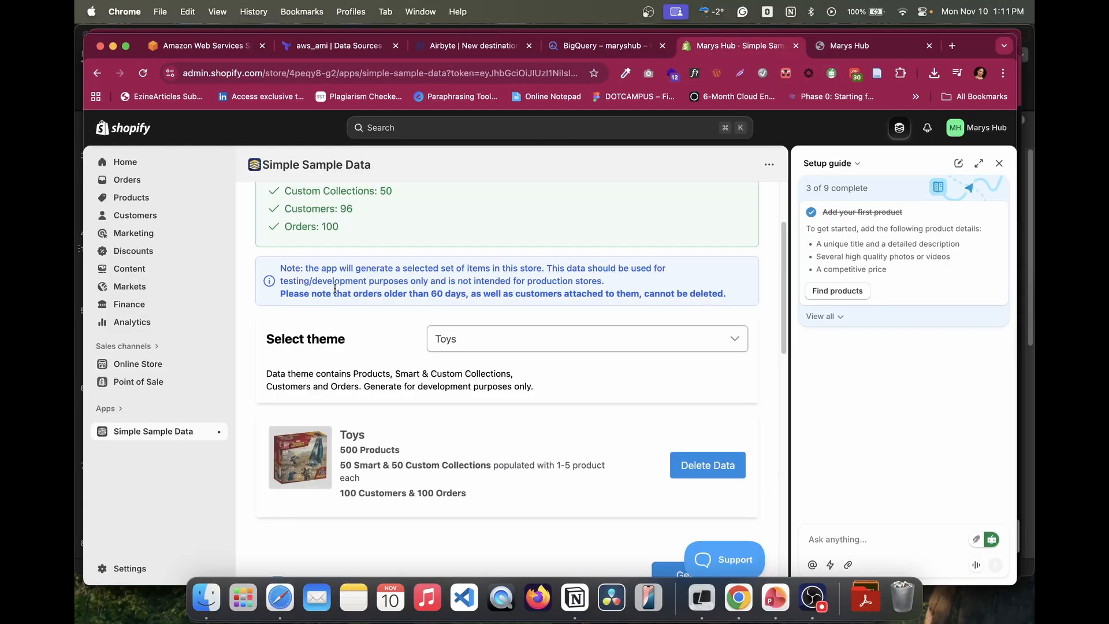
left_click(120, 199)
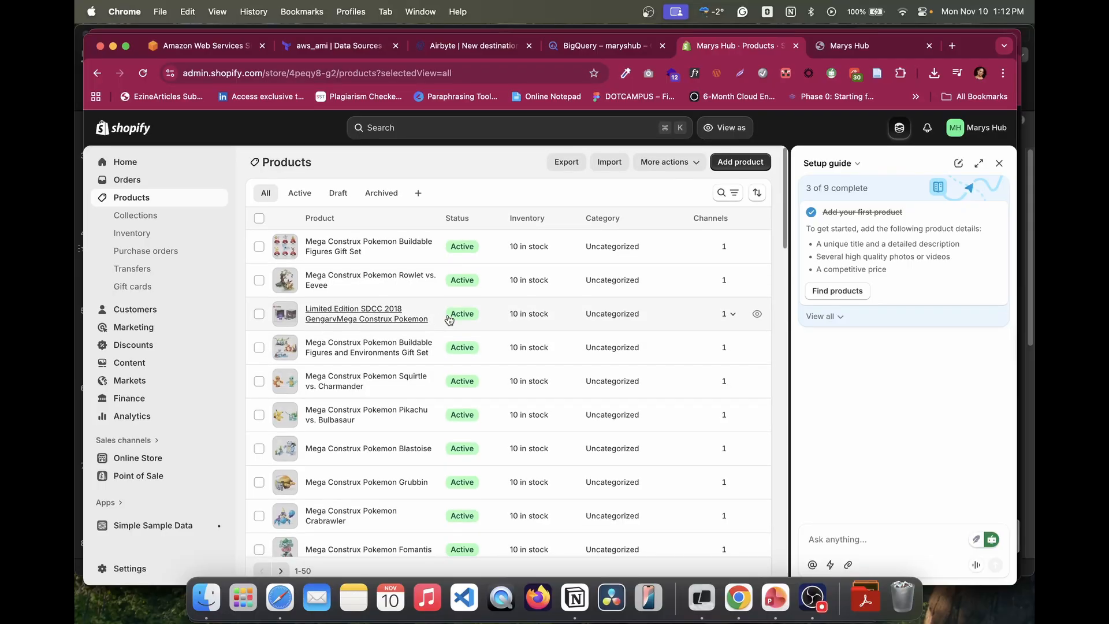
scroll(433, 324, "down", 5)
scroll(433, 324, "down", 15)
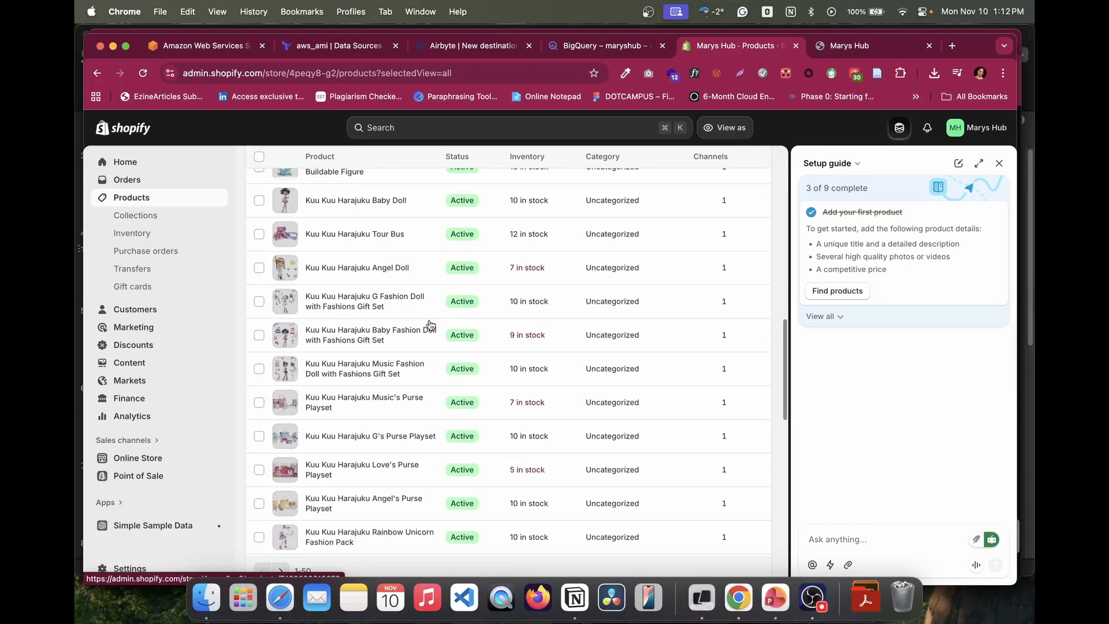
Step: Review the inventory list with the products' SKUs and available quantities
left_click(136, 236)
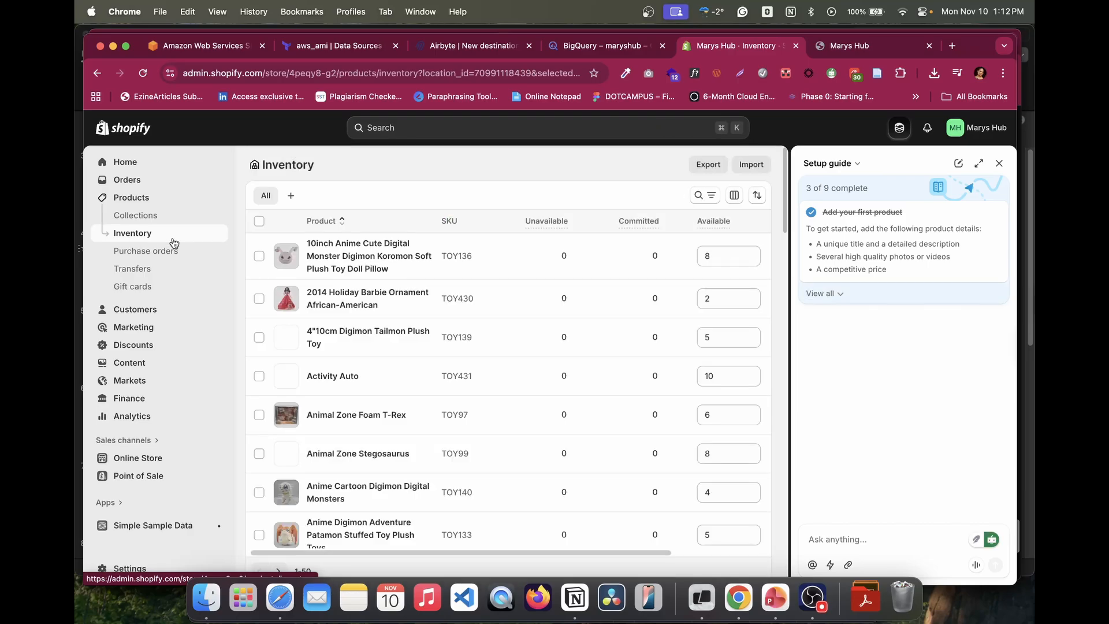
scroll(468, 332, "down", 10)
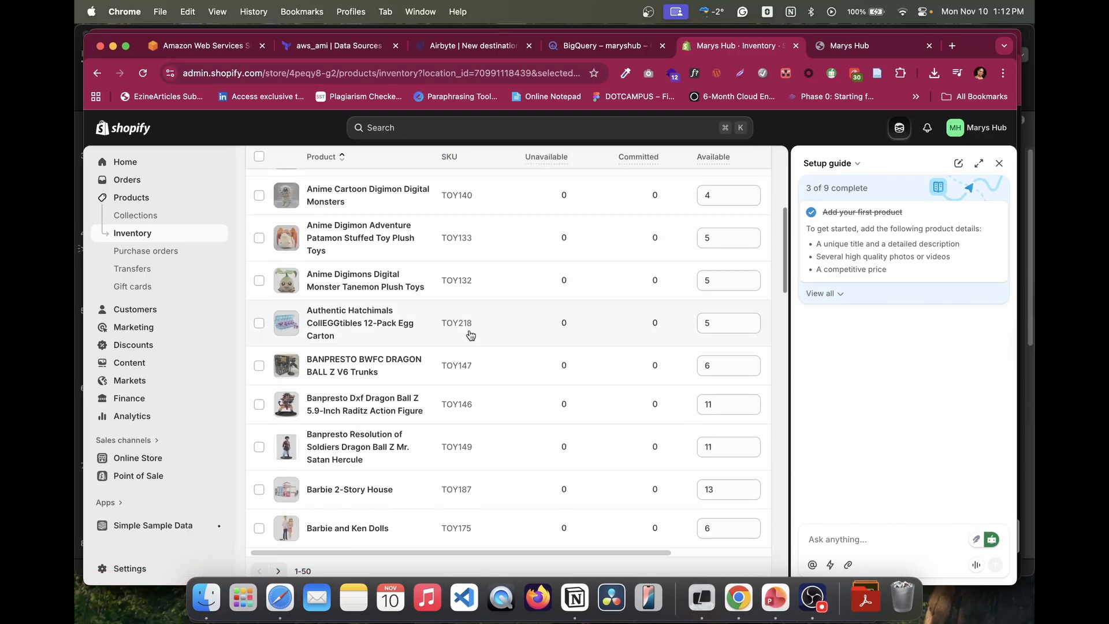
scroll(469, 334, "up", 10)
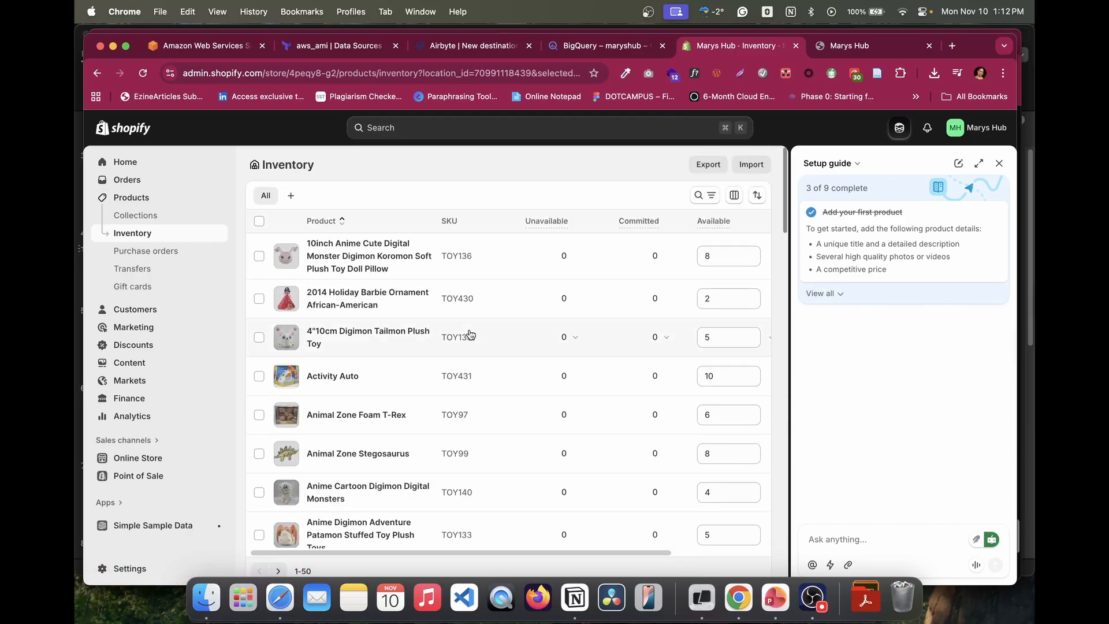
Step: Check the purchase orders page, and examine the customer list with its locations, order counts and amounts spent
left_click(152, 250)
left_click(129, 311)
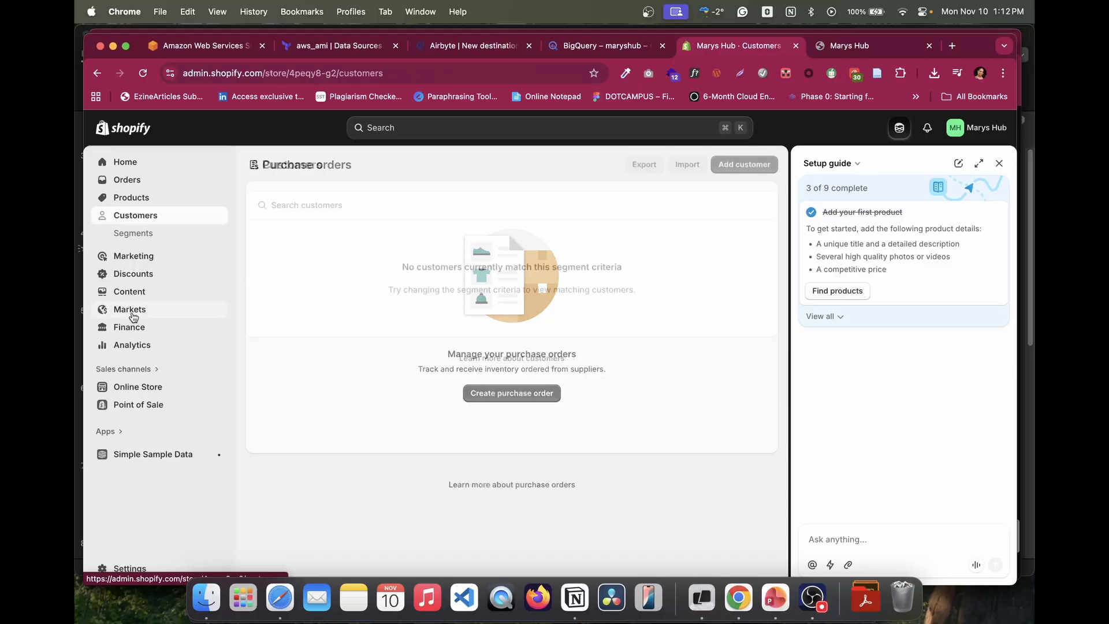
scroll(400, 287, "down", 1)
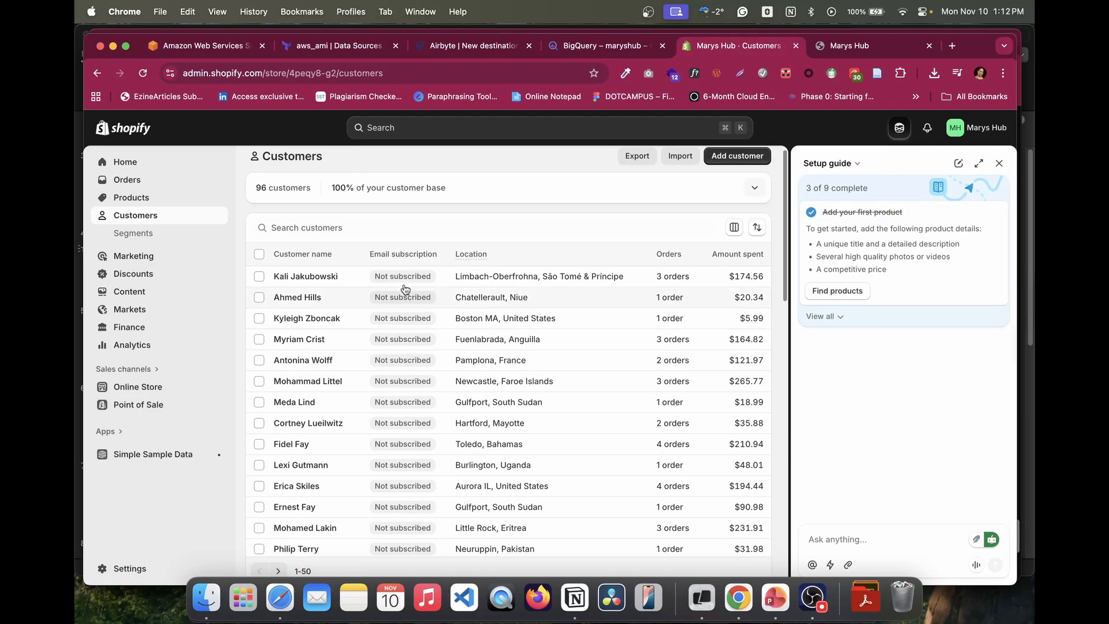
scroll(590, 337, "down", 1)
scroll(590, 337, "down", 3)
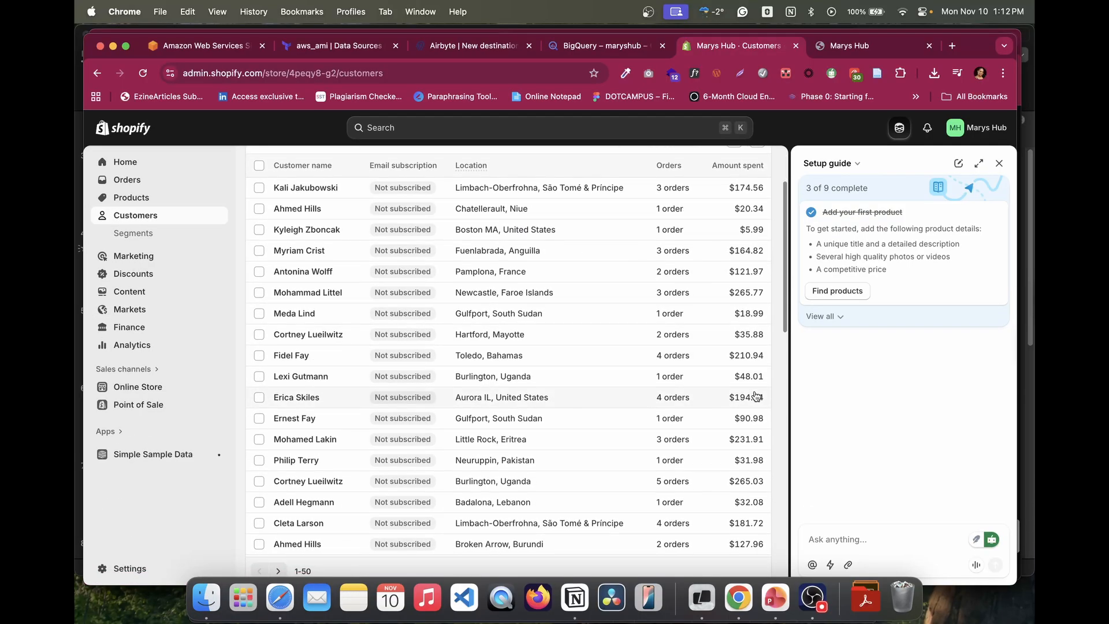
scroll(570, 381, "down", 8)
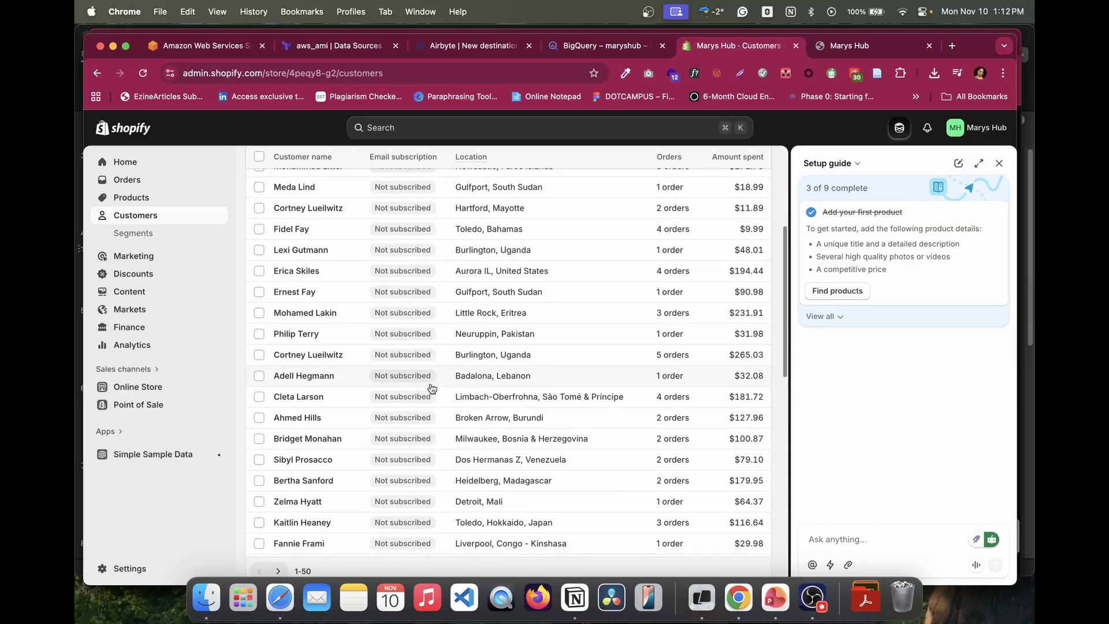
scroll(349, 491, "down", 11)
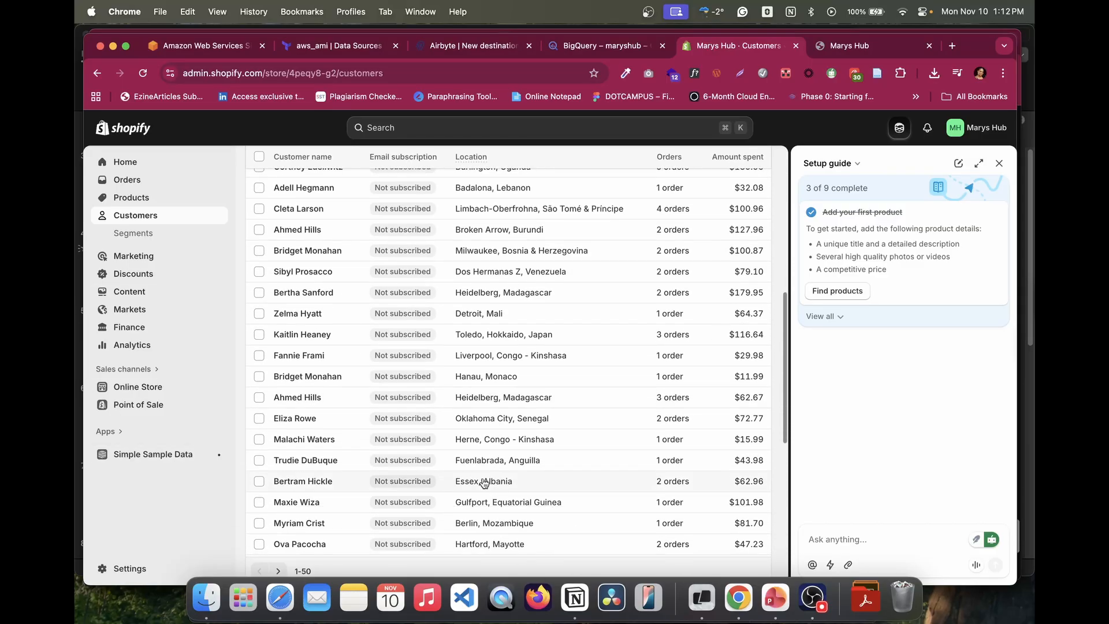
scroll(358, 462, "up", 15)
scroll(361, 458, "up", 8)
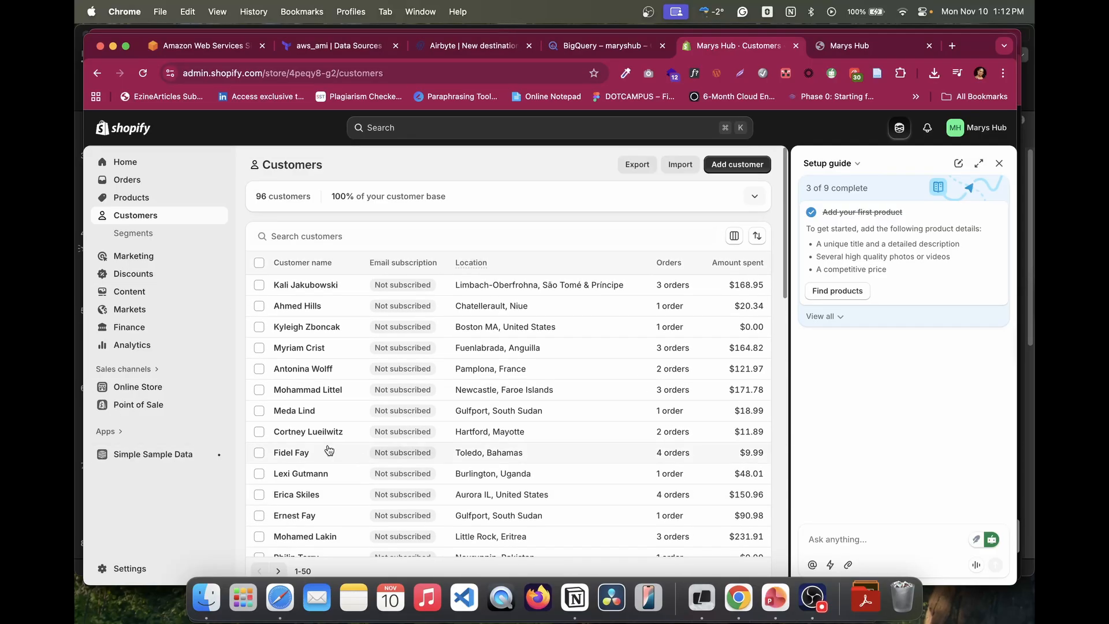
Step: Switch to Airbyte and start setting up a new source with the Shopify connector
key("super+3")
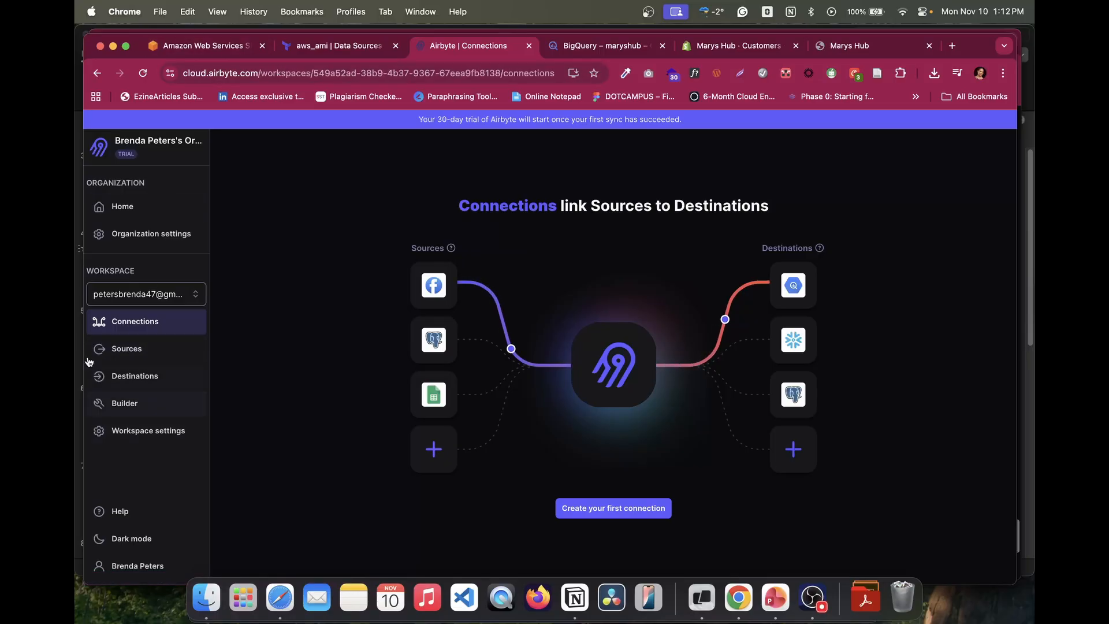
left_click(127, 349)
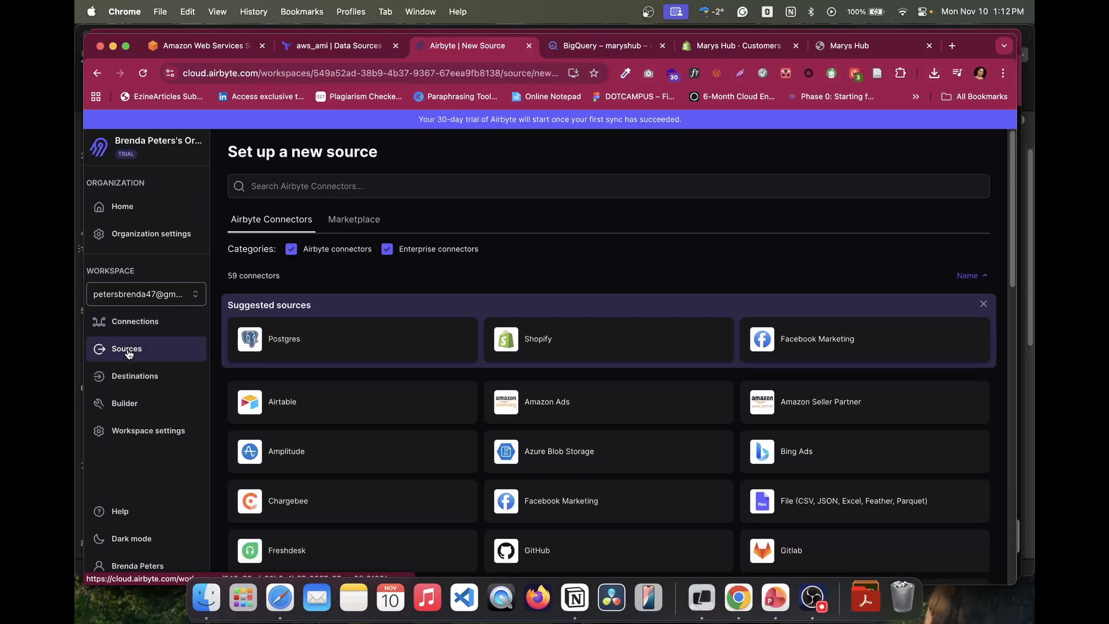
left_click(581, 340)
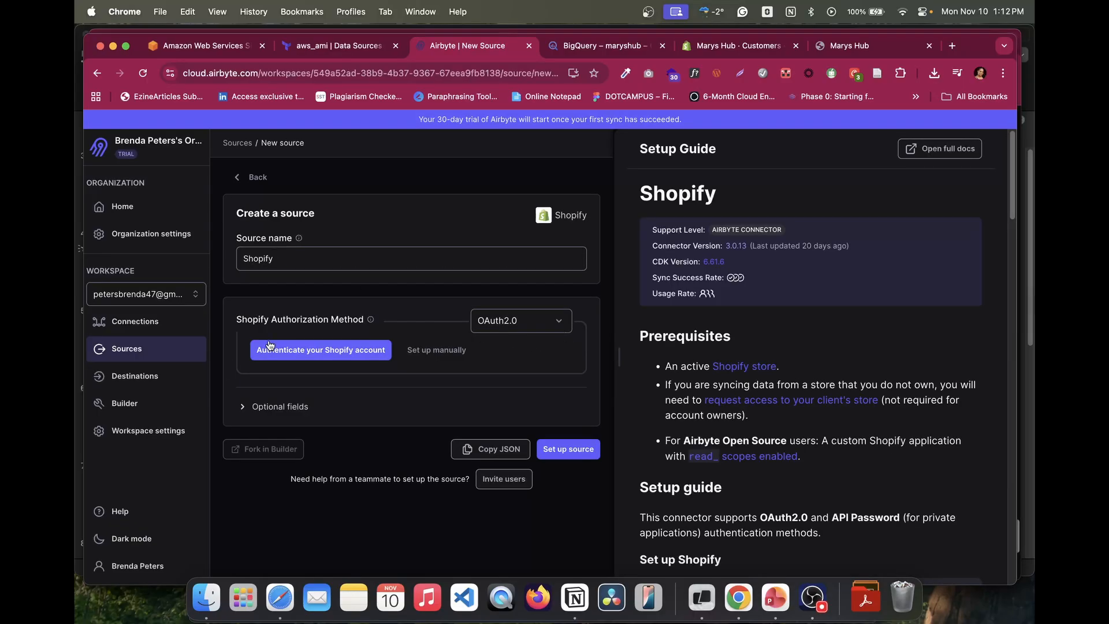
Step: Authenticate the Shopify account through OAuth2.0 by installing the Airbyte app in the store, and finish setting up the Shopify source in Airbyte
left_click(342, 354)
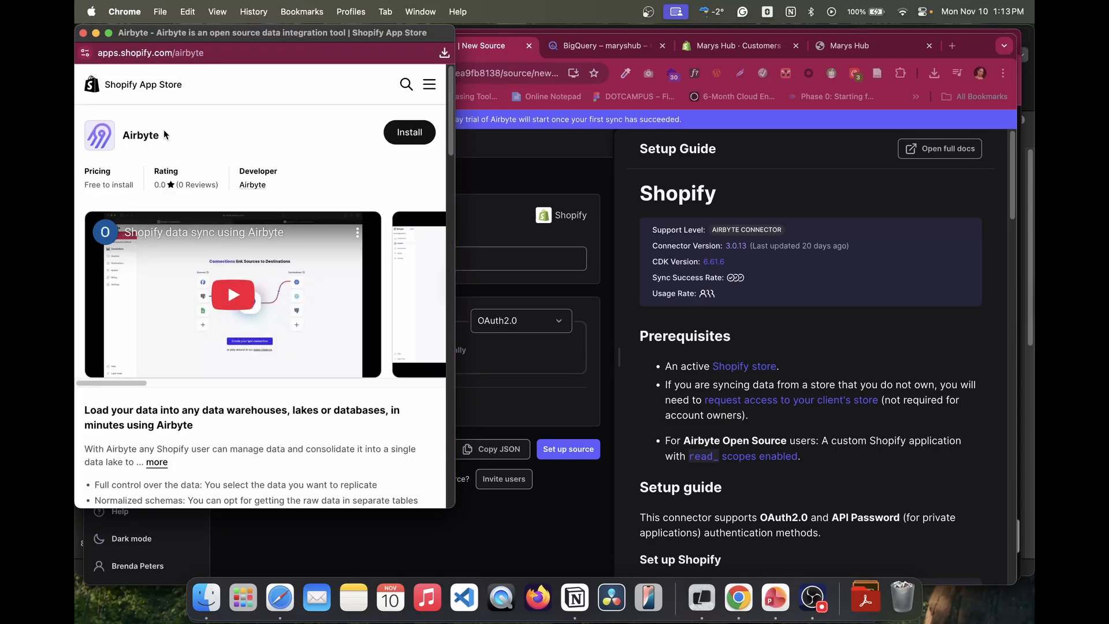
left_click(414, 132)
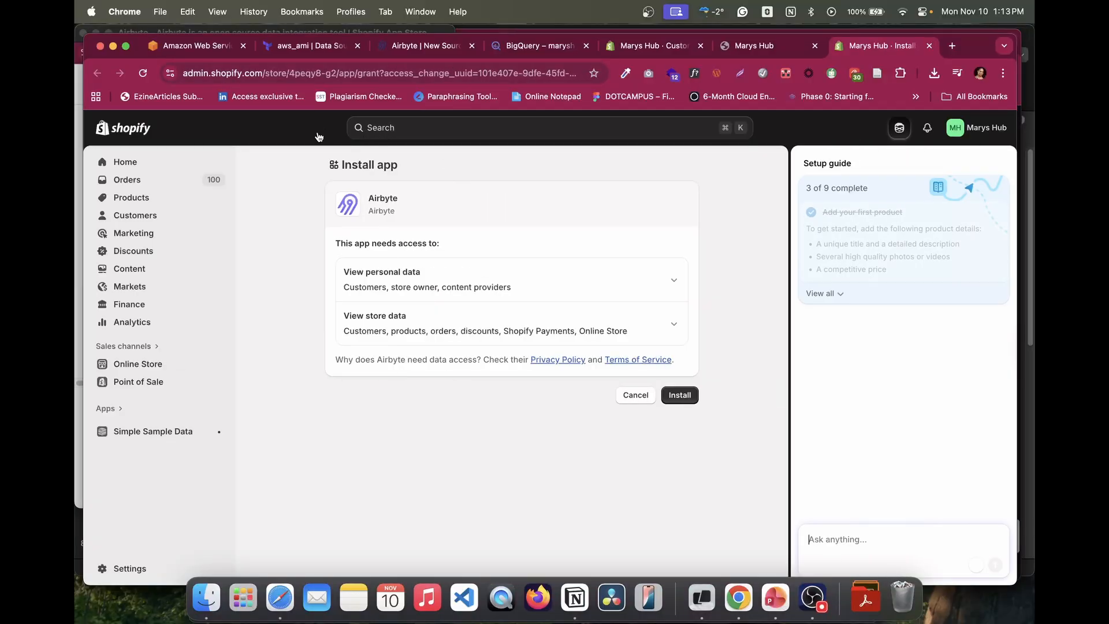
left_click(682, 396)
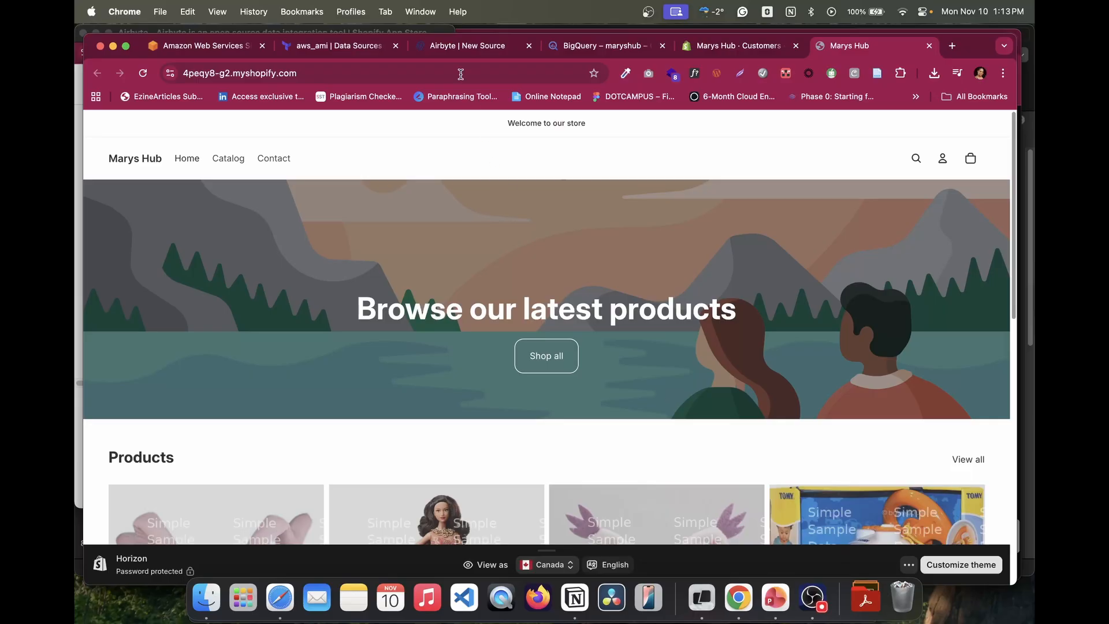
left_click(454, 49)
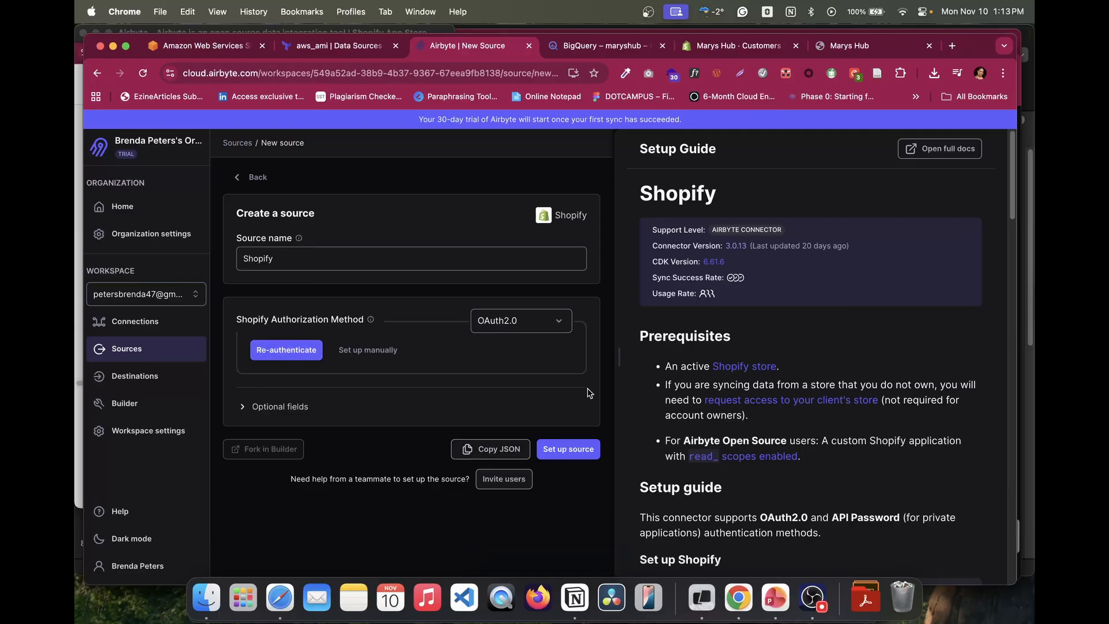
left_click(568, 450)
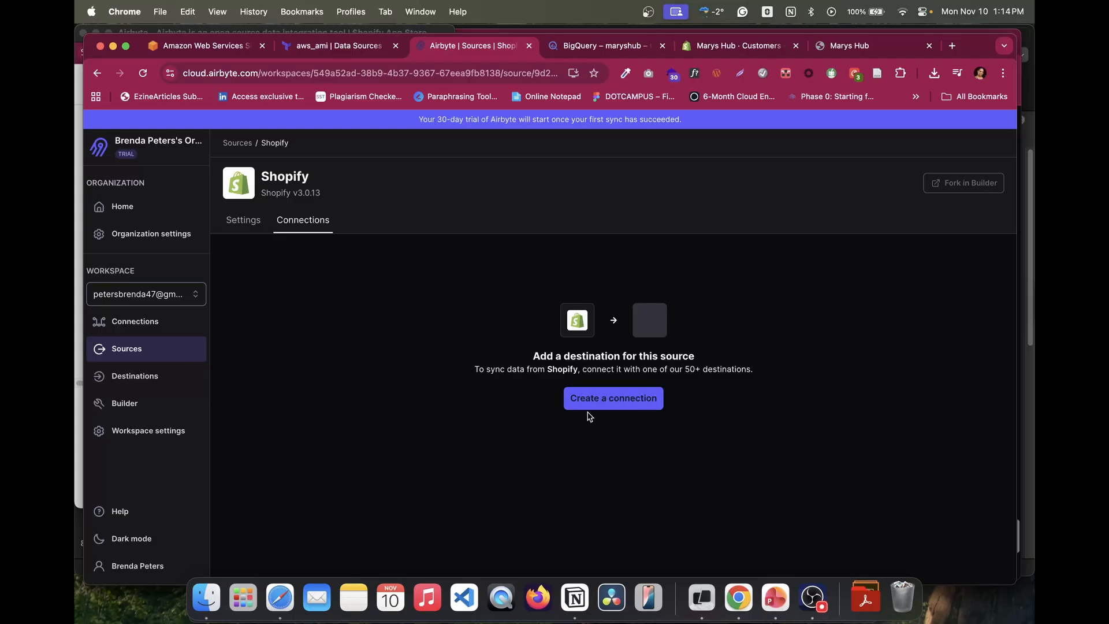
Step: Start setting up a new destination with the BigQuery connector
left_click(134, 377)
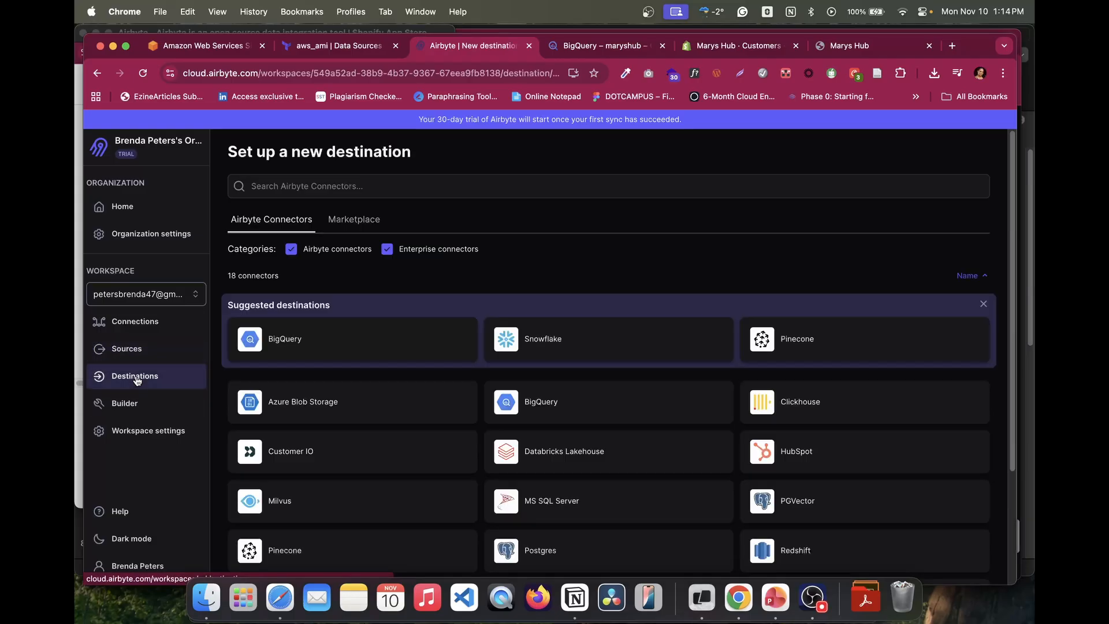
scroll(369, 258, "down", 2)
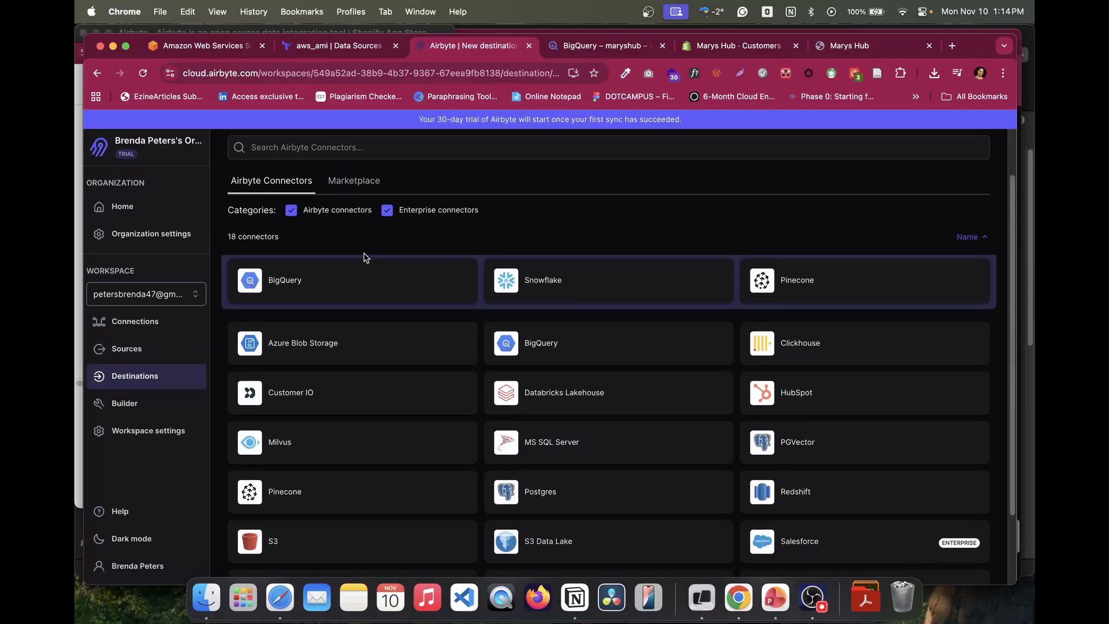
left_click(308, 285)
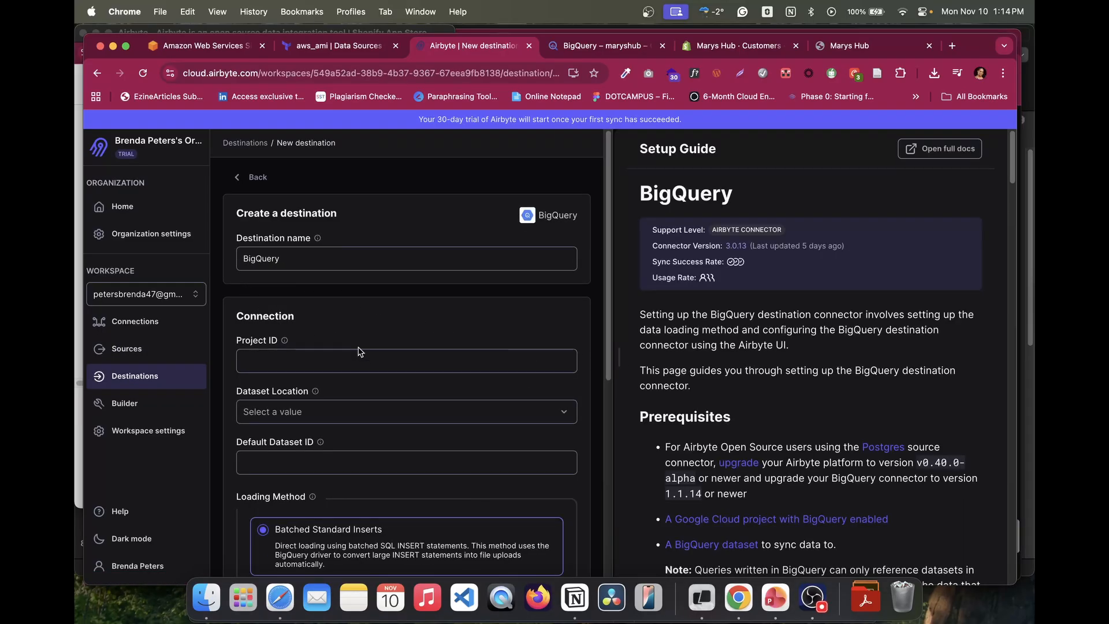
Step: Examine the BigQuery destination's connection fields and the Google Cloud project and dataset prerequisites in its setup guide
scroll(361, 354, "down", 1)
scroll(362, 354, "down", 1)
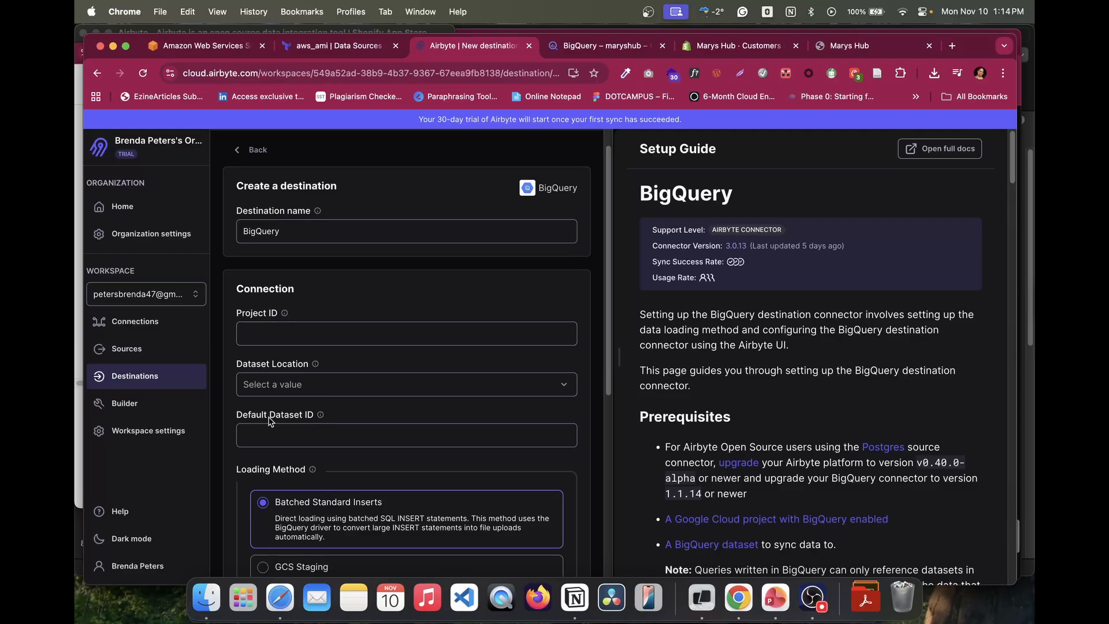
scroll(283, 472, "down", 1)
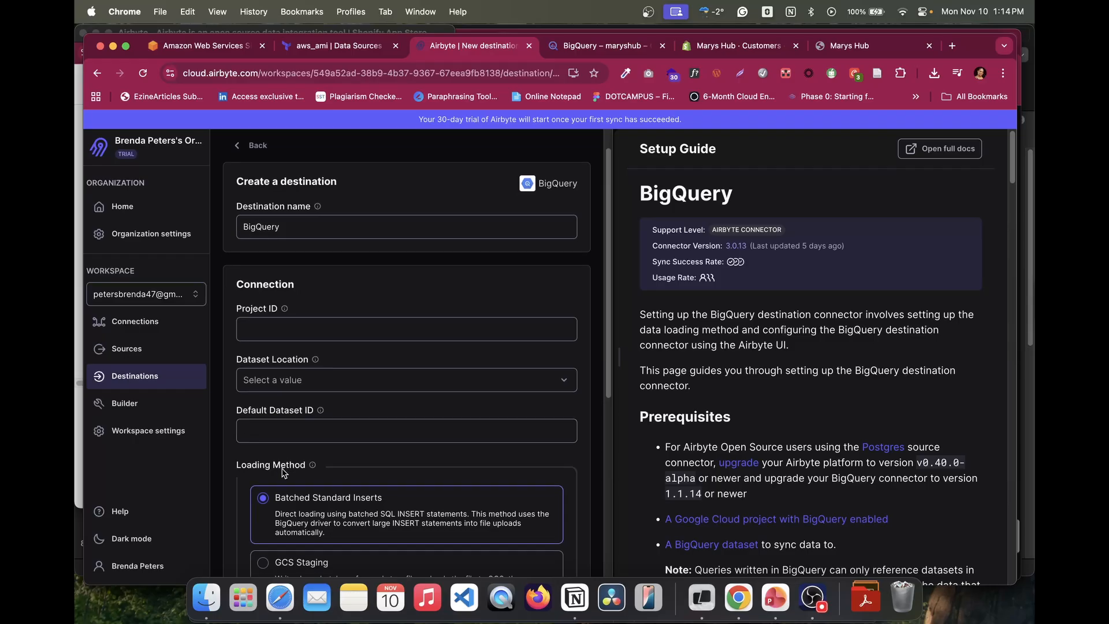
scroll(743, 519, "down", 3)
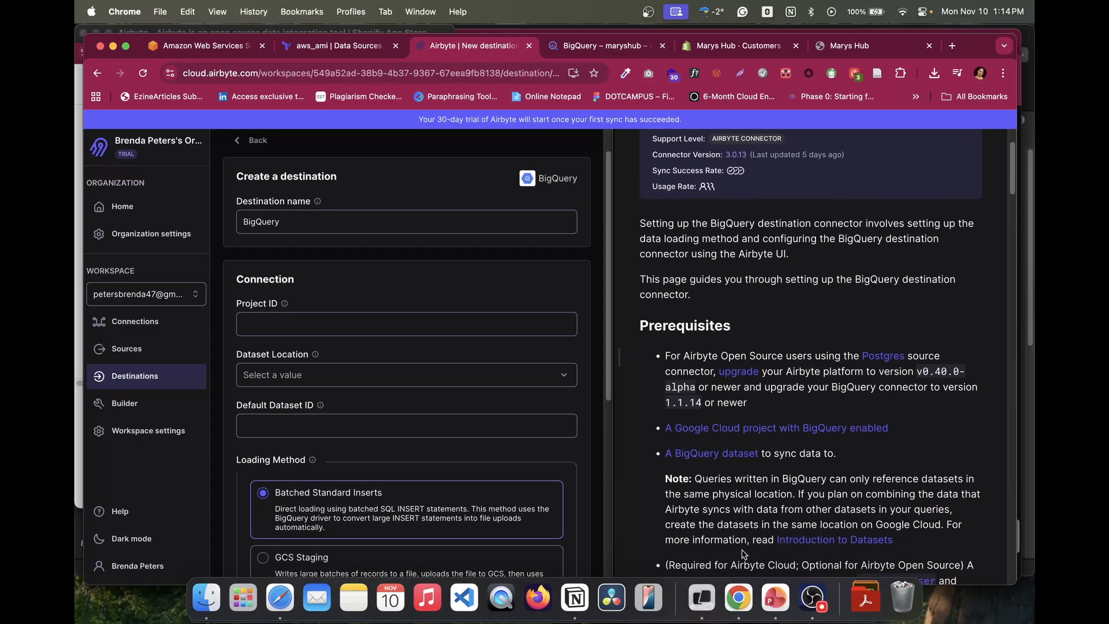
left_click(584, 50)
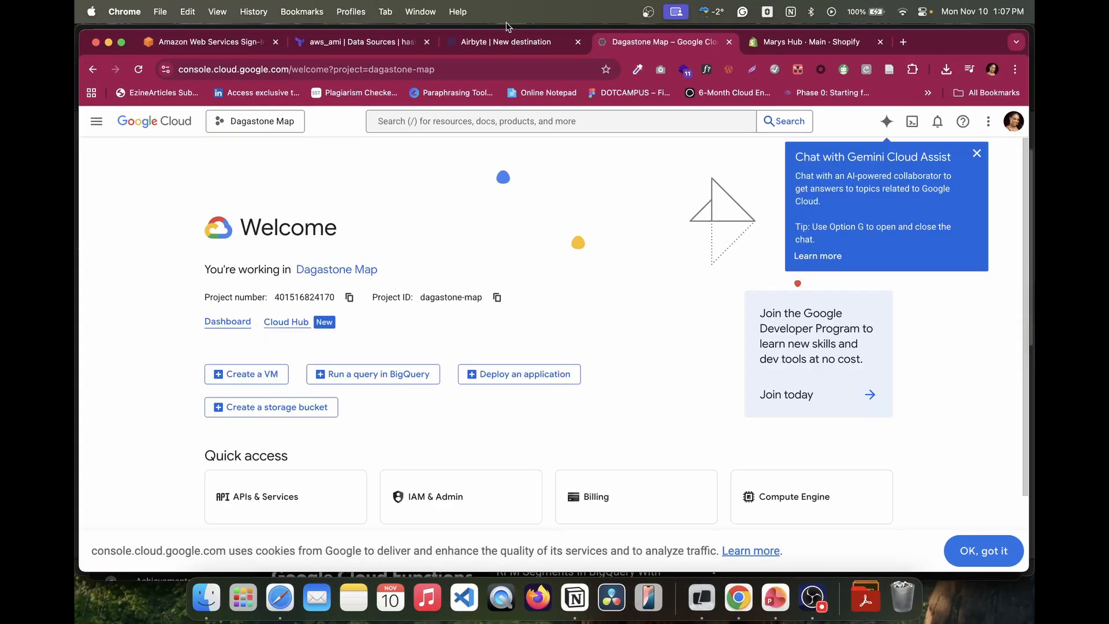
left_click(512, 46)
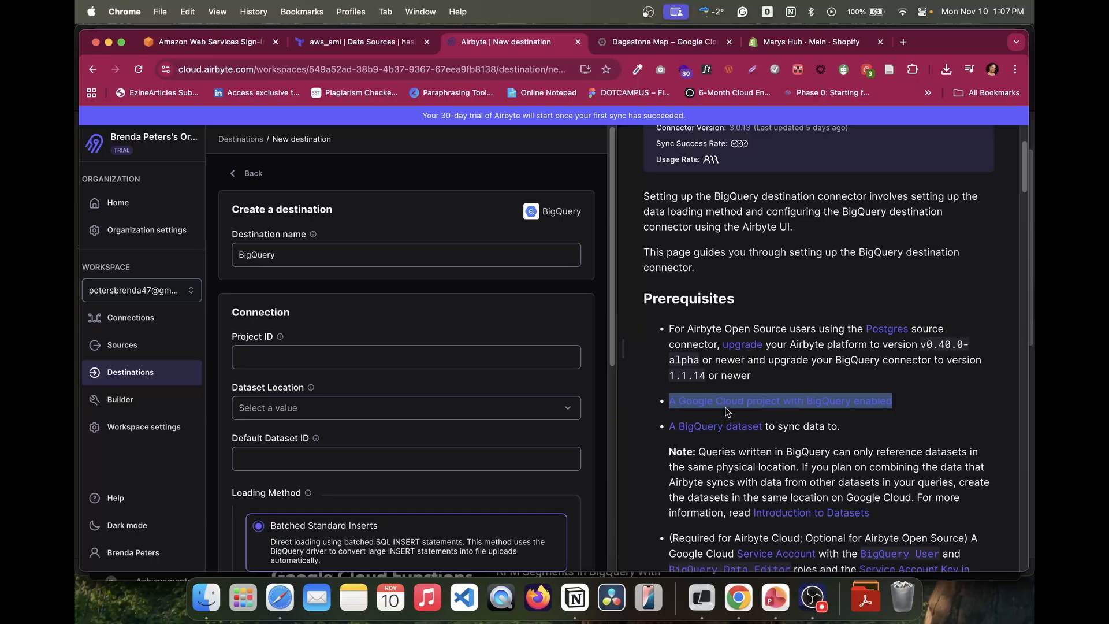
left_click(928, 414)
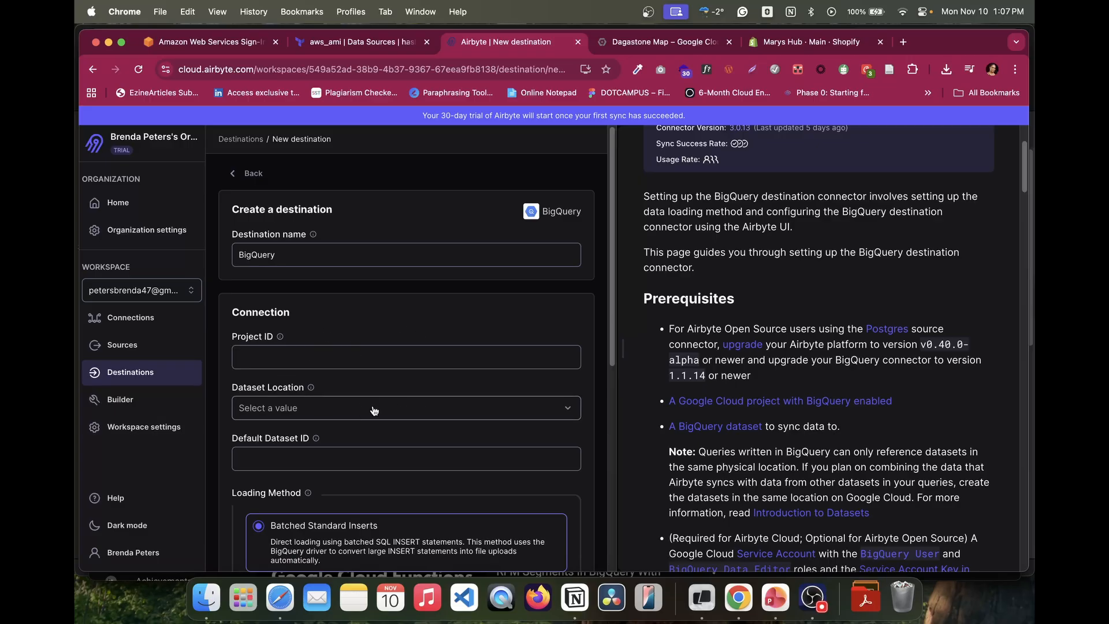
Step: Switch to the Google Cloud console and create a new project named maryshub with no organization
left_click(631, 42)
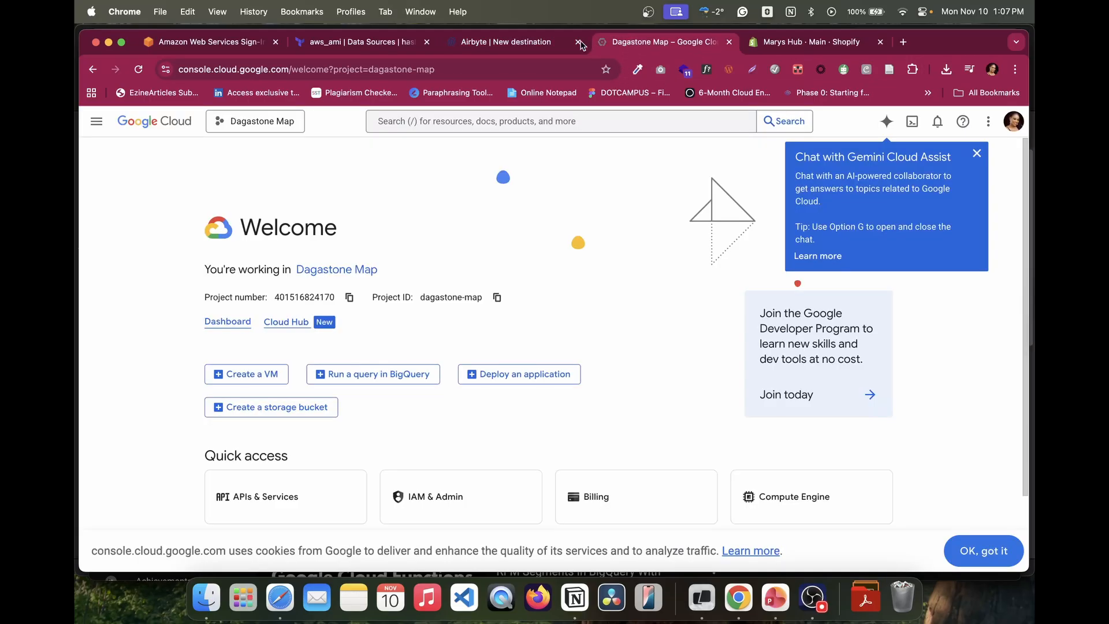
left_click(254, 121)
left_click(764, 177)
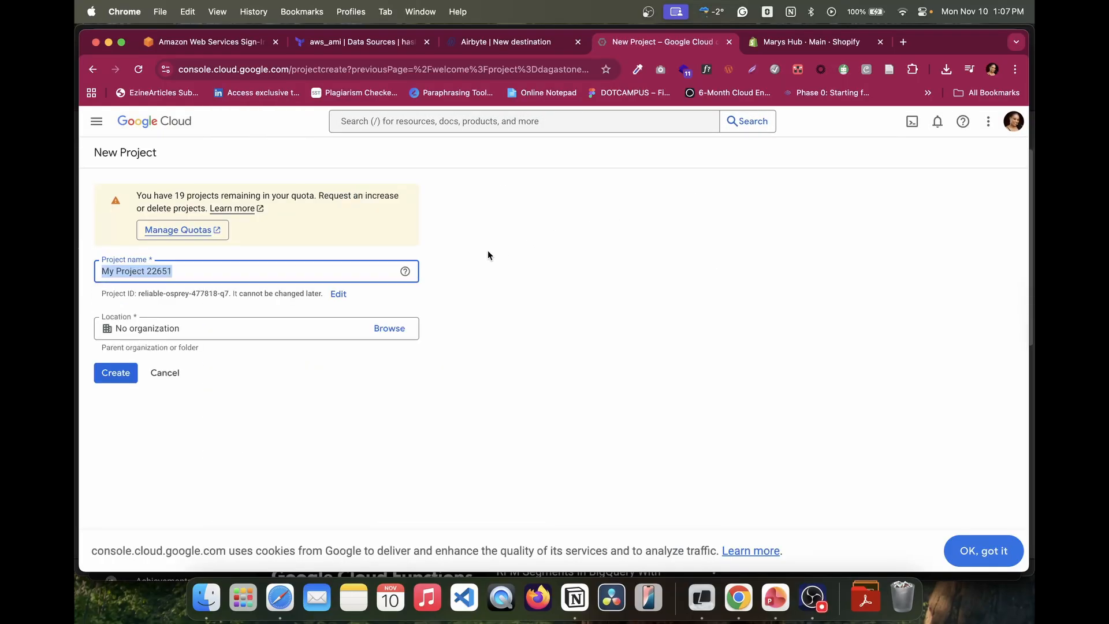
type("mary")
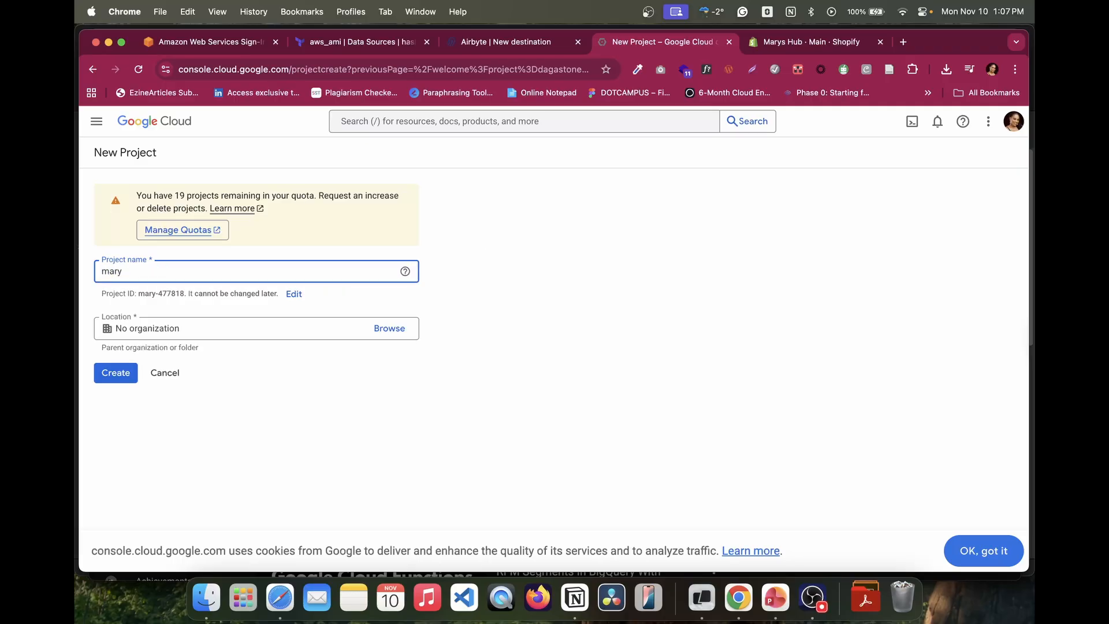
type("shub")
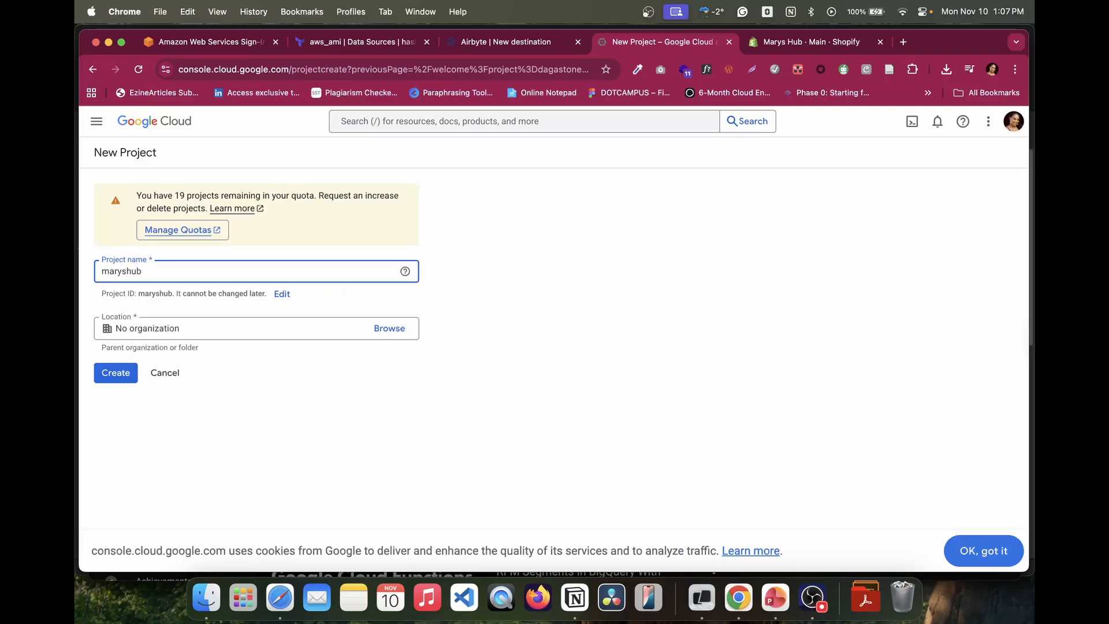
left_click(109, 392)
left_click(108, 375)
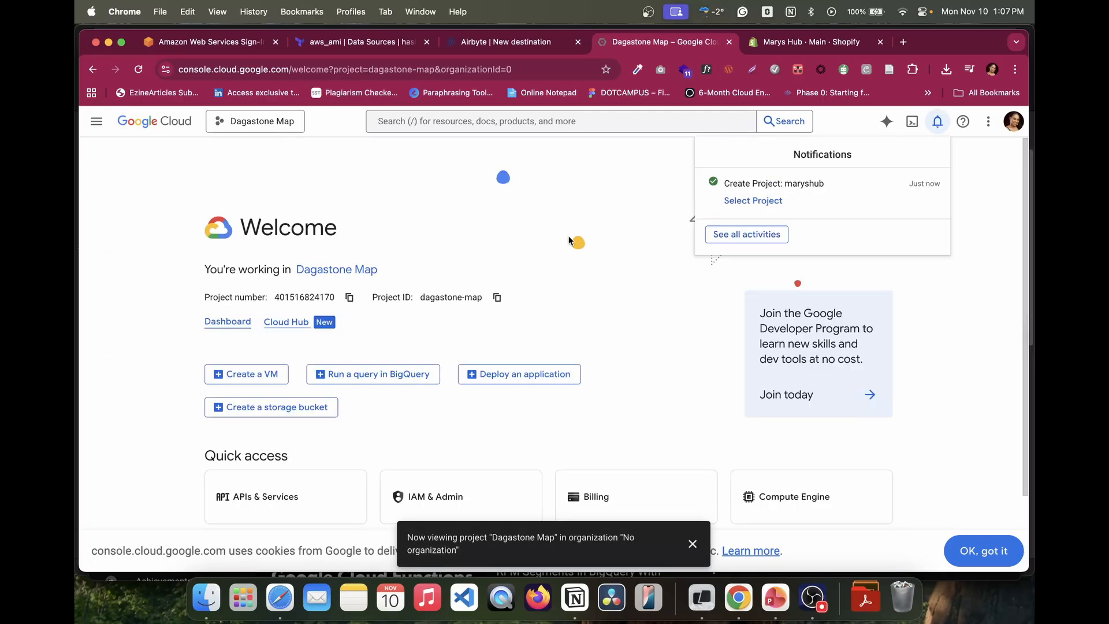
Step: Make maryshub the active project and check it in the project picker
left_click(757, 203)
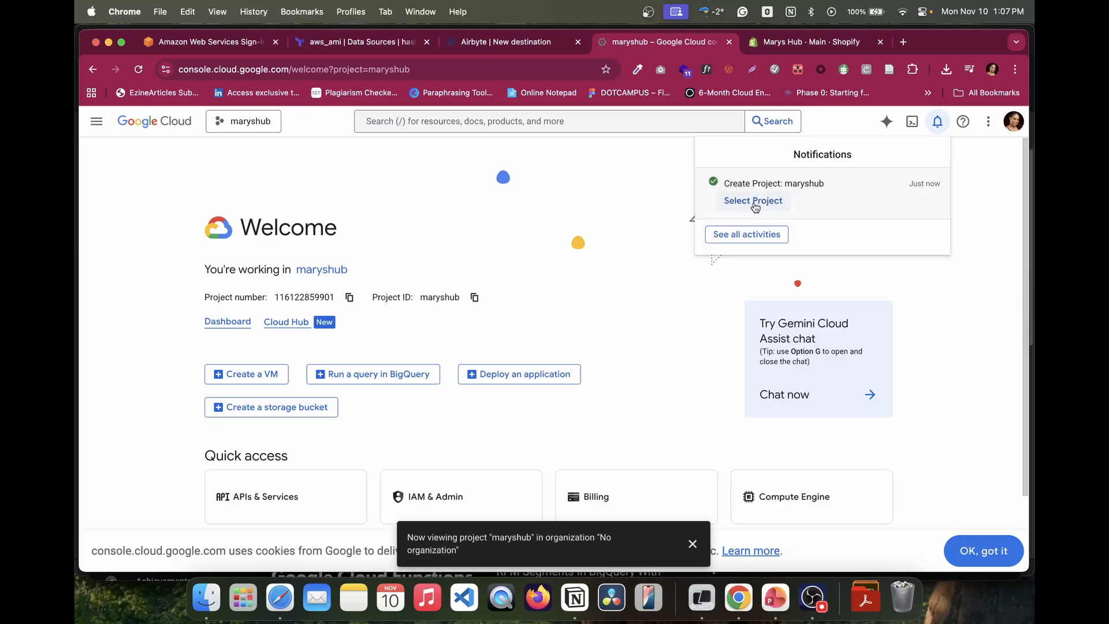
left_click(315, 190)
left_click(248, 122)
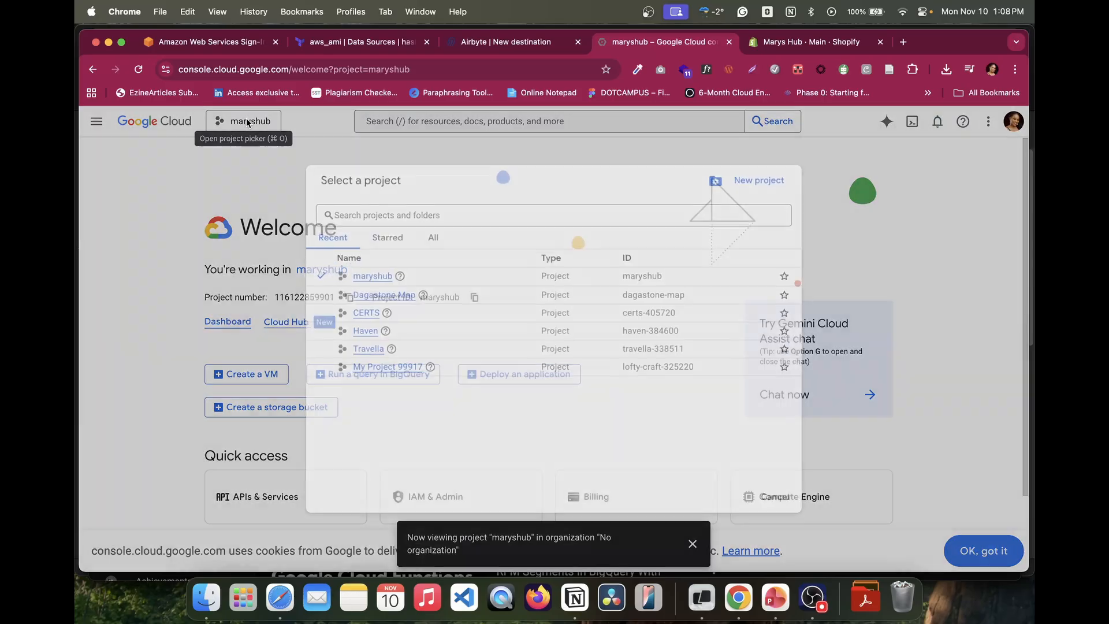
left_click(134, 194)
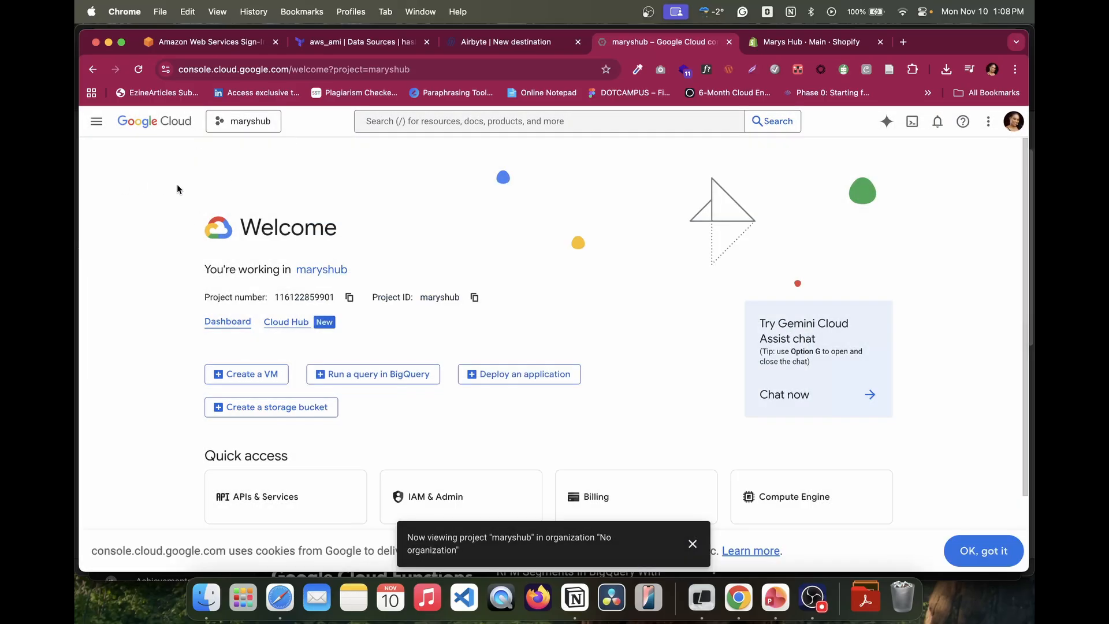
Step: Open BigQuery for the maryshub project and dismiss its welcome message
scroll(349, 378, "down", 3)
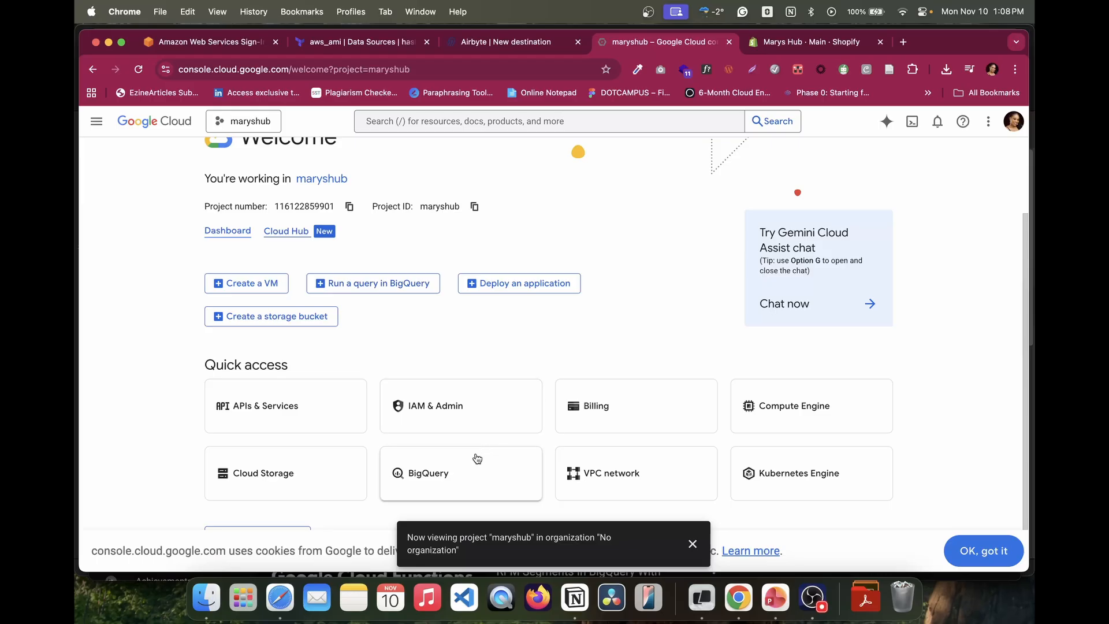
left_click(692, 544)
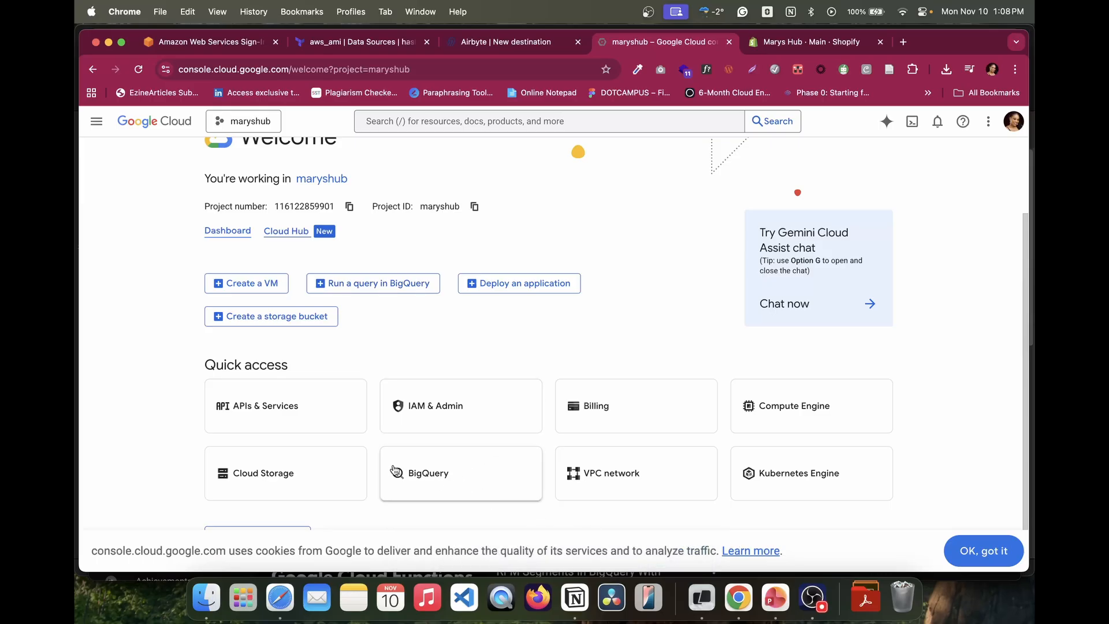
left_click(459, 476)
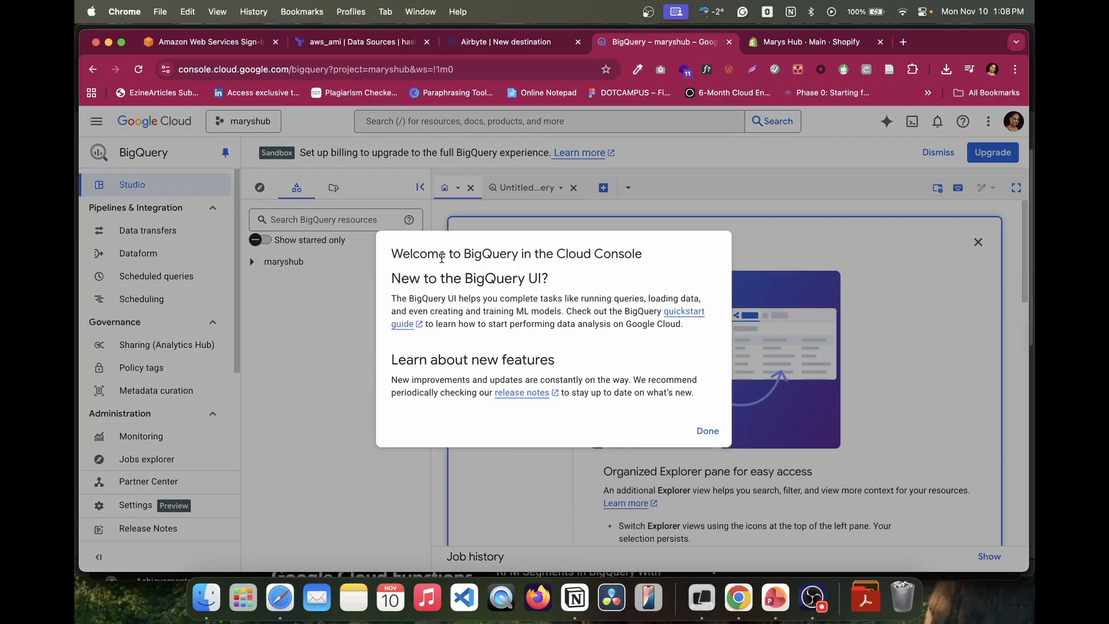
left_click(707, 431)
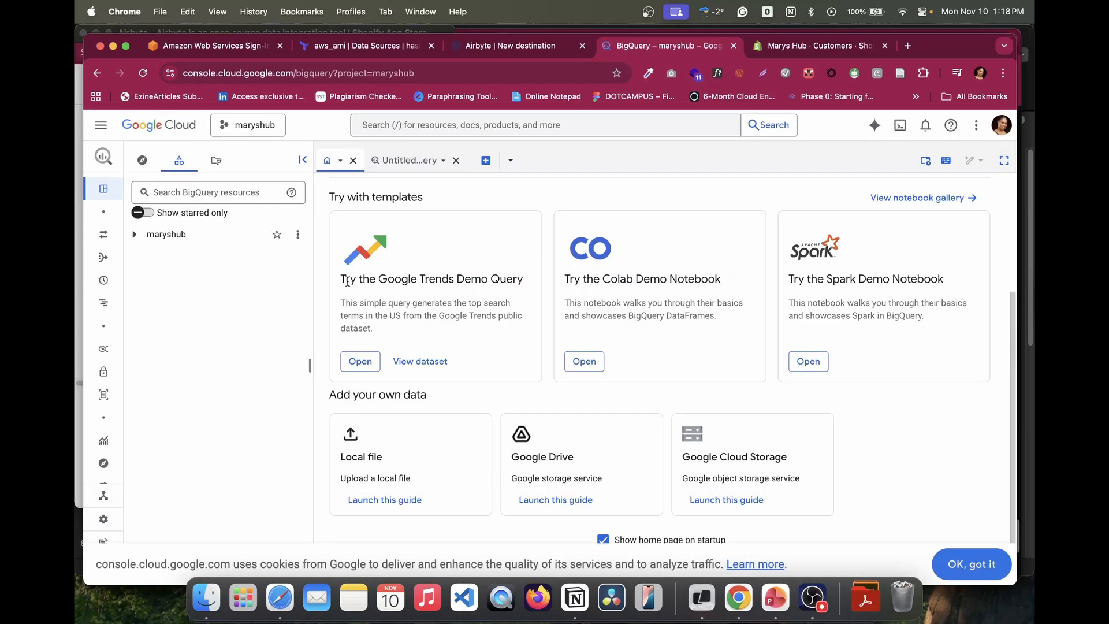
Step: Start a new dataset in the maryshub project and enter maryshub-shopify as its dataset ID
left_click(298, 236)
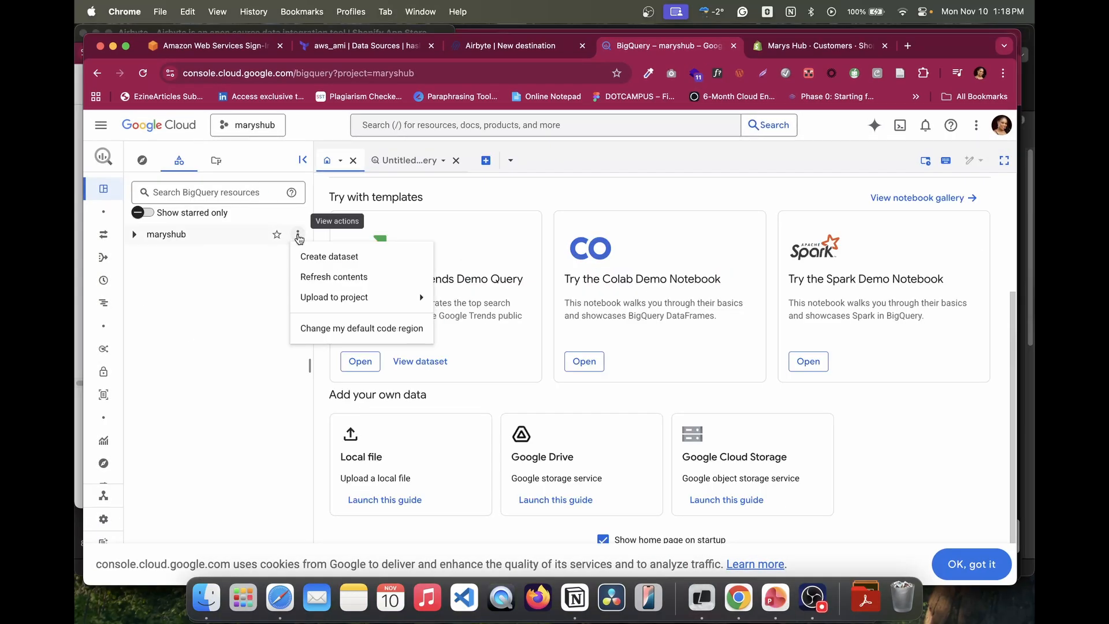
left_click(352, 257)
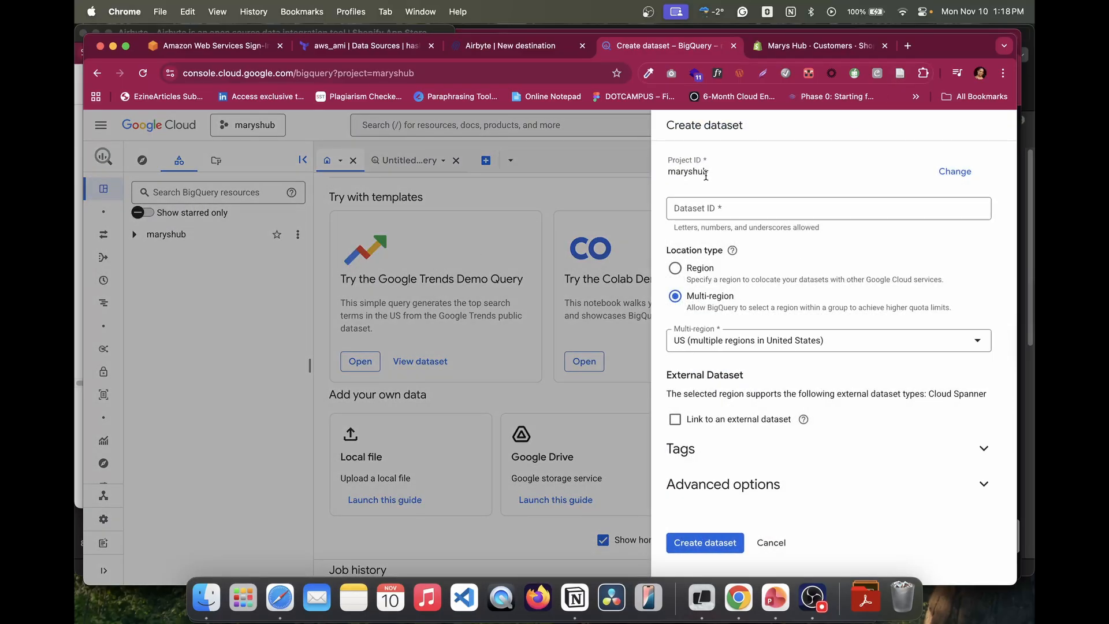
left_click(736, 208)
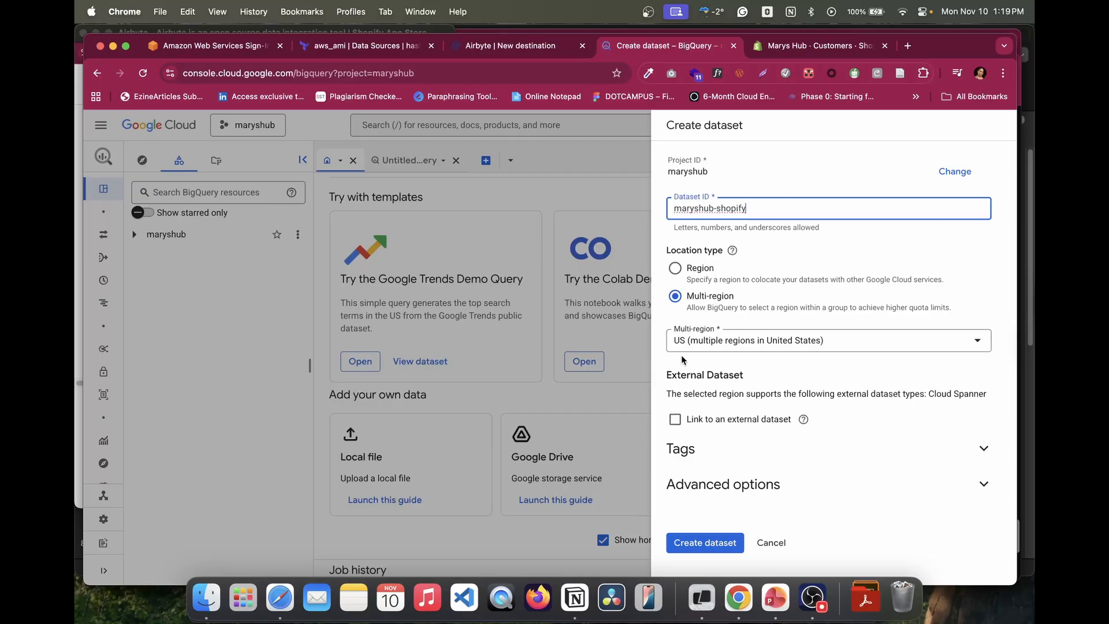
left_click(678, 275)
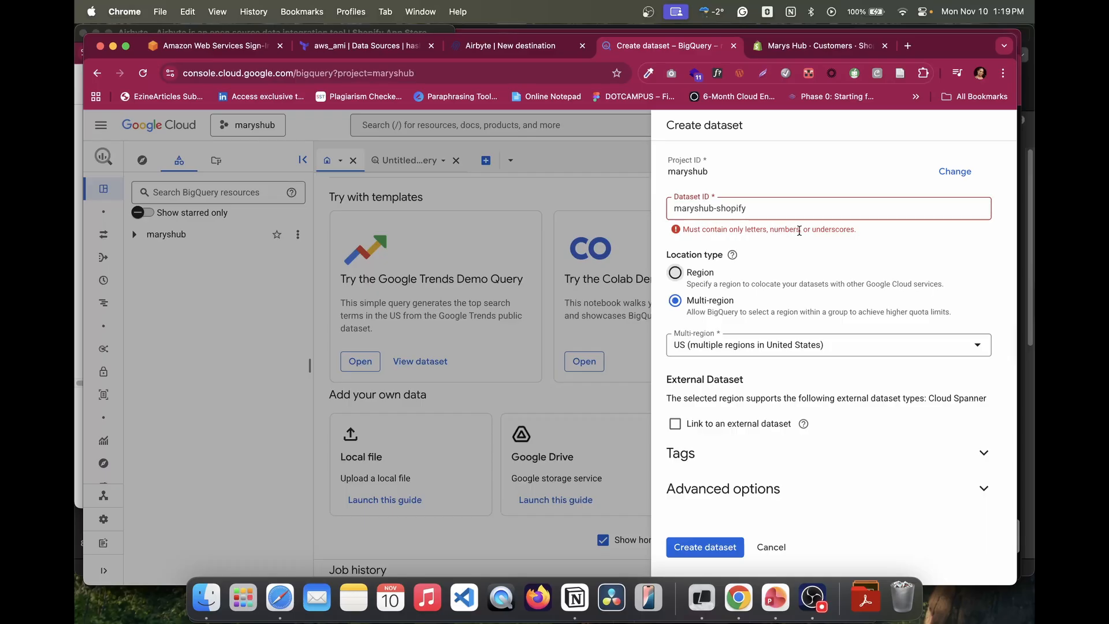
Step: Replace the hyphen in the dataset ID with an underscore so it reads maryshub_shopify
left_click(780, 212)
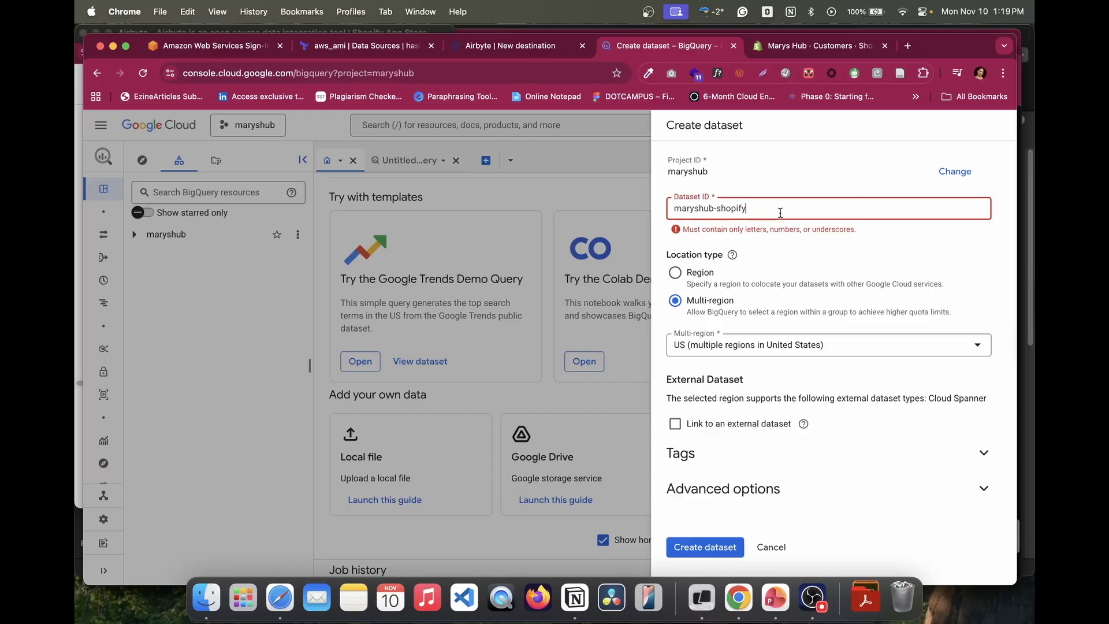
left_click(717, 208)
key("BackSpace")
type("_")
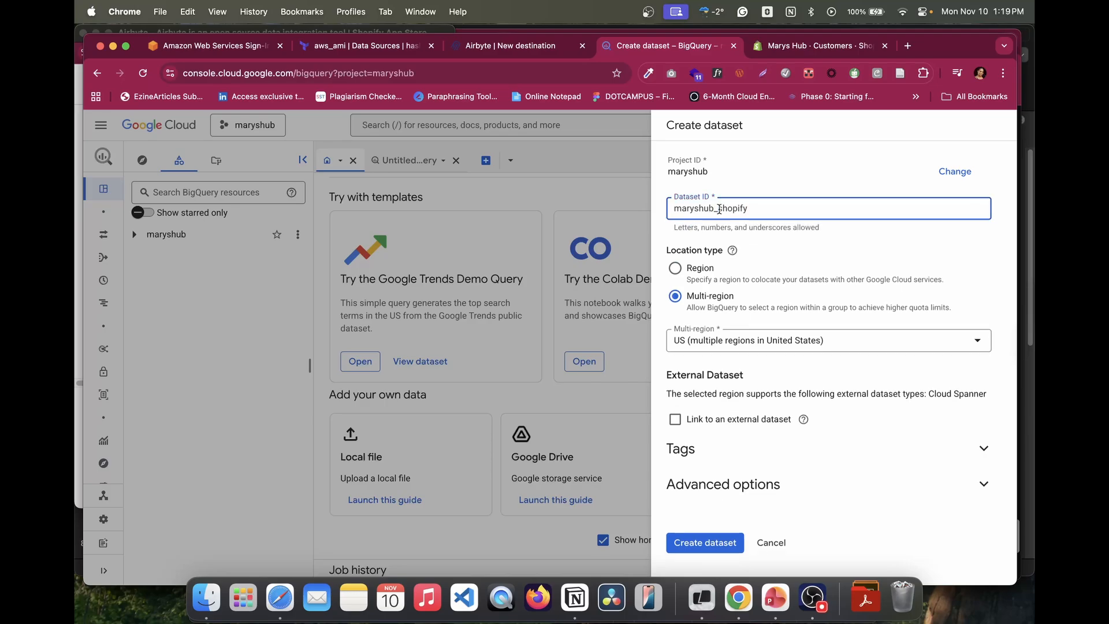
Step: Set the dataset's location type to Region with northamerica-northeast2 (Toronto) and create the dataset
left_click(674, 269)
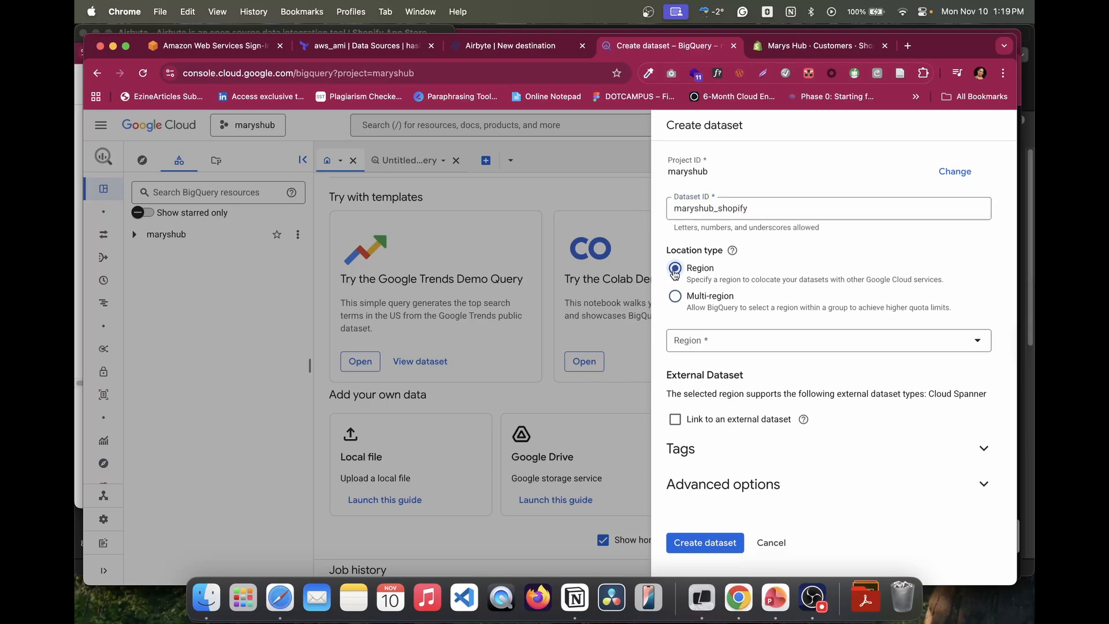
left_click(762, 342)
scroll(814, 493, "down", 1)
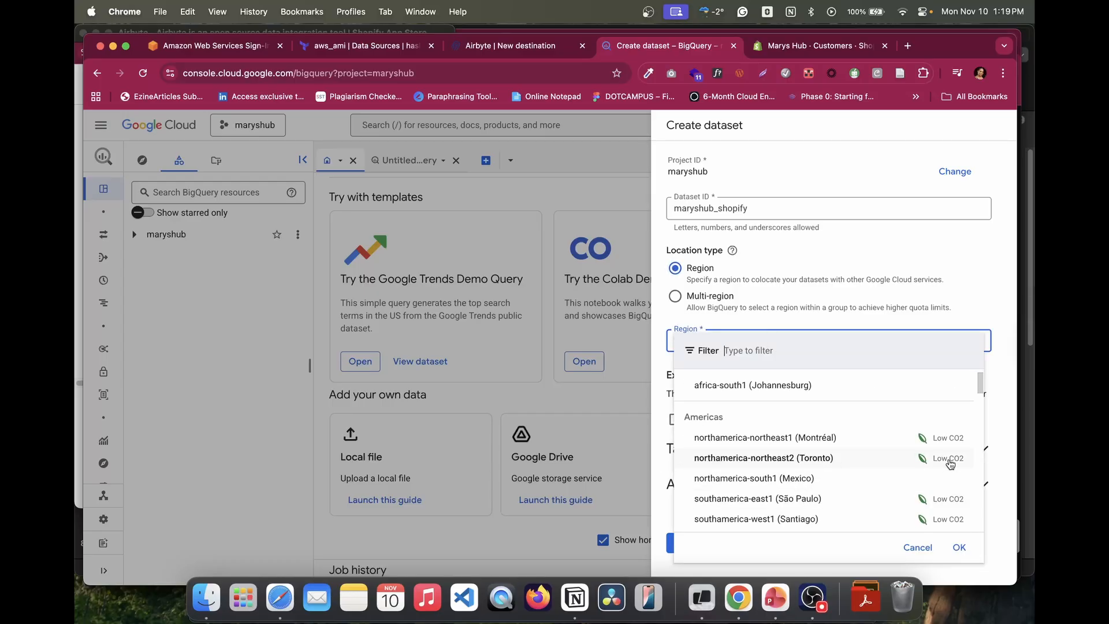
left_click(761, 462)
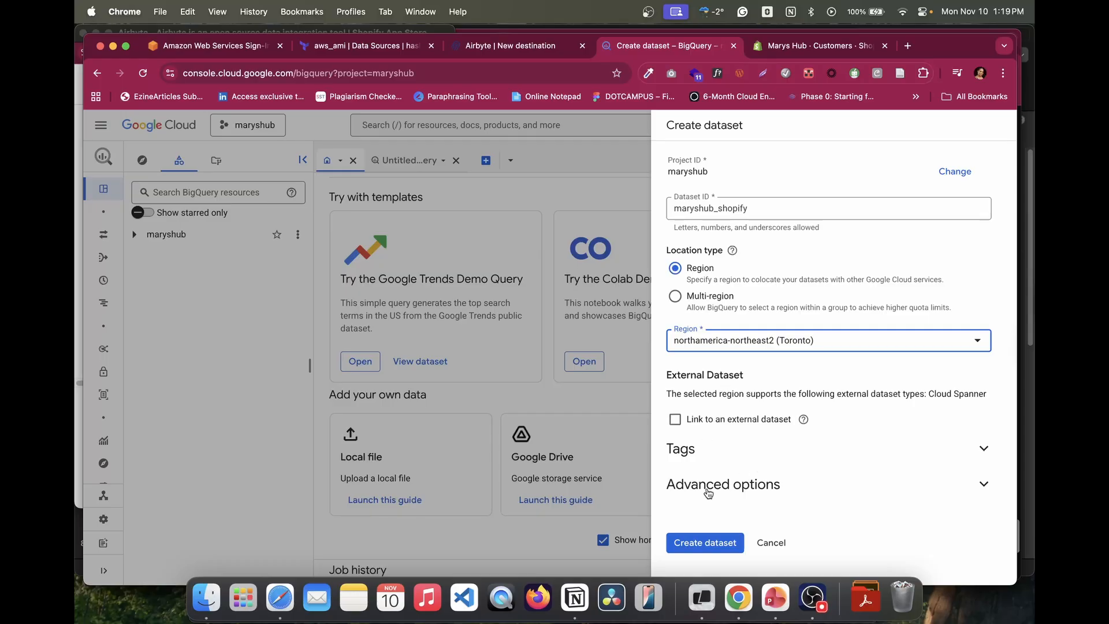
left_click(703, 544)
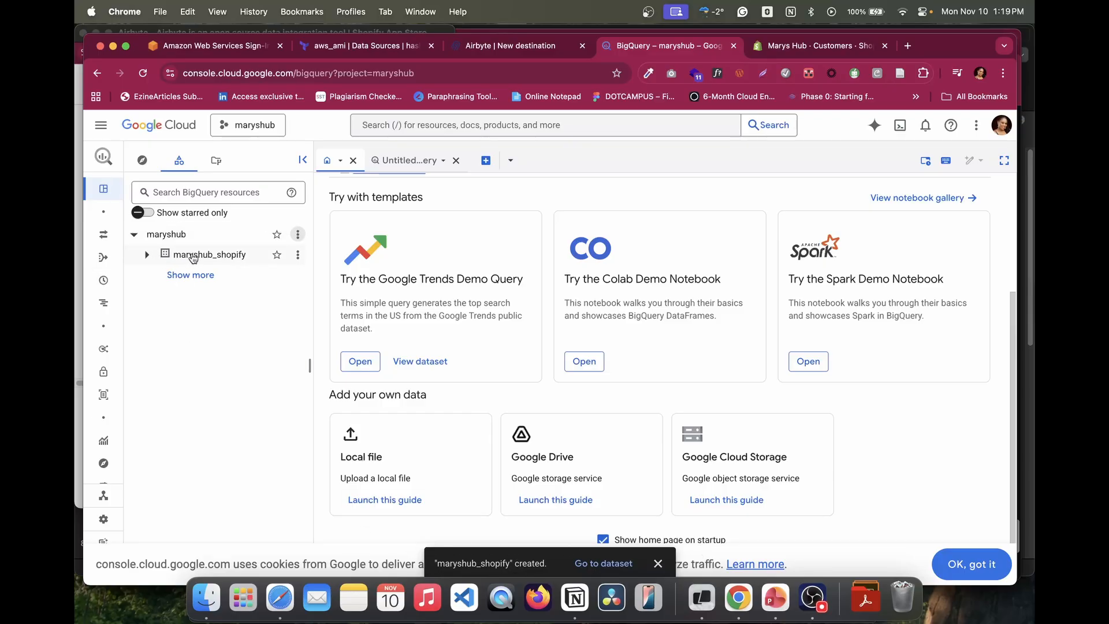
Step: Switch to the Airbyte destination form and enter maryshub as the BigQuery project ID, checking it against the BigQuery explorer
left_click(518, 47)
left_click(283, 260)
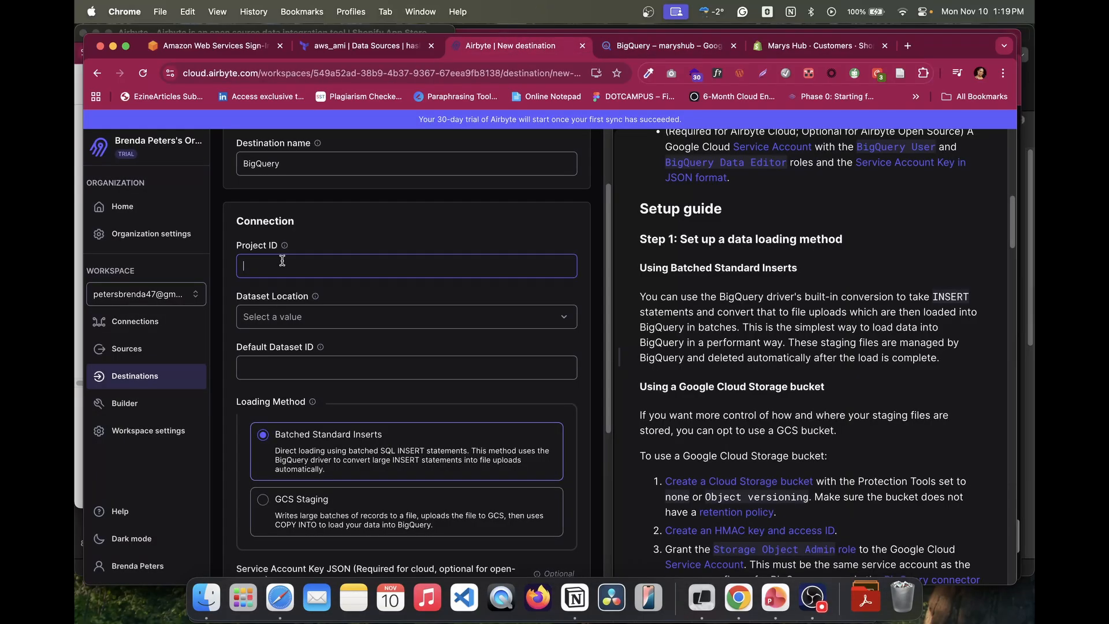
left_click(640, 48)
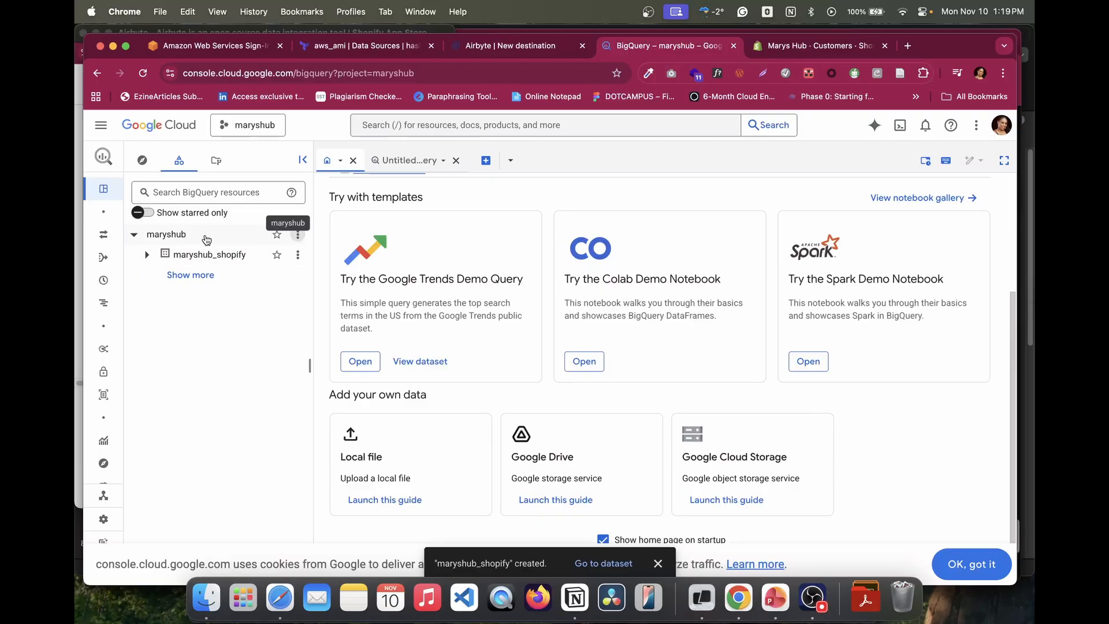
left_click(481, 52)
type("maryshub")
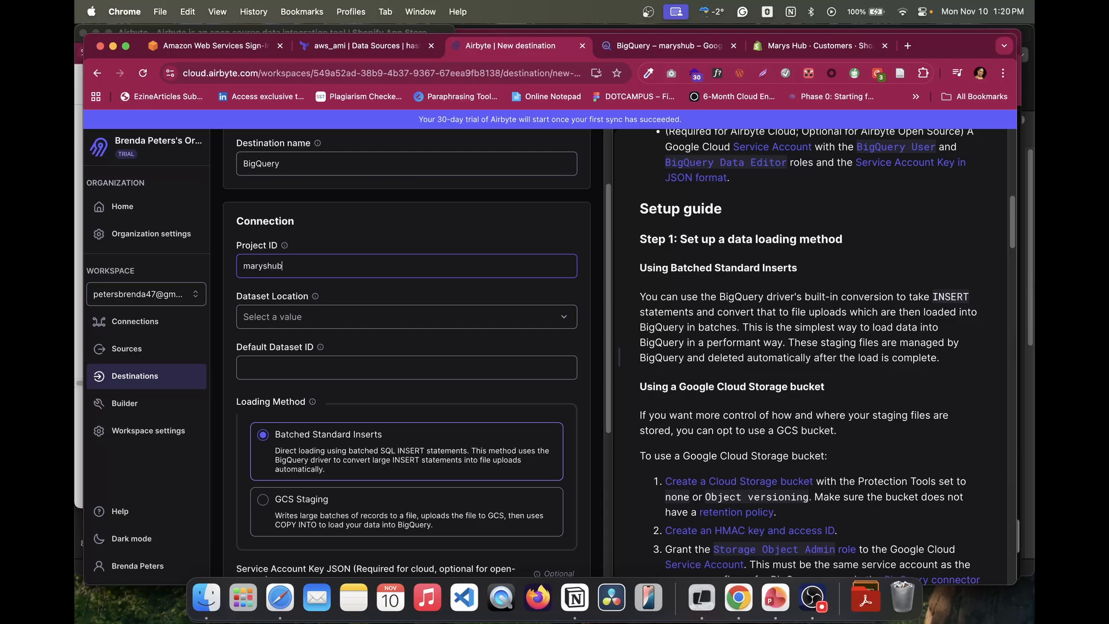
Step: Set the destination's dataset location to northamerica-northeast2 and its default dataset ID to maryshub_shopify
left_click(306, 317)
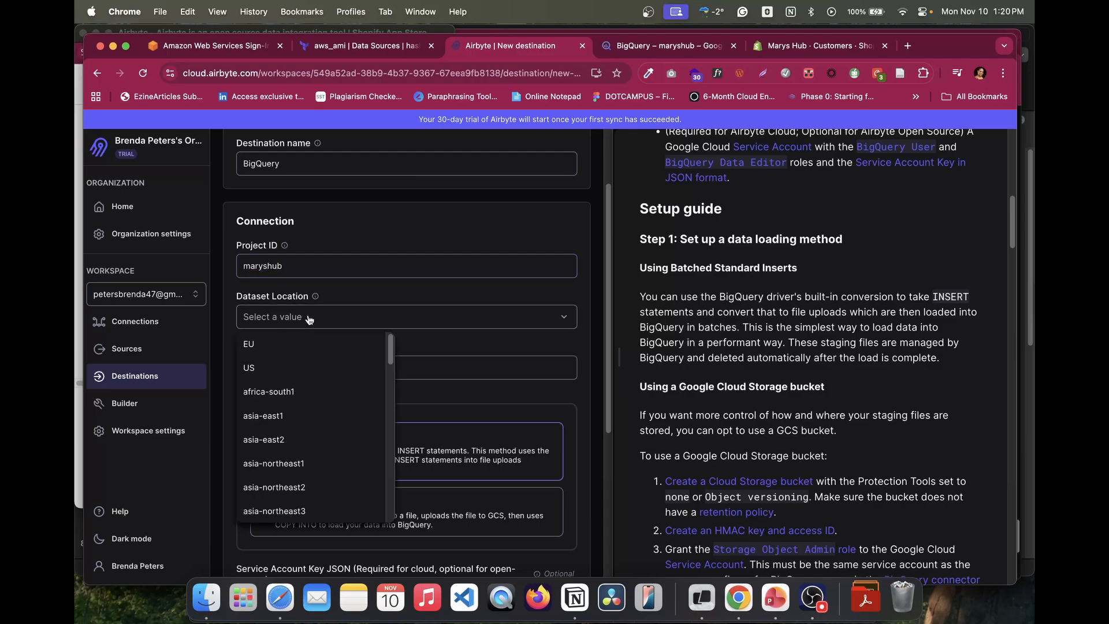
scroll(322, 454, "down", 1)
scroll(321, 454, "down", 10)
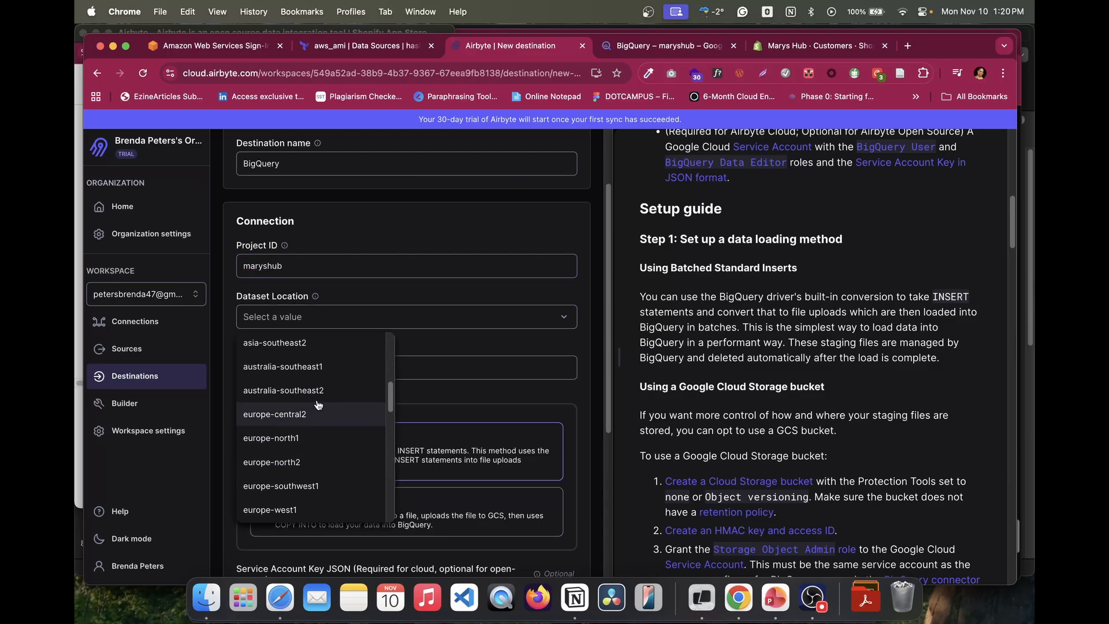
scroll(292, 433, "down", 5)
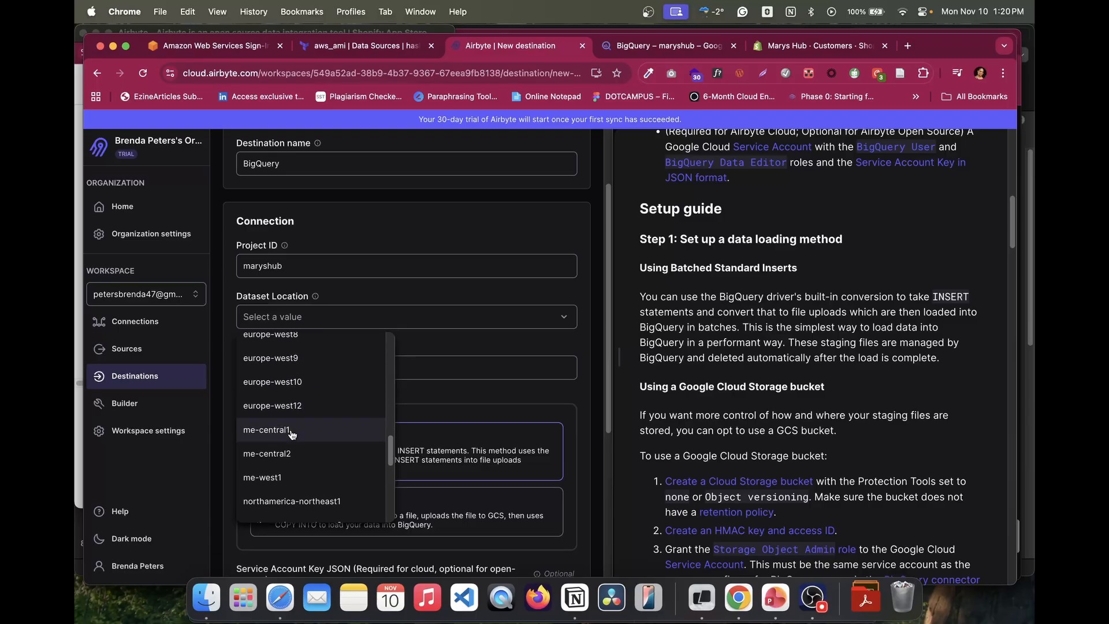
left_click(317, 410)
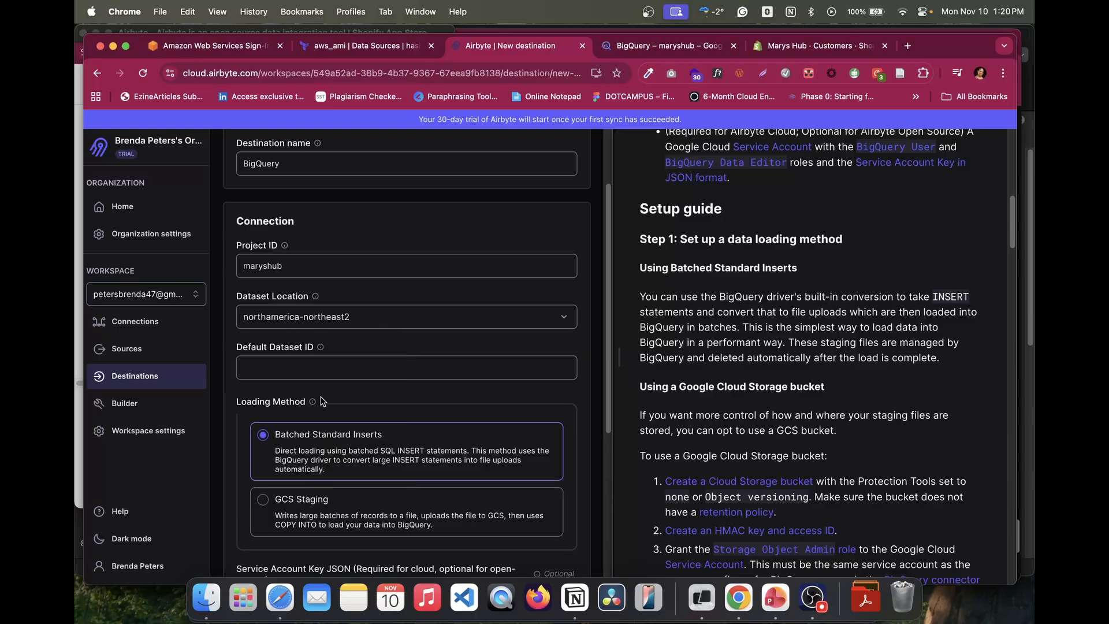
left_click(274, 367)
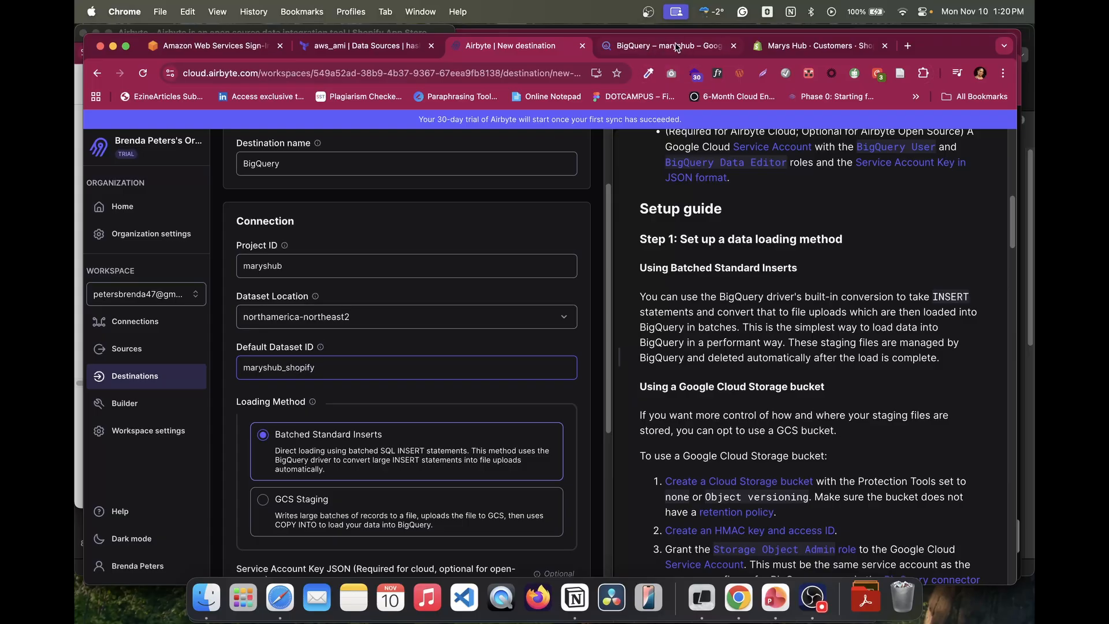
Step: Check the dataset name in BigQuery and return to Airbyte to view the destination form's remaining fields
left_click(693, 49)
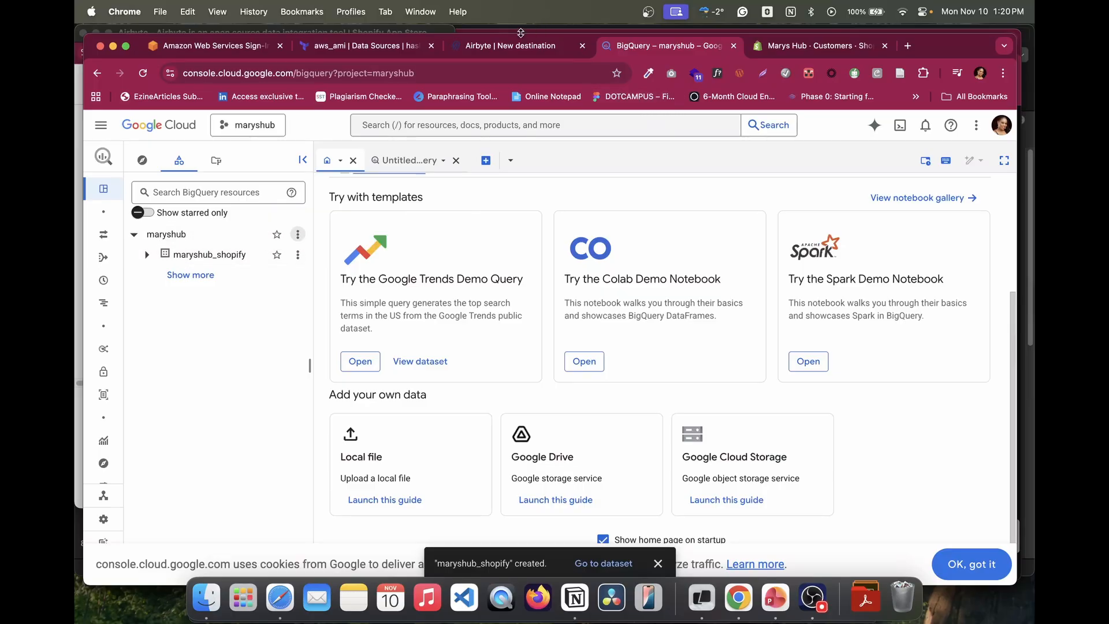
left_click(498, 49)
scroll(338, 416, "down", 3)
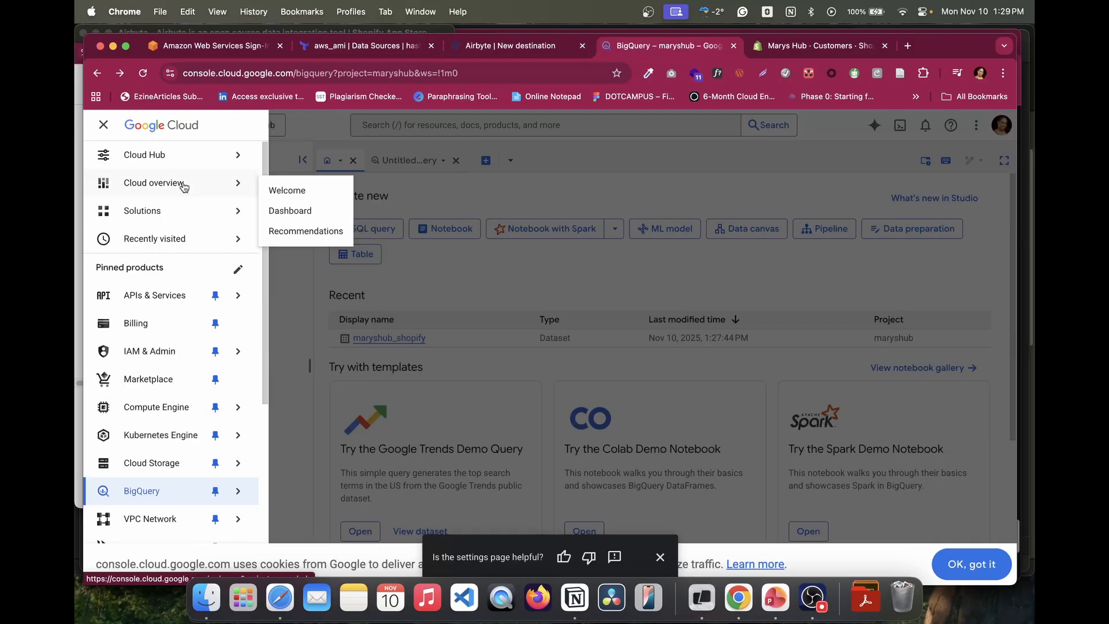
Step: Switch to Google Cloud, open the maryshub project's APIs & Services credentials page and start a new service account
left_click(103, 125)
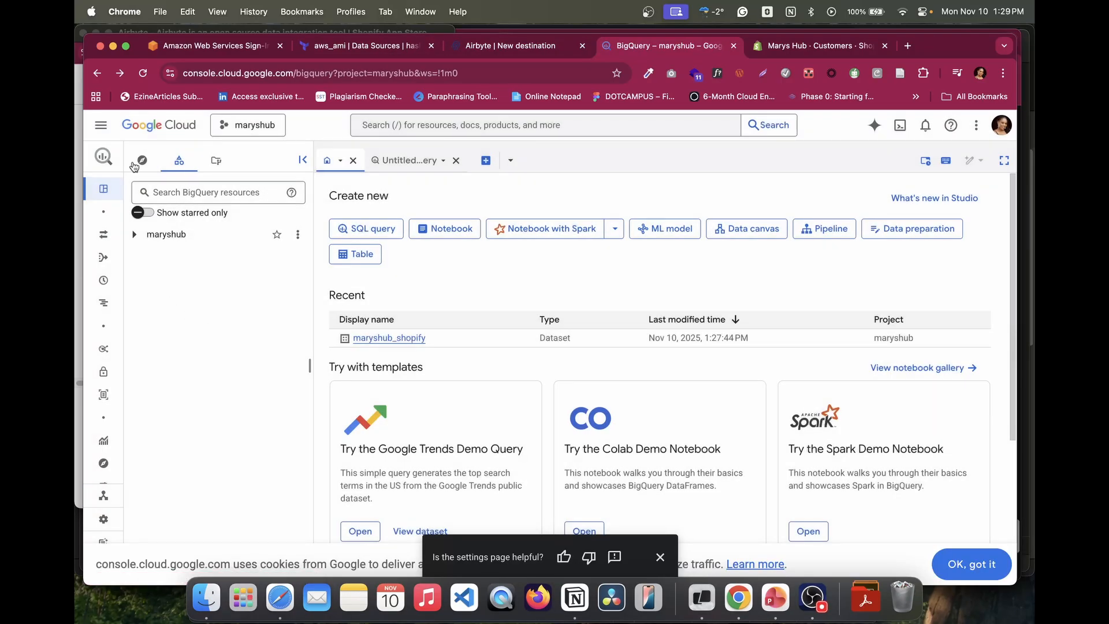
left_click(102, 126)
mouse_move(160, 298)
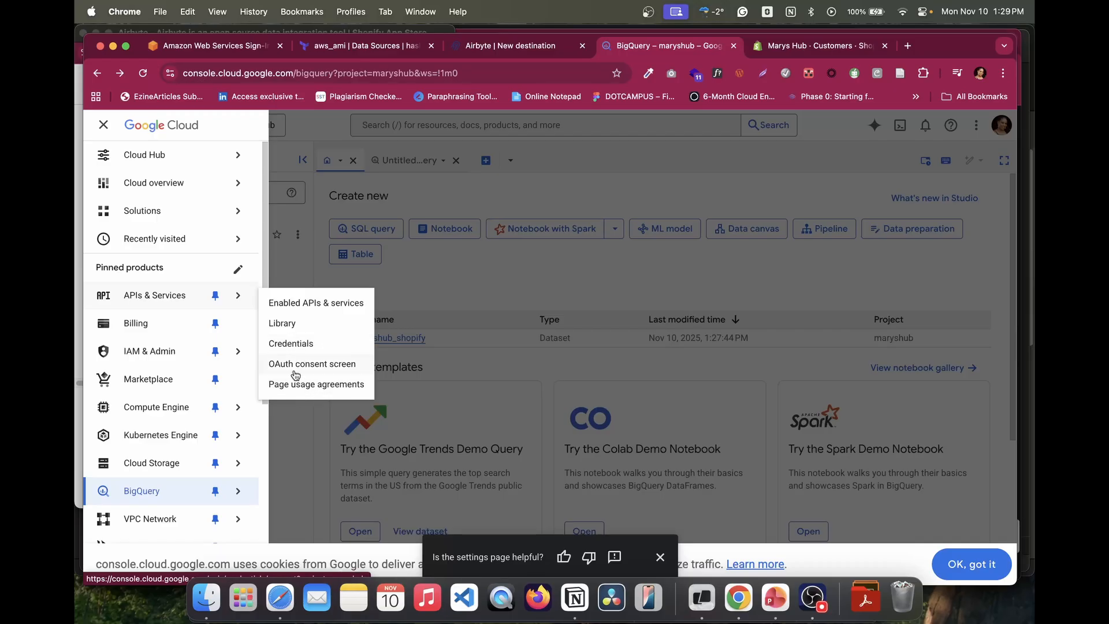
left_click(294, 349)
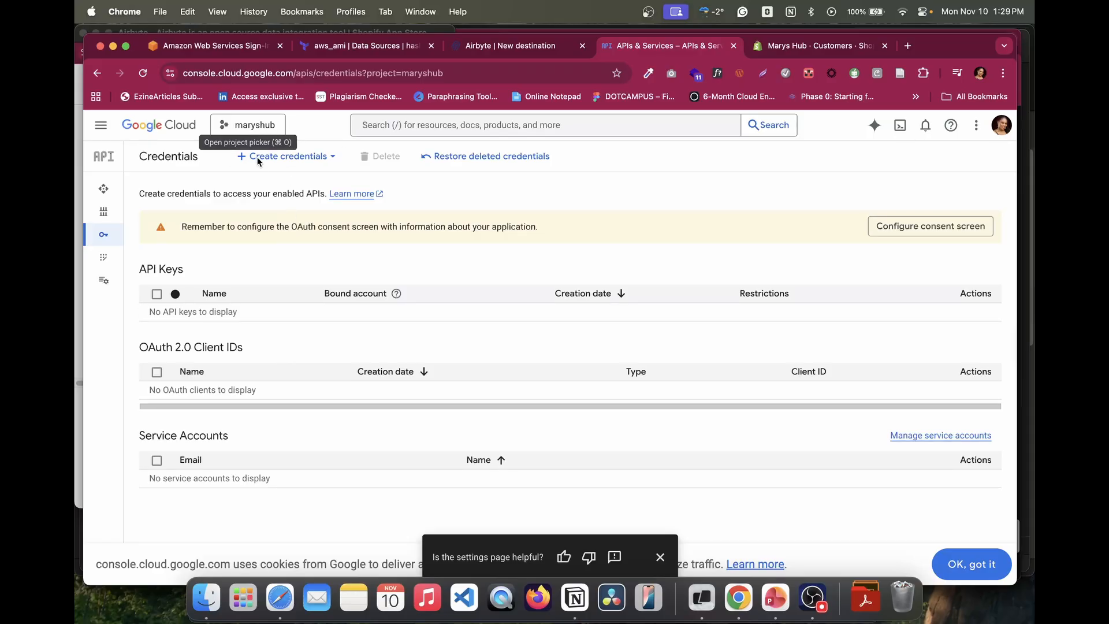
left_click(247, 160)
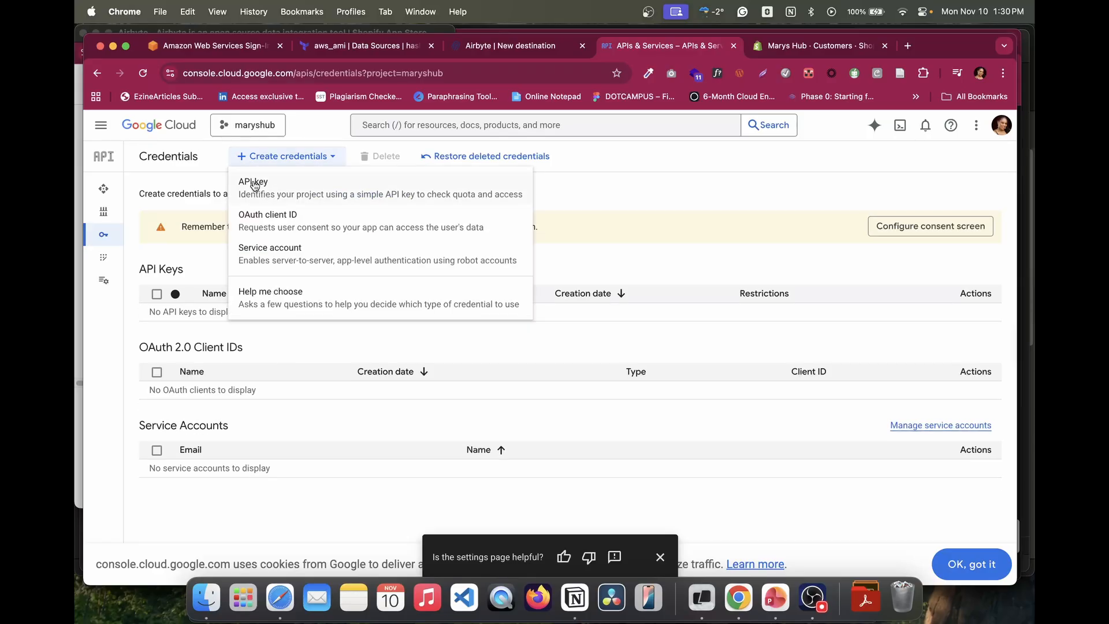
left_click(280, 253)
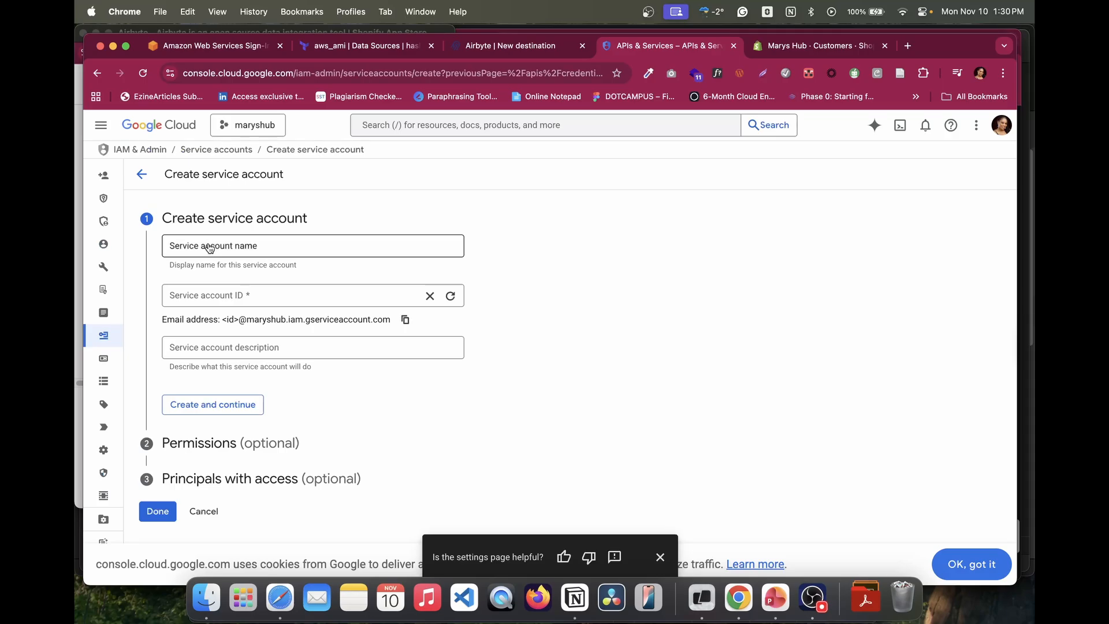
Step: Name the service account airbyte_serviceaccount and create it, continuing to its permissions
left_click(209, 246)
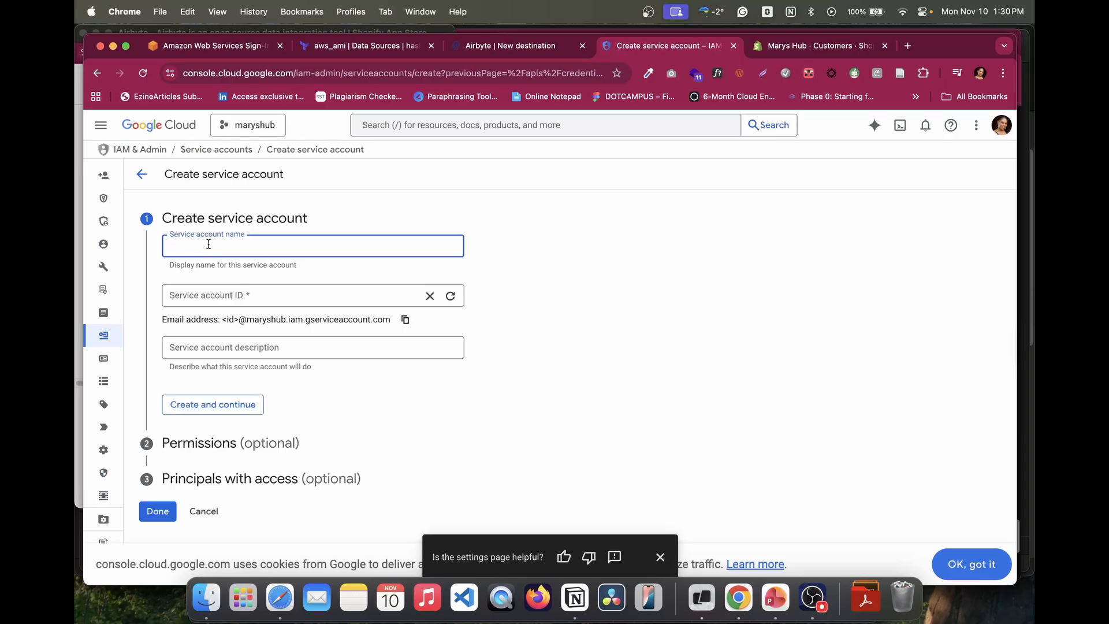
type("airby")
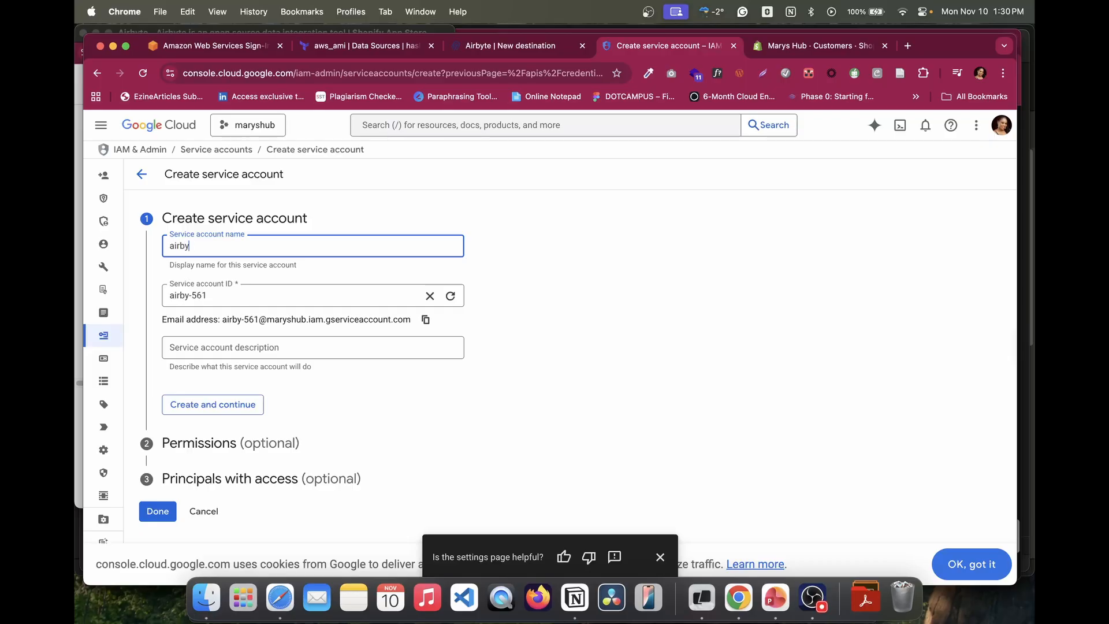
type("te_")
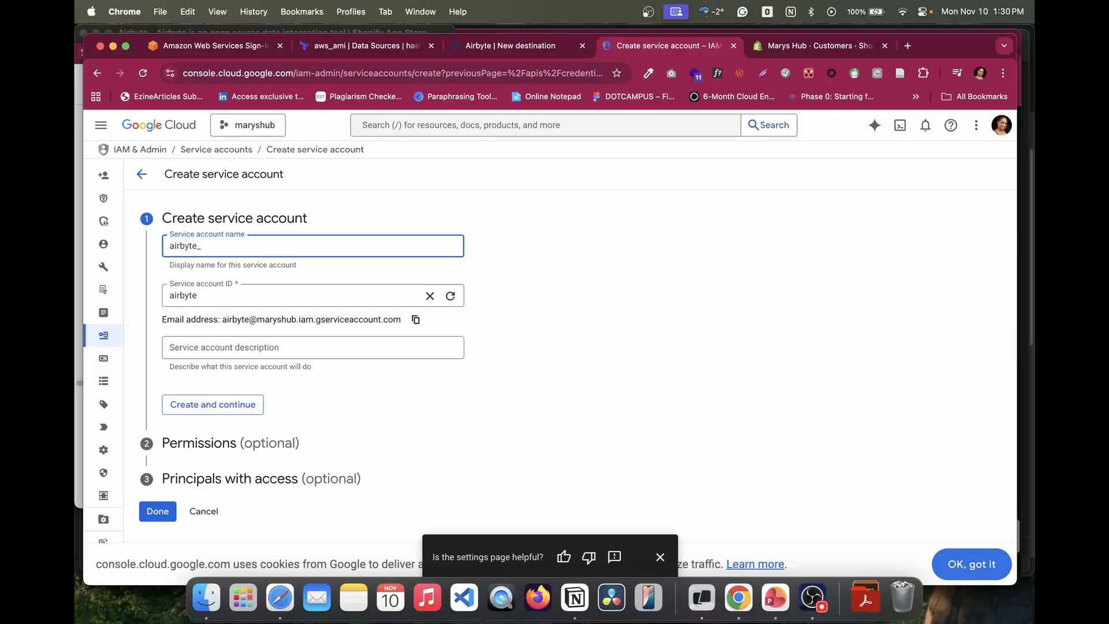
type("servicea")
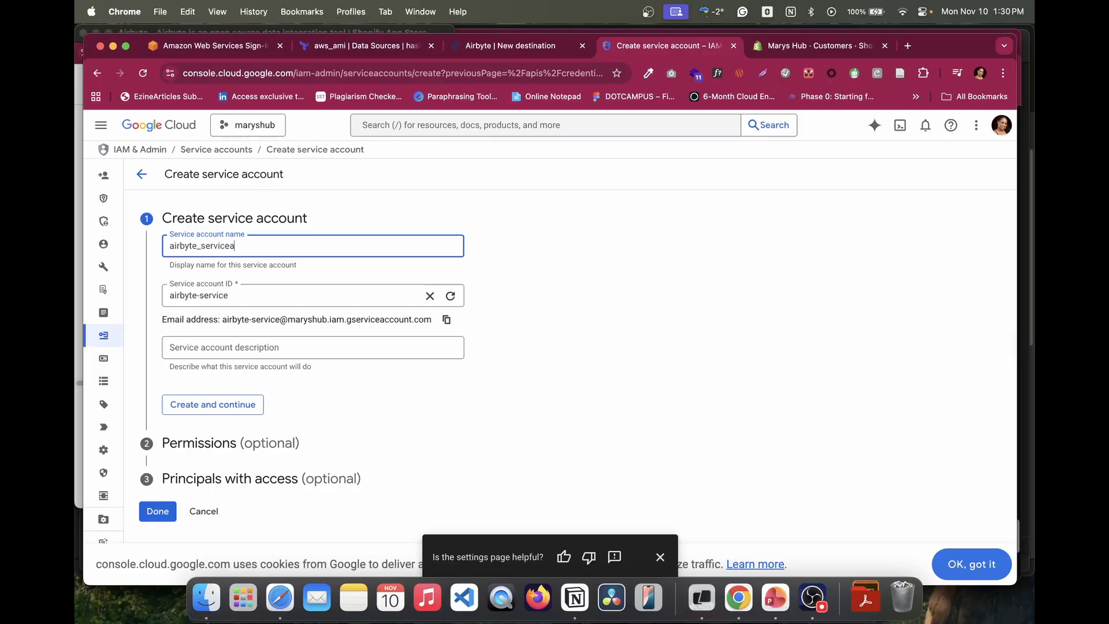
type("ccount")
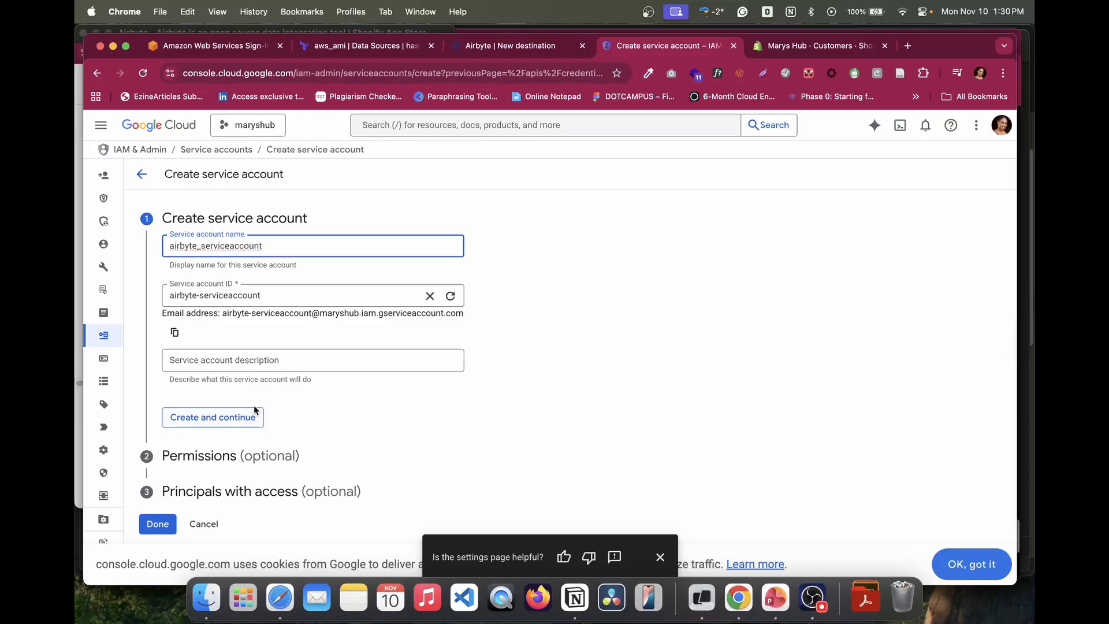
left_click(222, 420)
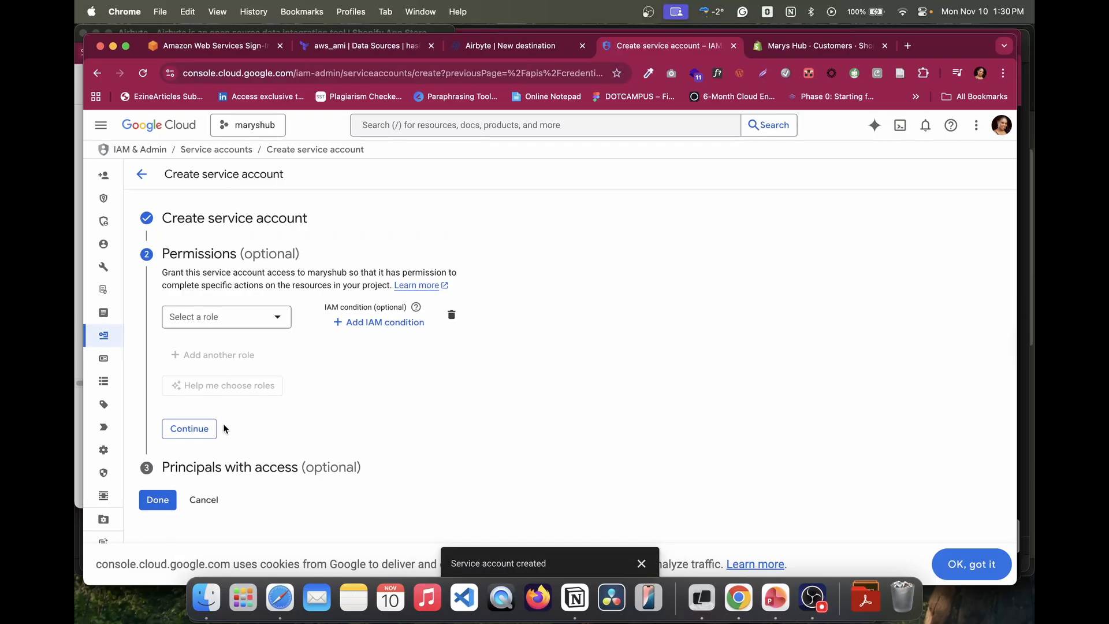
Step: Check Airbyte's BigQuery setup guide for the roles the service account requires, and return to the role selection
left_click(272, 316)
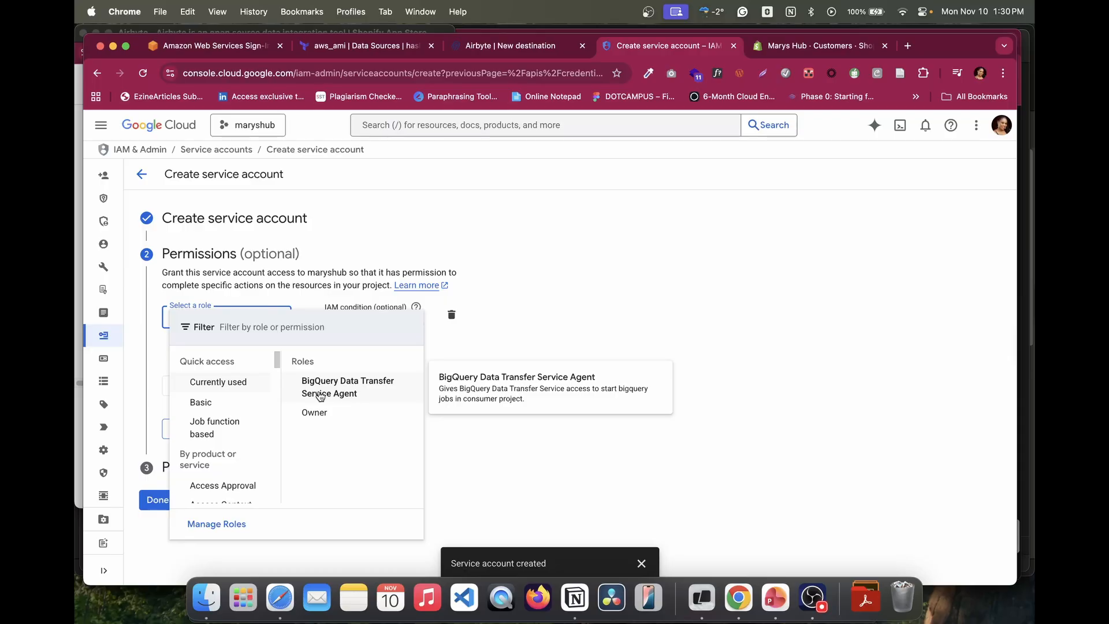
left_click(488, 46)
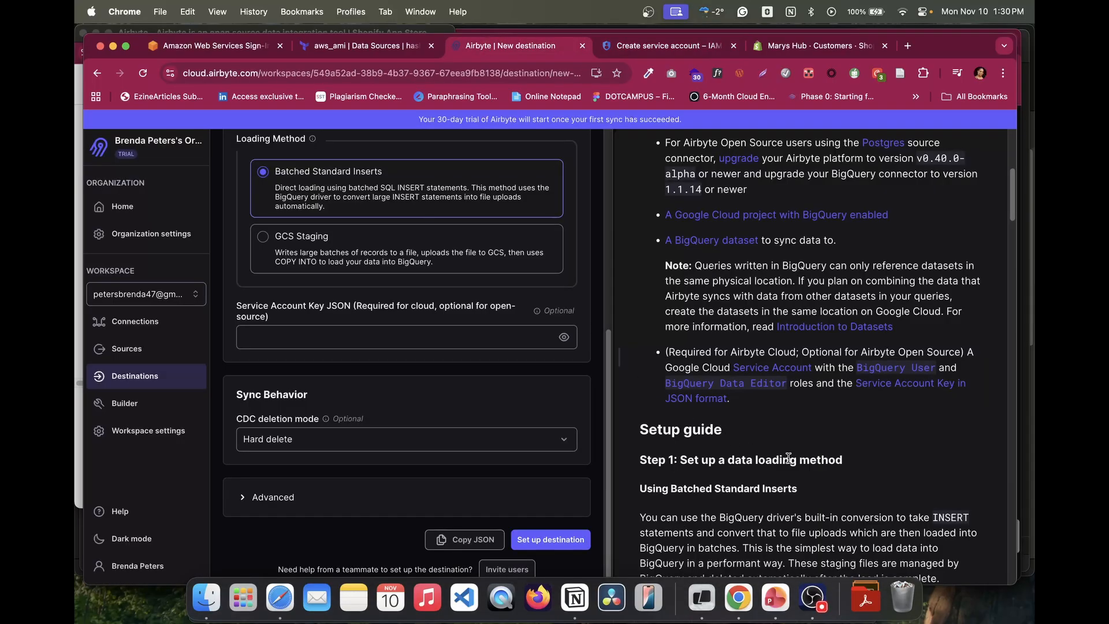
scroll(788, 458, "down", 1)
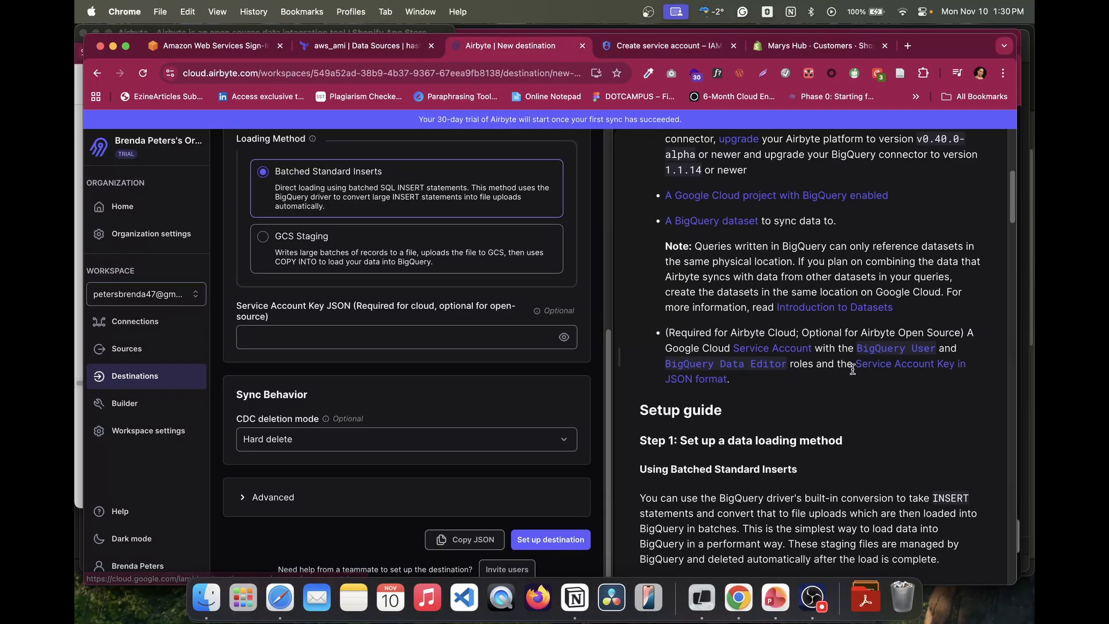
left_click(664, 46)
Step: Filter the roles by bigquer, grant the service account the BigQuery Admin role and continue
left_click(216, 427)
scroll(231, 450, "down", 2)
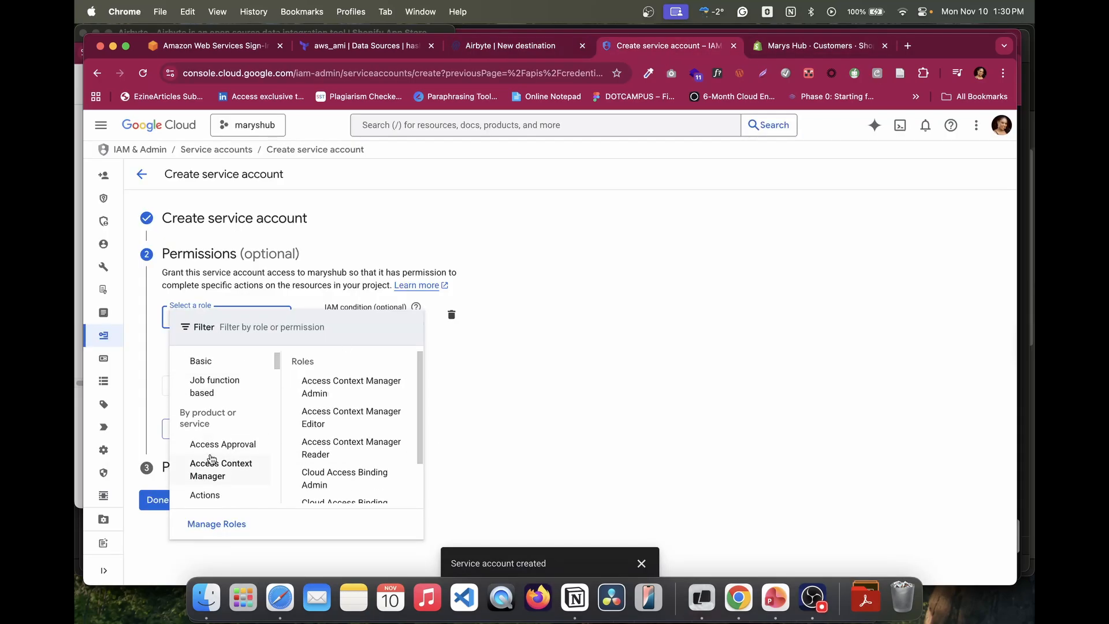
scroll(212, 456, "up", 2)
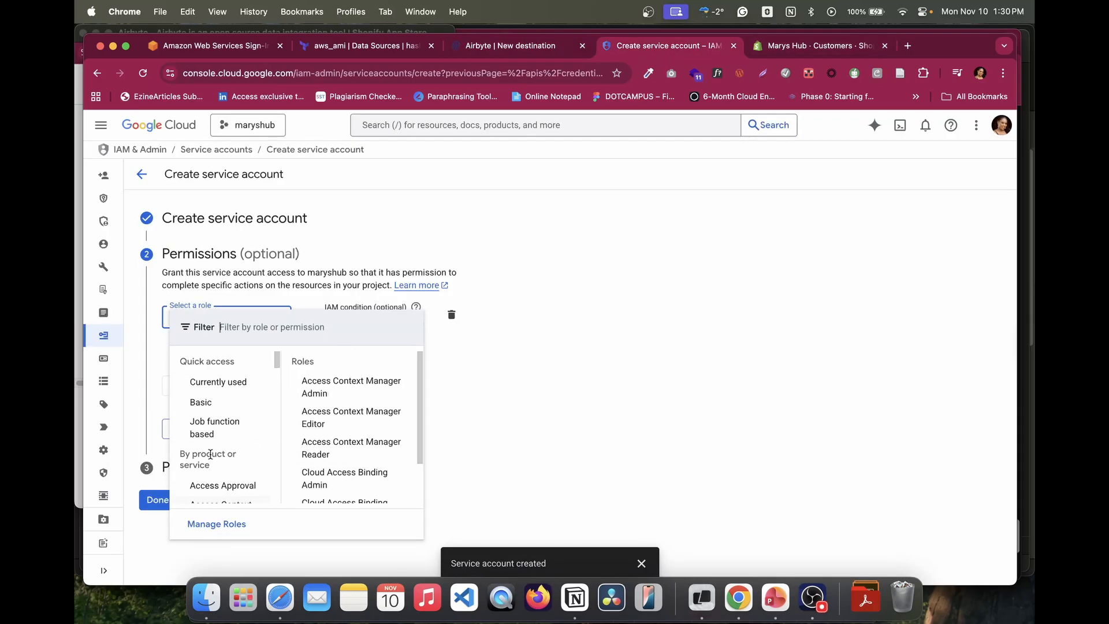
left_click(249, 327)
type("bigquer")
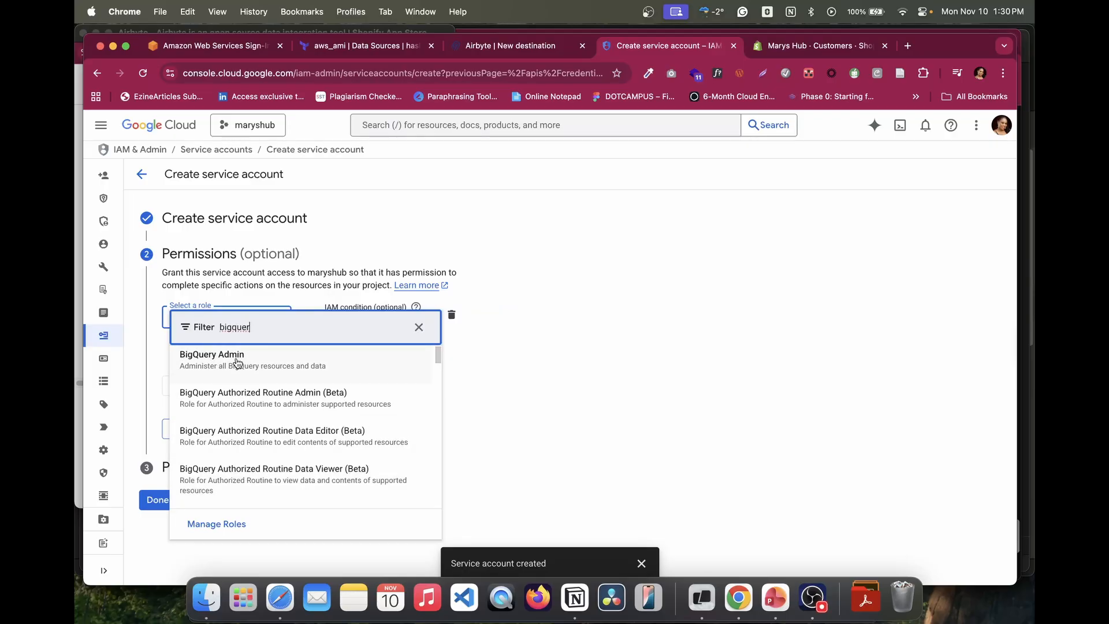
left_click(238, 359)
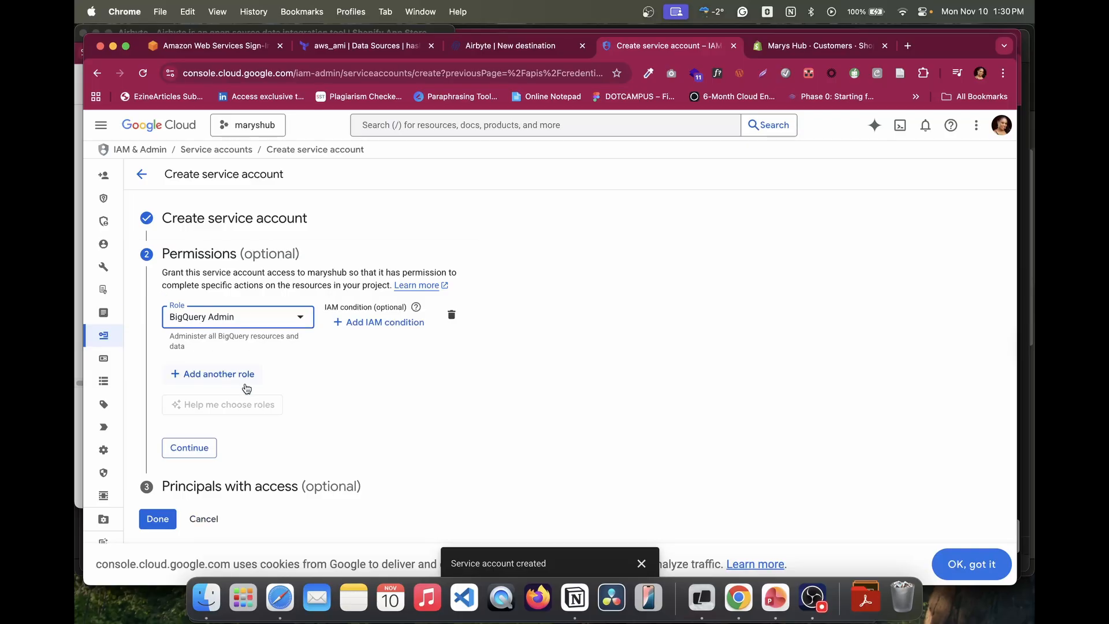
left_click(185, 449)
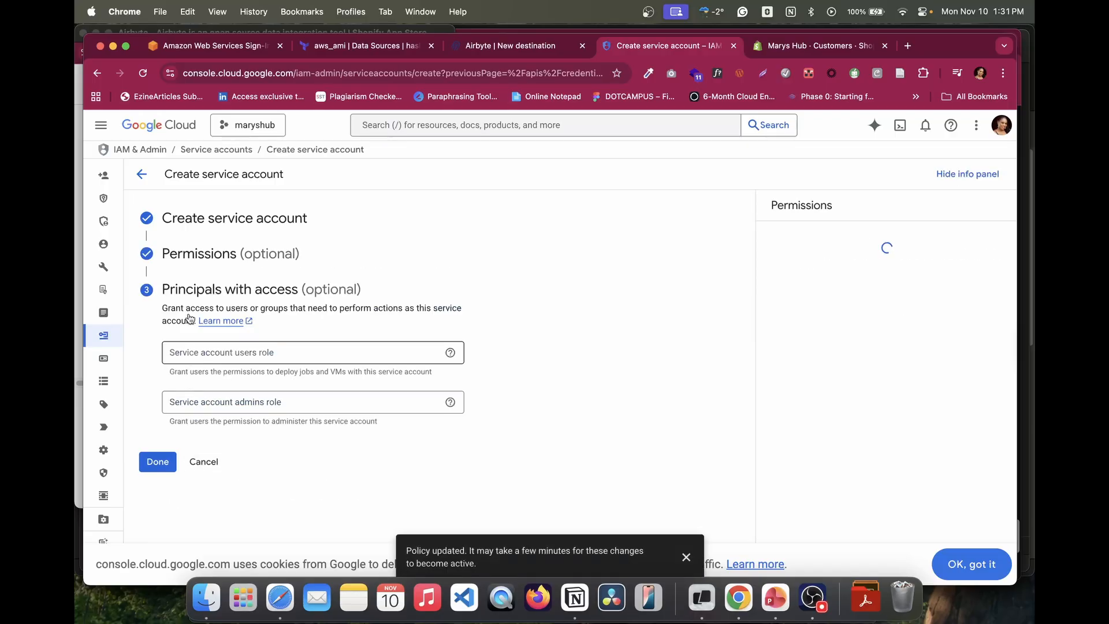
Step: Finish the service account without adding principals and open the details of airbyte_serviceaccount from the credentials list
left_click(156, 465)
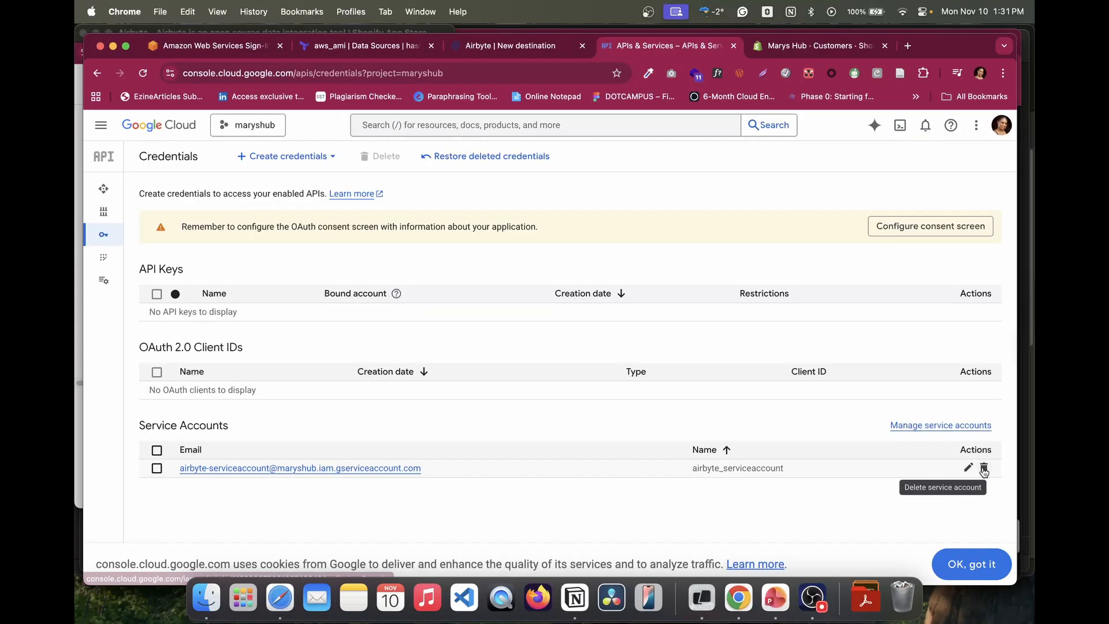
left_click(303, 469)
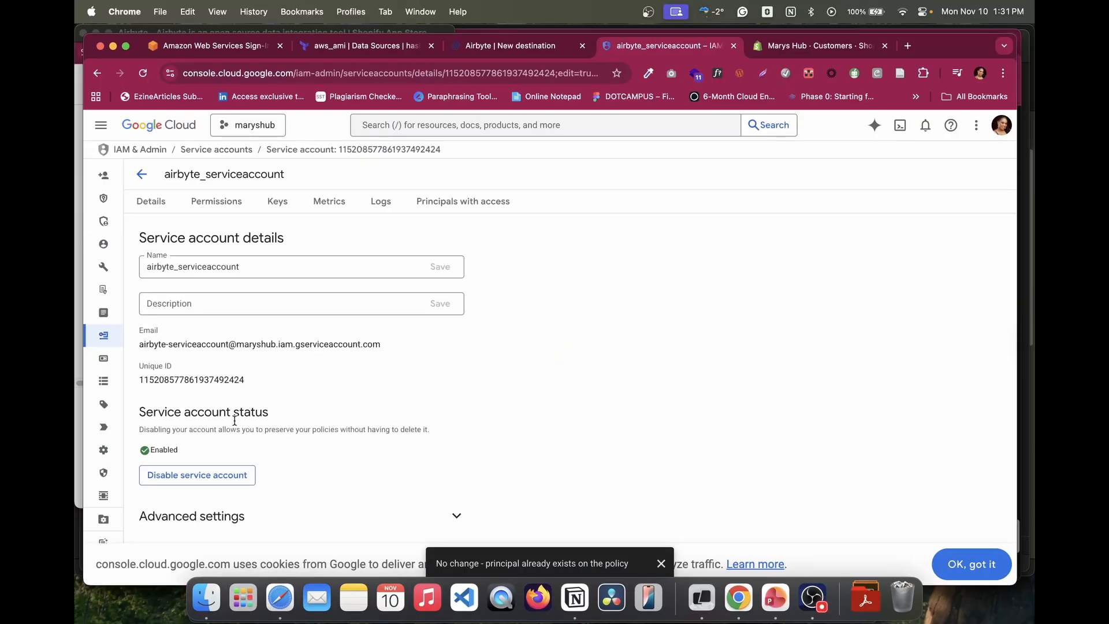
Step: Create and download a new JSON private key for airbyte_serviceaccount
left_click(277, 204)
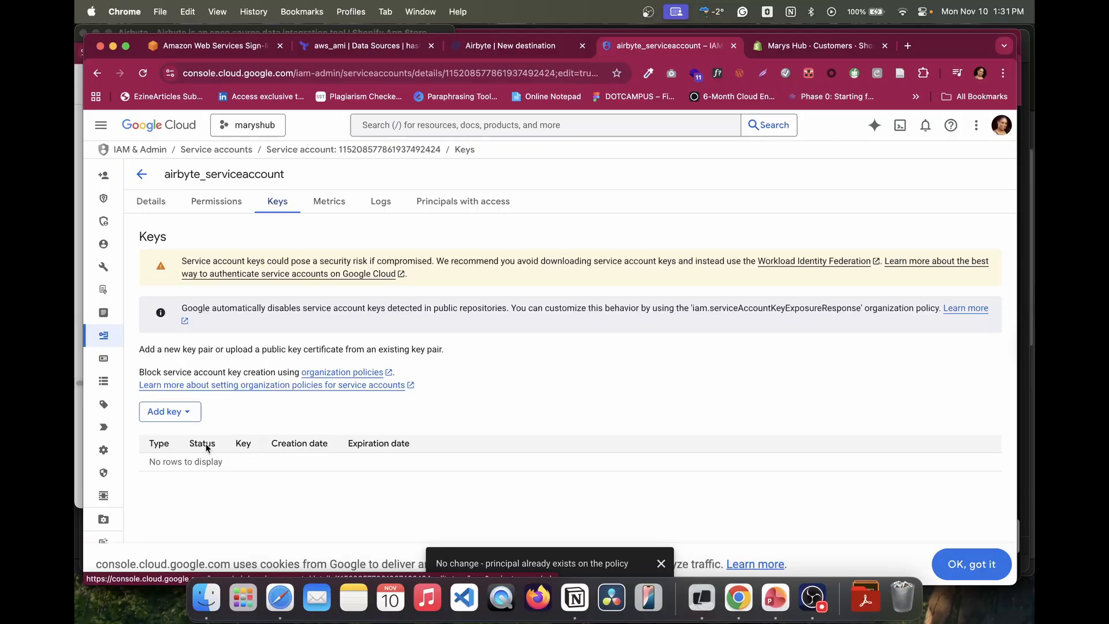
left_click(200, 413)
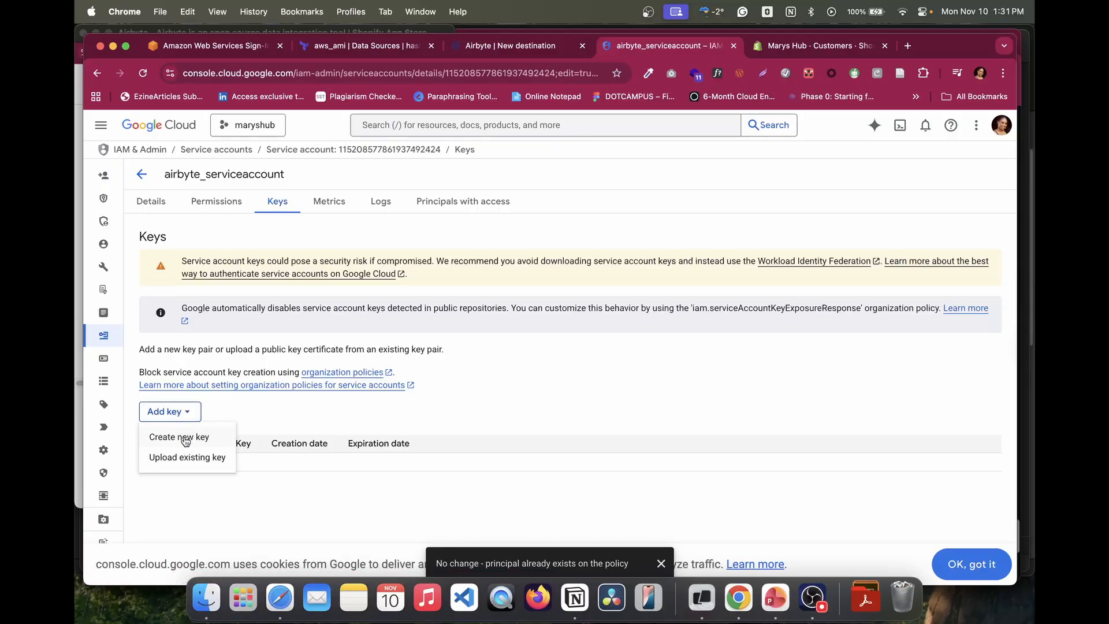
left_click(185, 440)
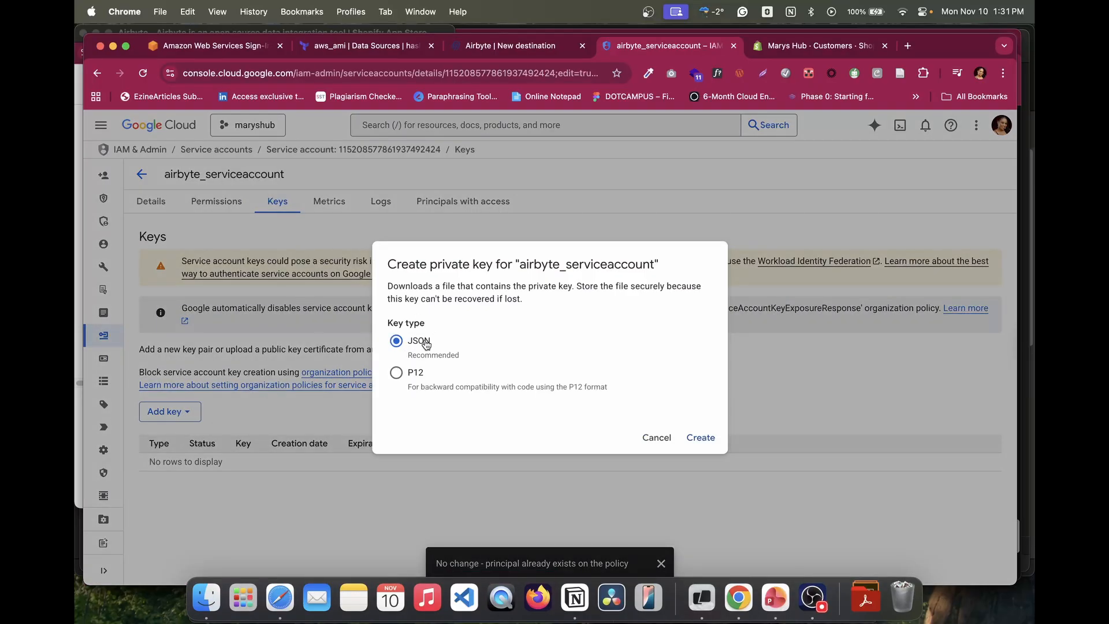
left_click(703, 437)
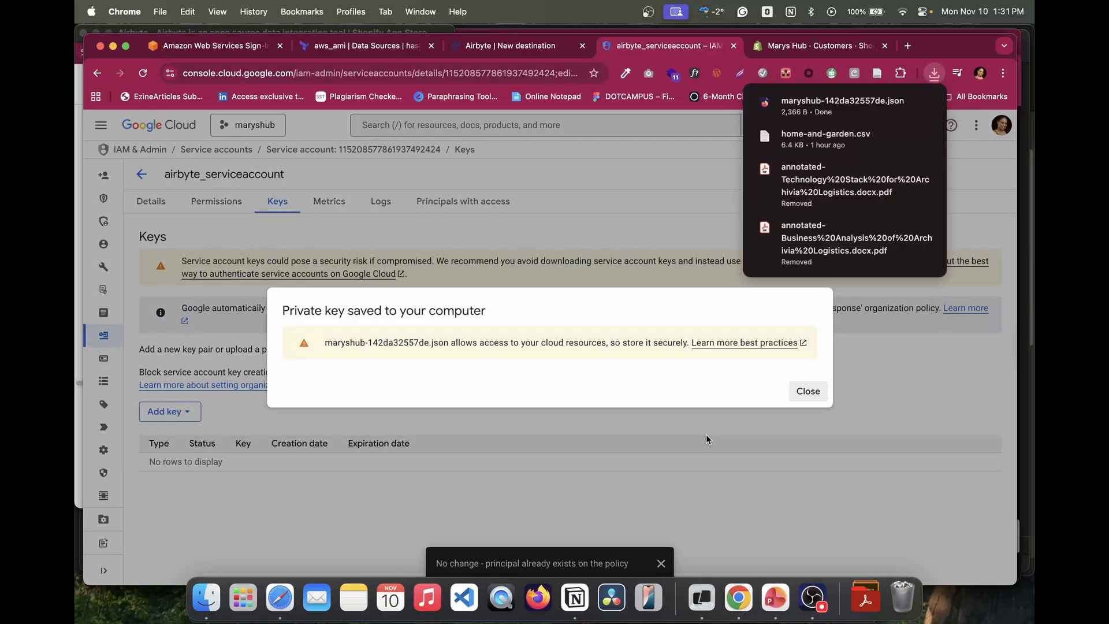
Step: Open the downloaded key file in Firefox, copy its entire JSON contents, and return to the service account's keys in Chrome
mouse_move(830, 106)
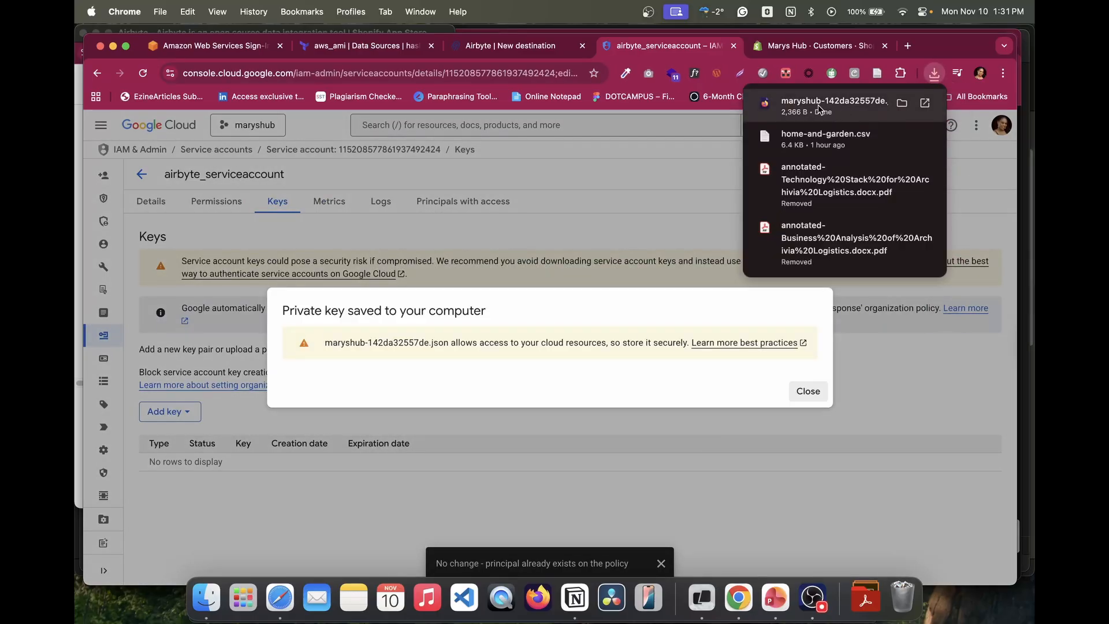
left_click(818, 105)
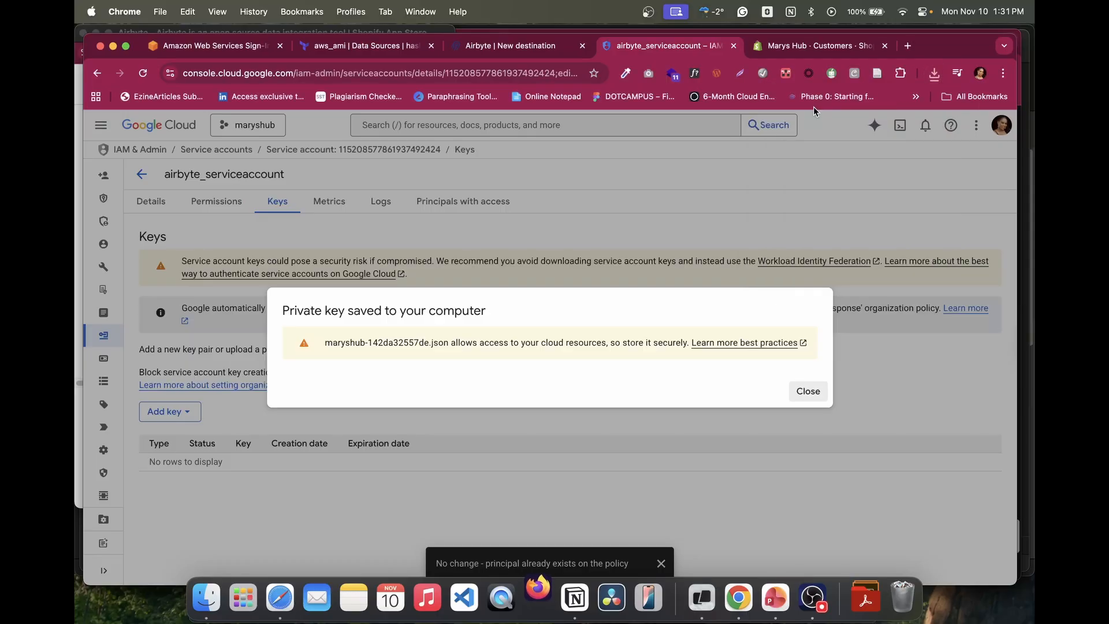
left_click(934, 72)
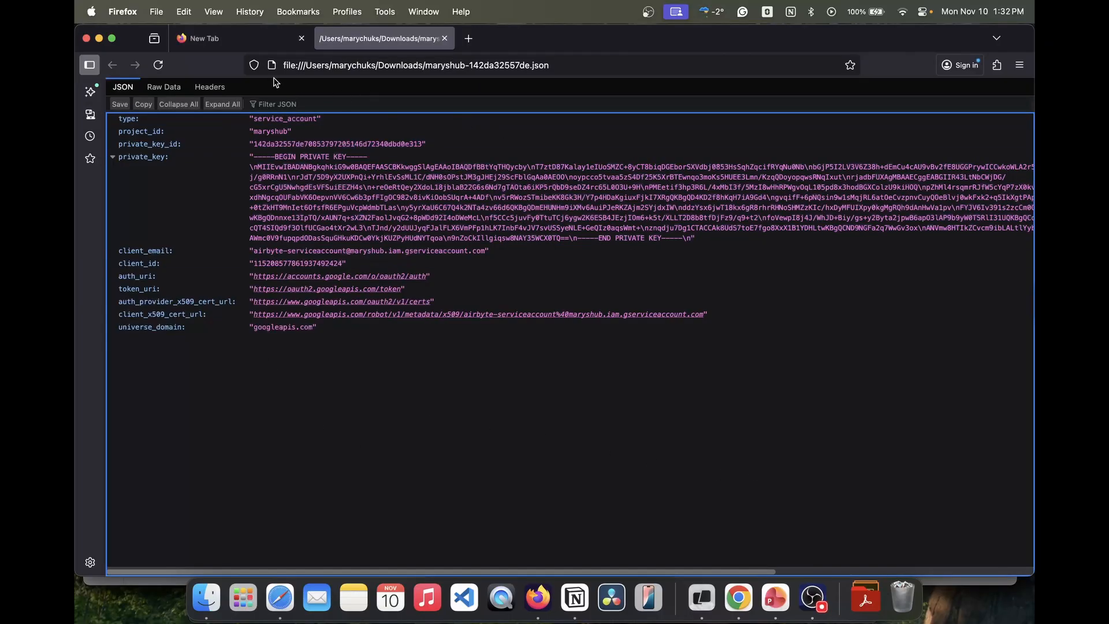
left_click(141, 107)
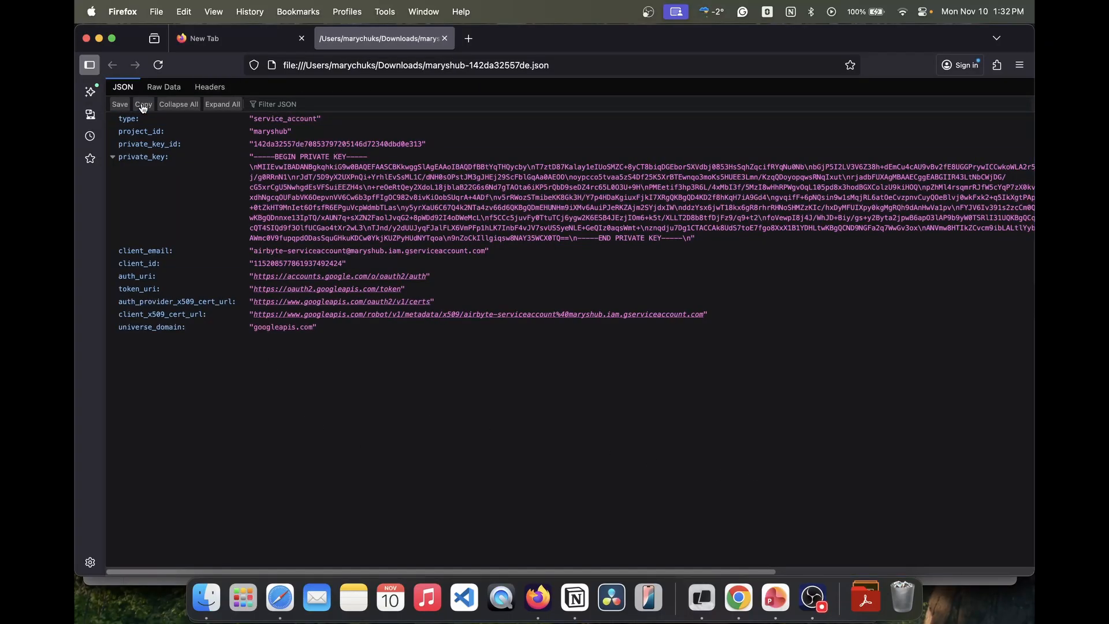
left_click(741, 605)
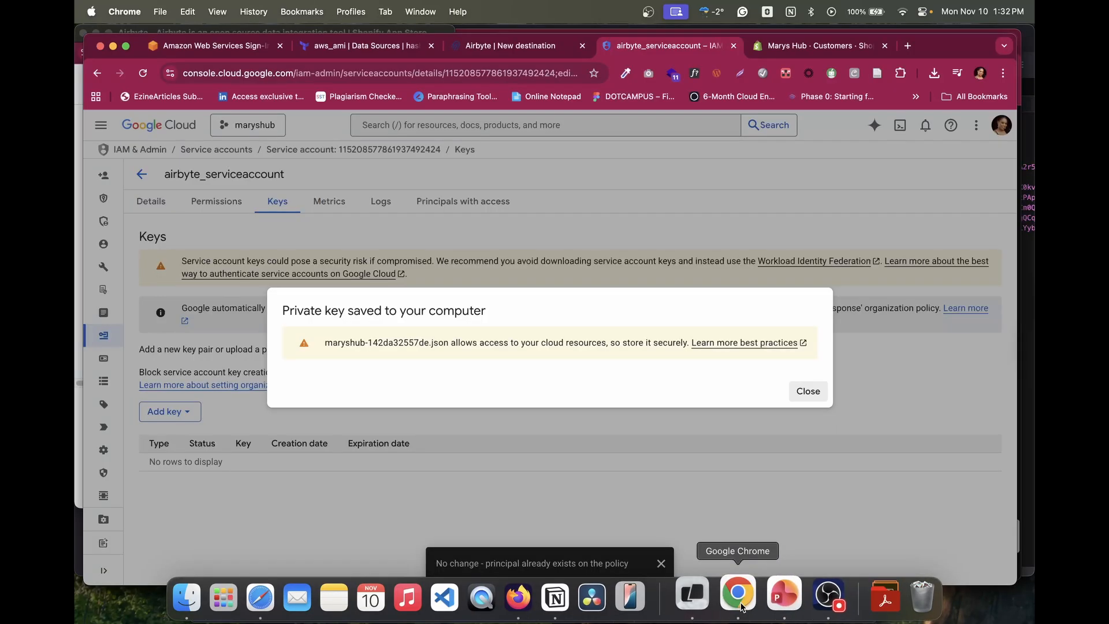
left_click(429, 484)
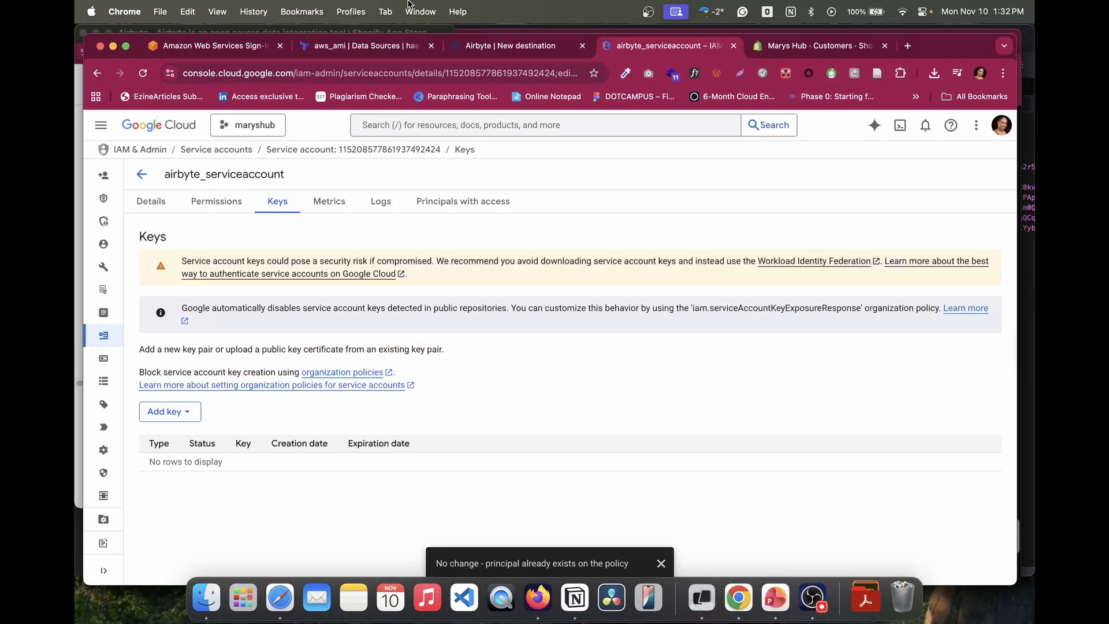
Step: Paste the copied key into the Service Account Key JSON field of Airbyte's BigQuery destination and reveal it for checking
left_click(504, 52)
scroll(373, 483, "down", 1)
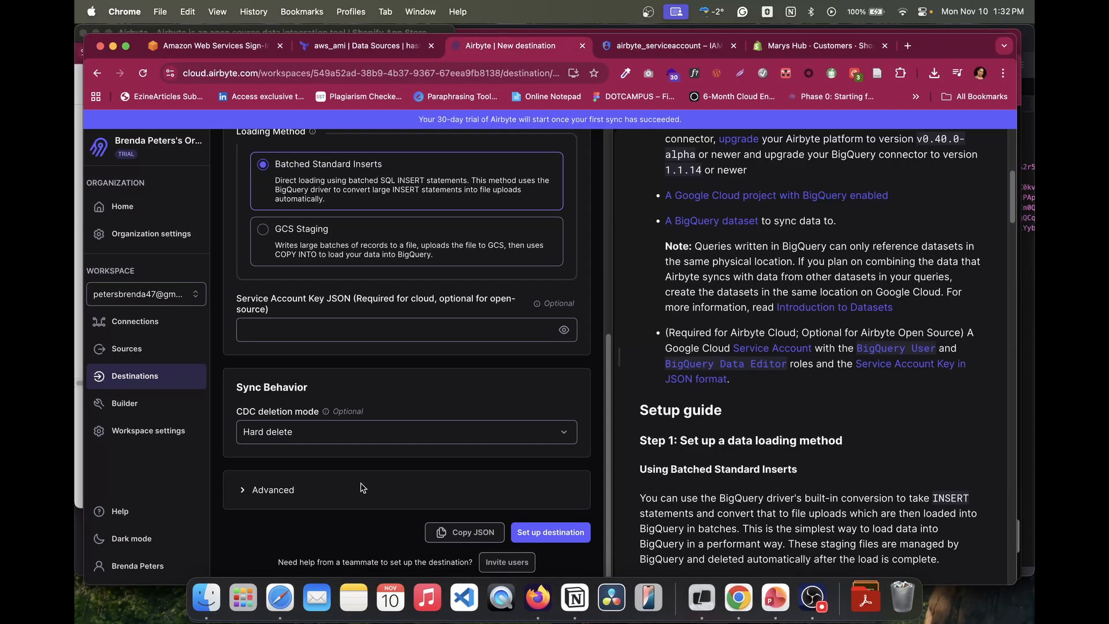
left_click(327, 330)
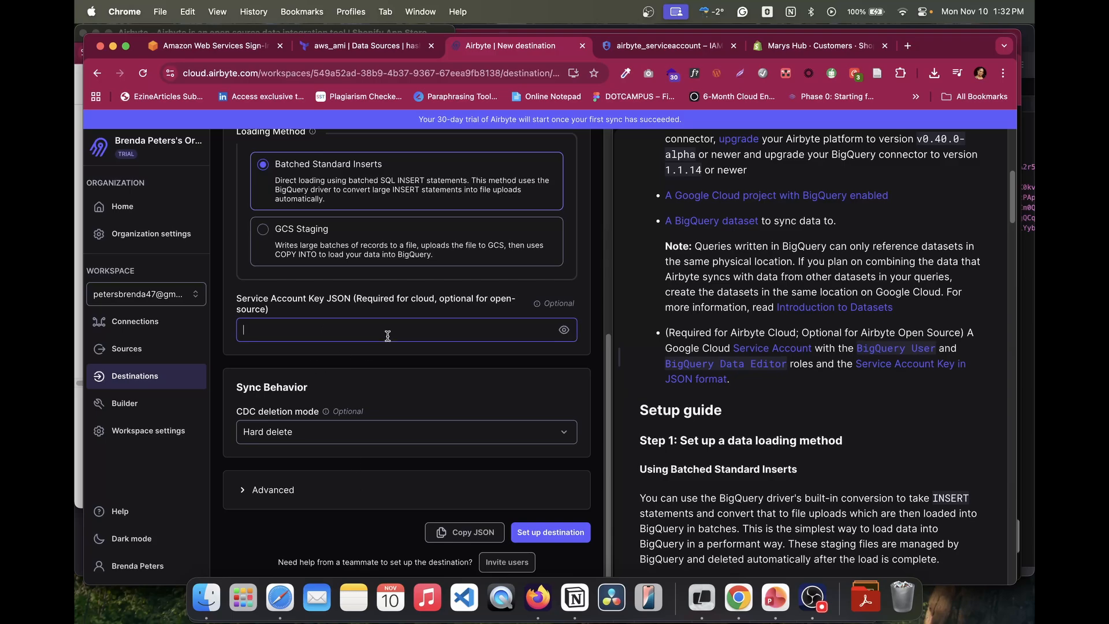
key("super+v")
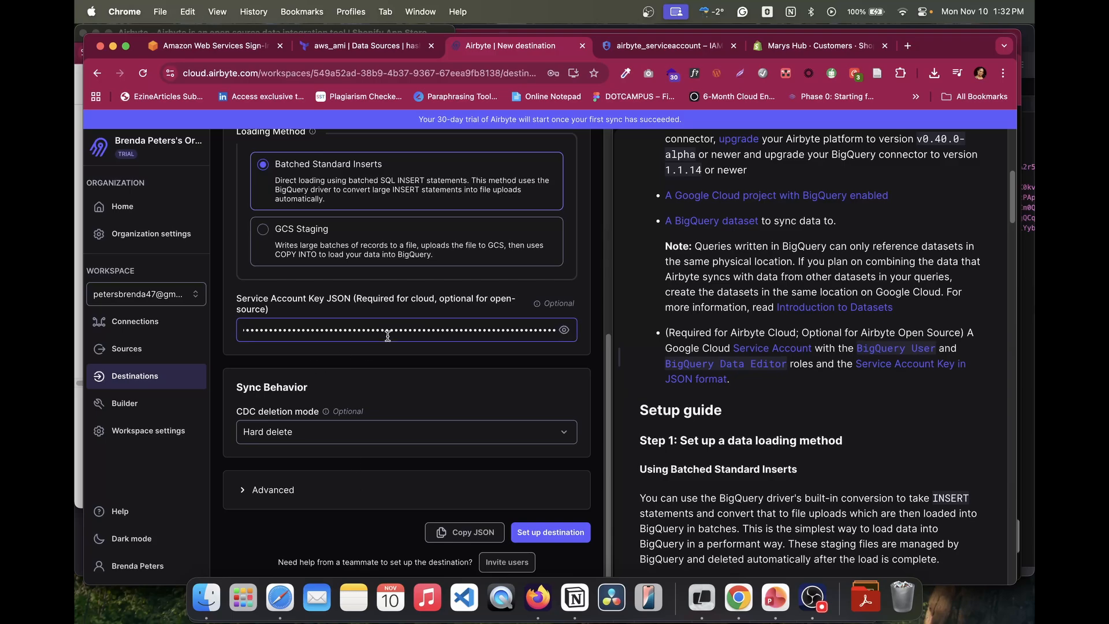
left_click(564, 330)
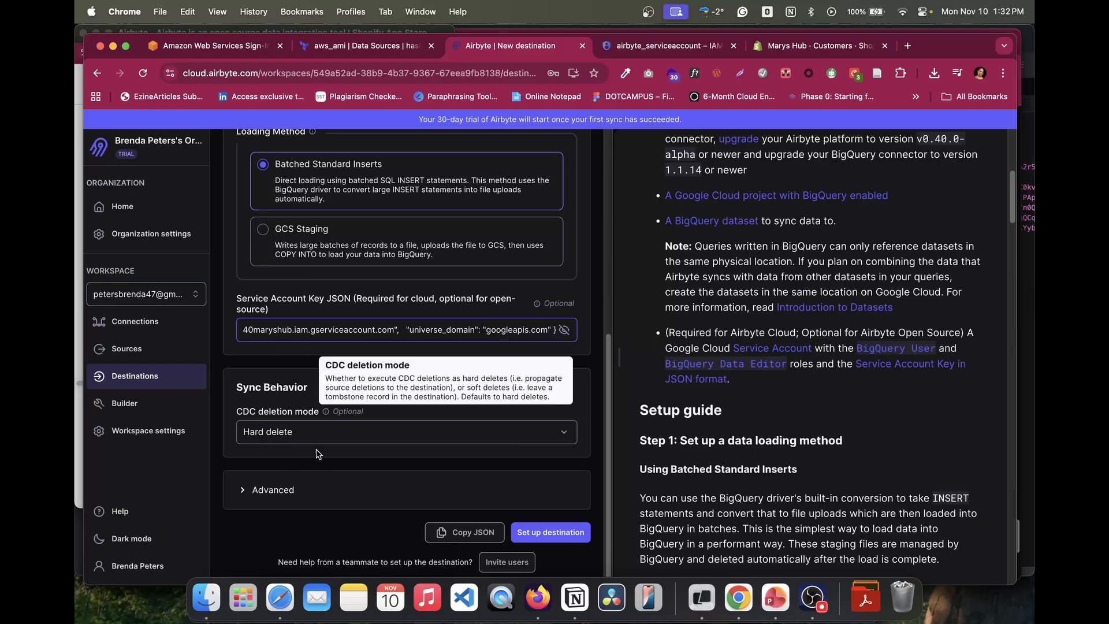
Step: Set up the BigQuery destination and save its credentials in the browser's password manager
left_click(553, 533)
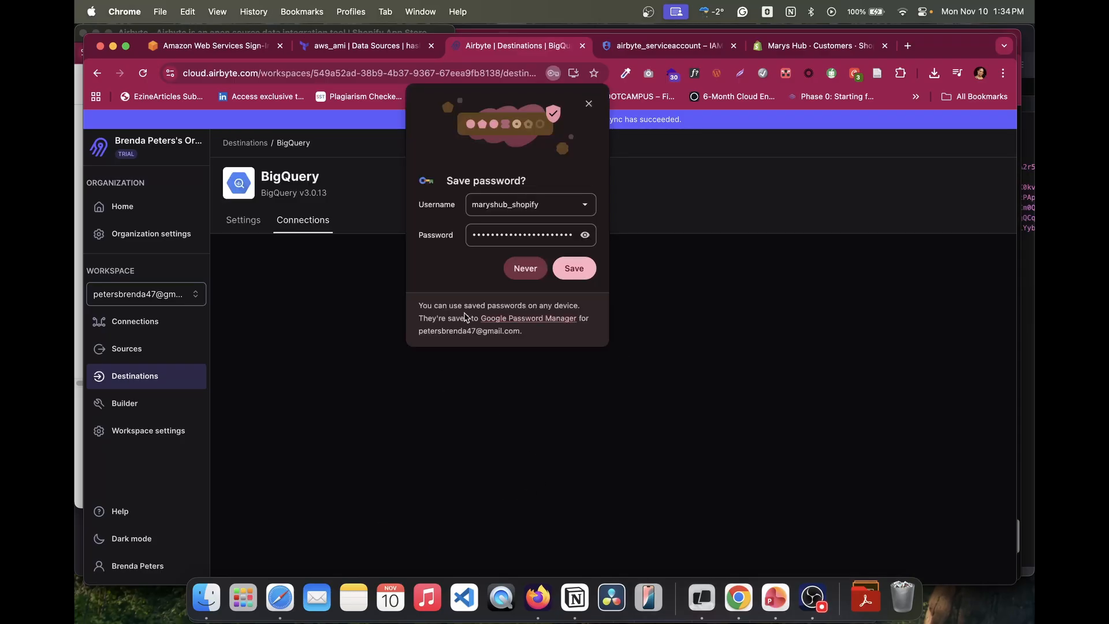
left_click(583, 234)
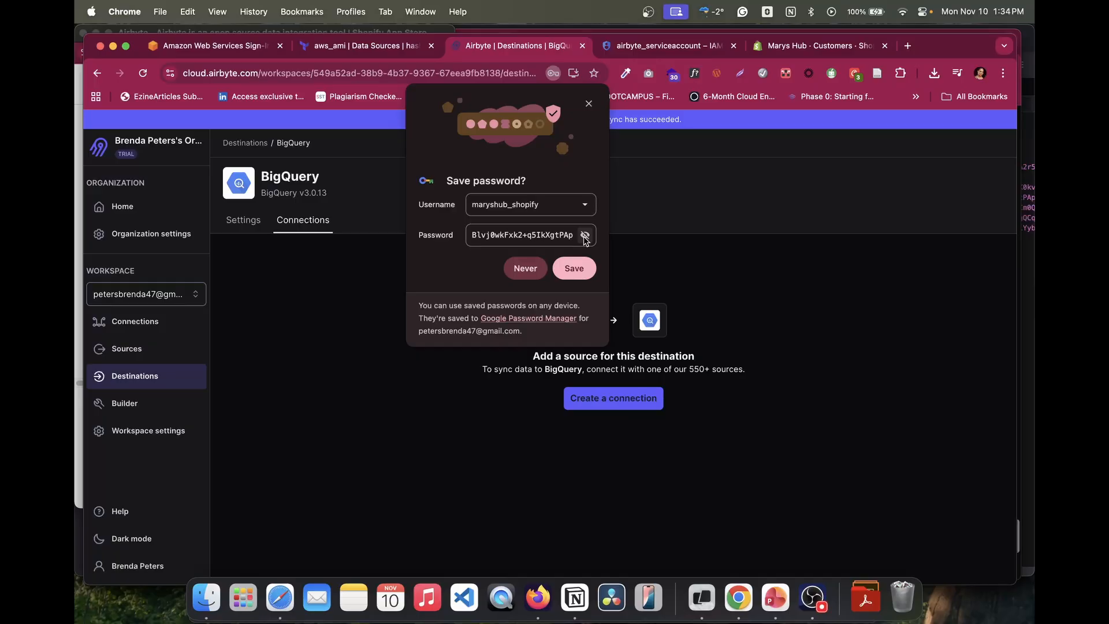
left_click(574, 268)
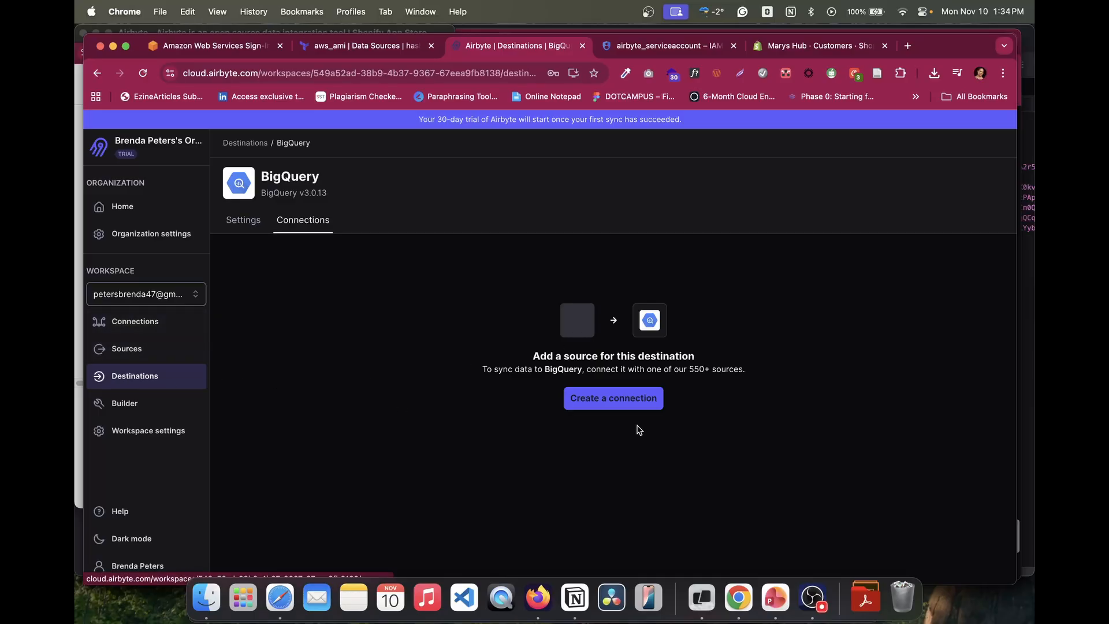
Step: Create a connection to the BigQuery destination using the existing Shopify source
left_click(618, 404)
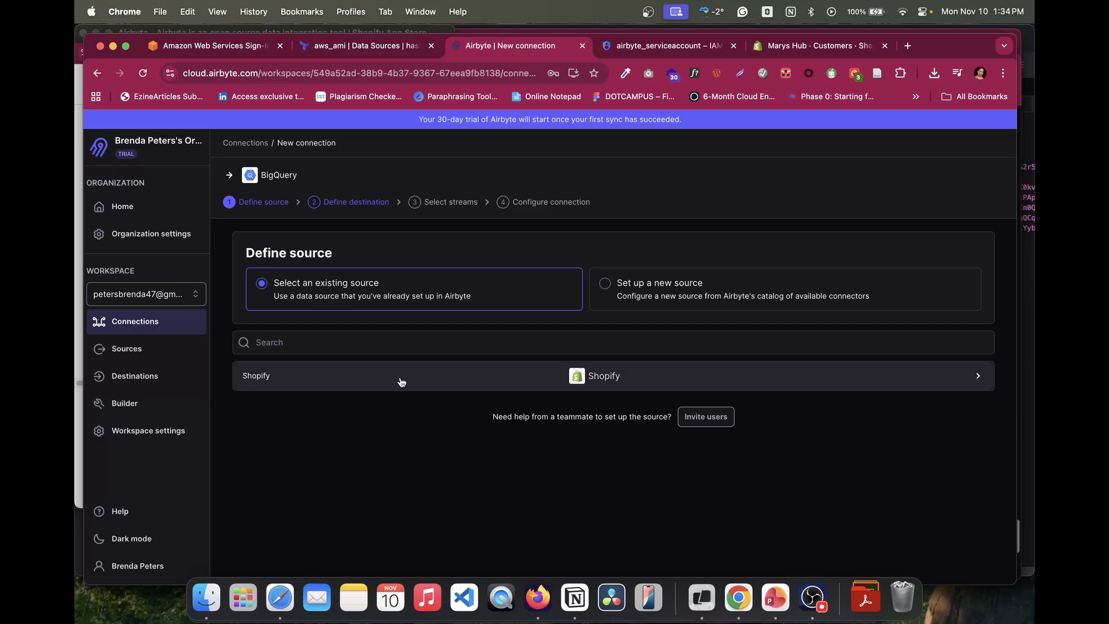
left_click(658, 381)
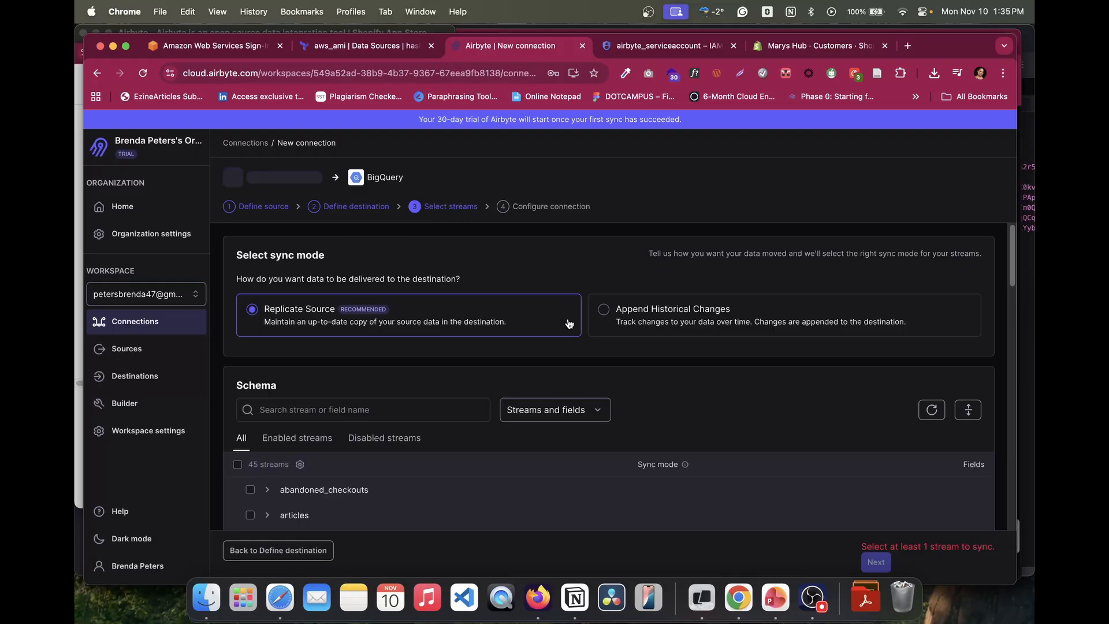
Step: Review the Replicate Source and Append Historical Changes sync modes and the list of available Shopify streams
scroll(558, 317, "down", 1)
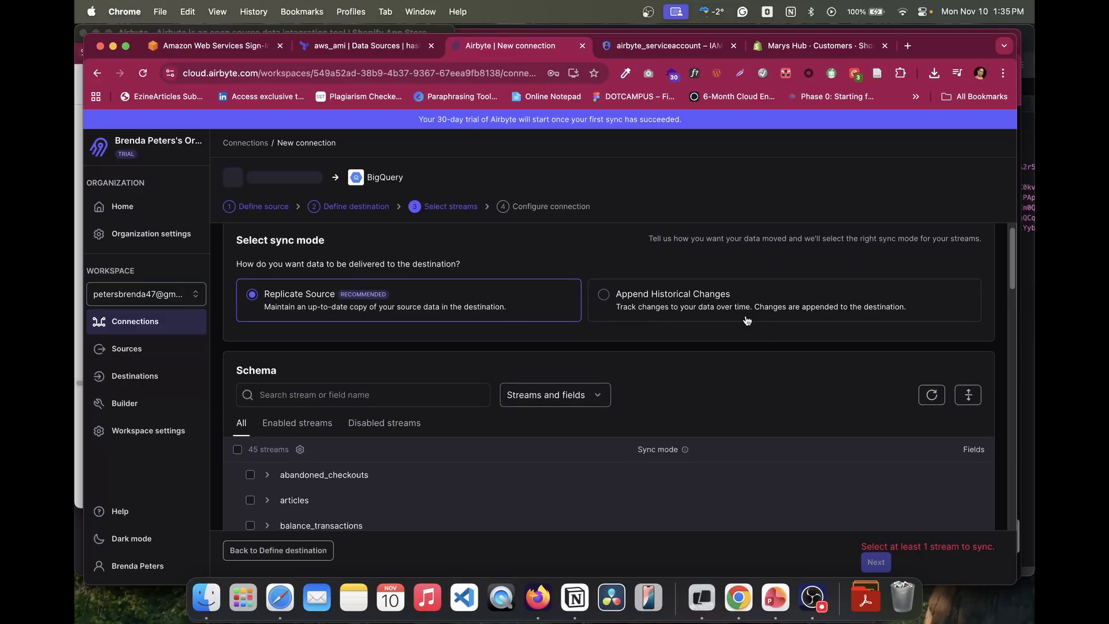
scroll(693, 298, "down", 1)
scroll(721, 303, "down", 1)
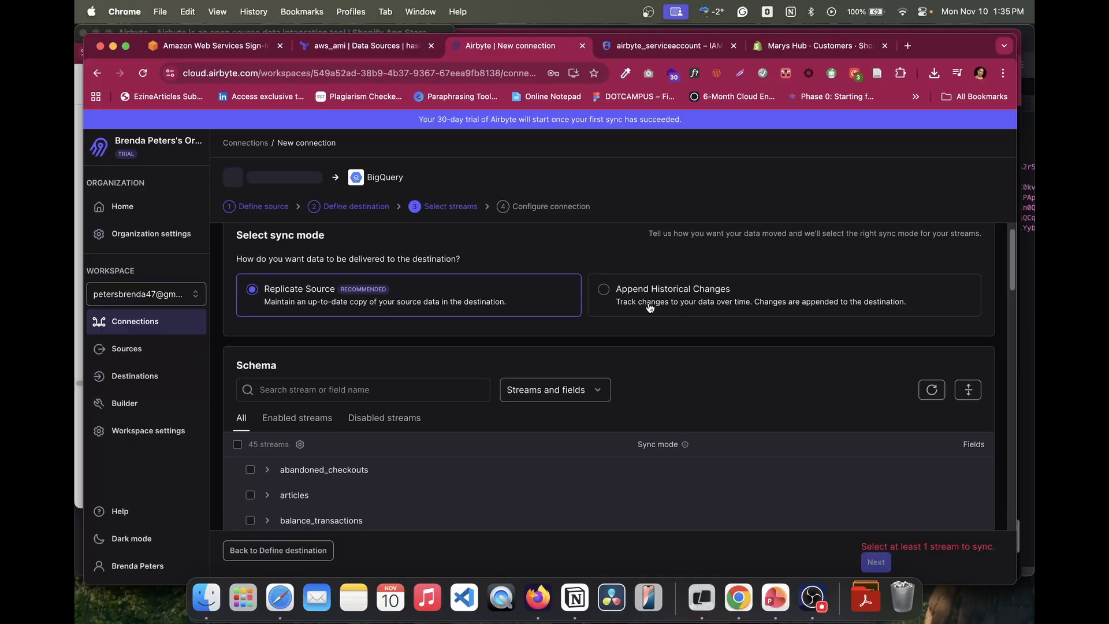
scroll(808, 310, "down", 2)
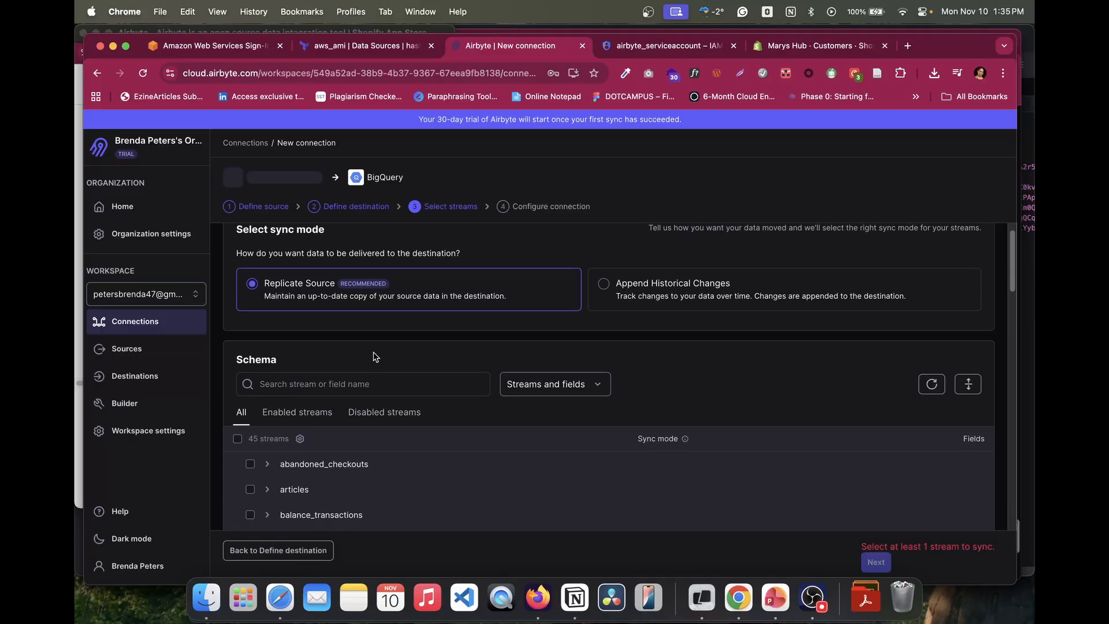
scroll(386, 311, "down", 4)
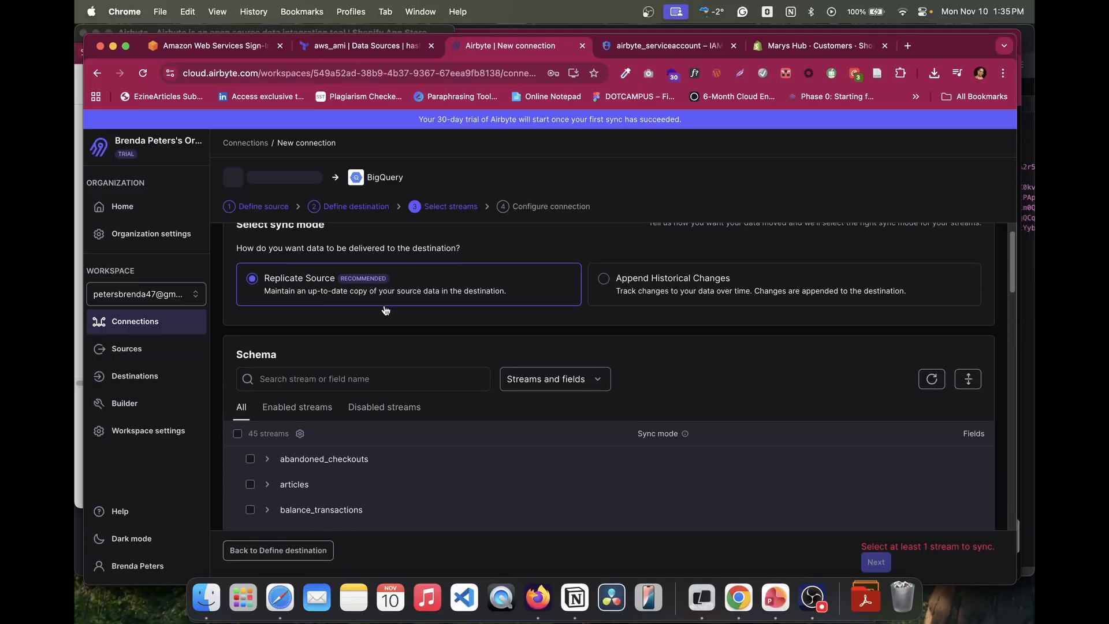
scroll(386, 311, "down", 3)
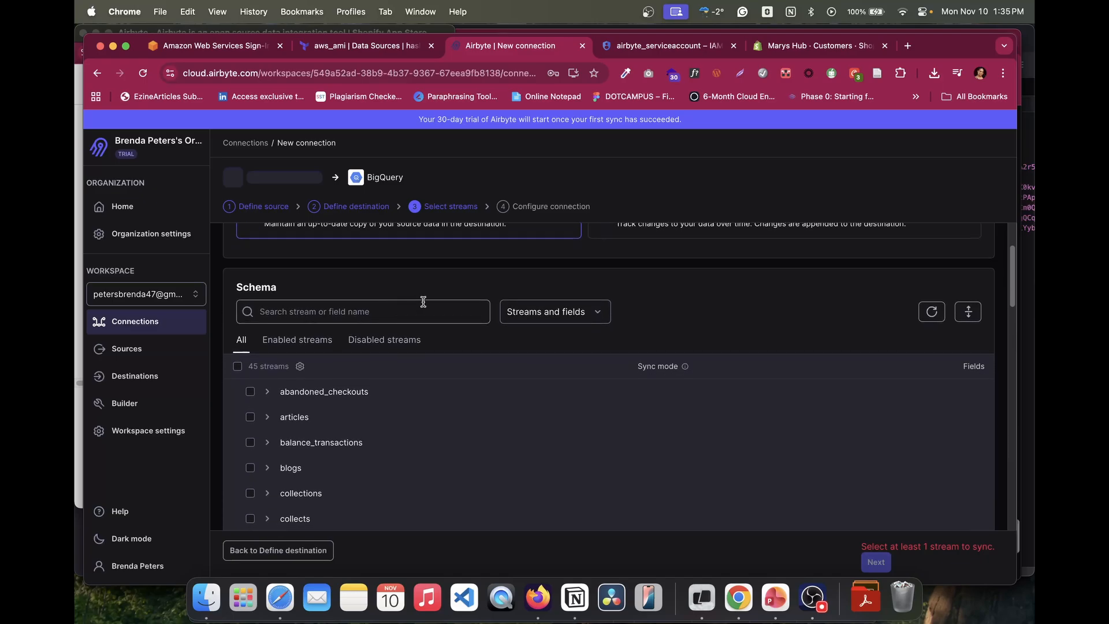
scroll(410, 434, "down", 4)
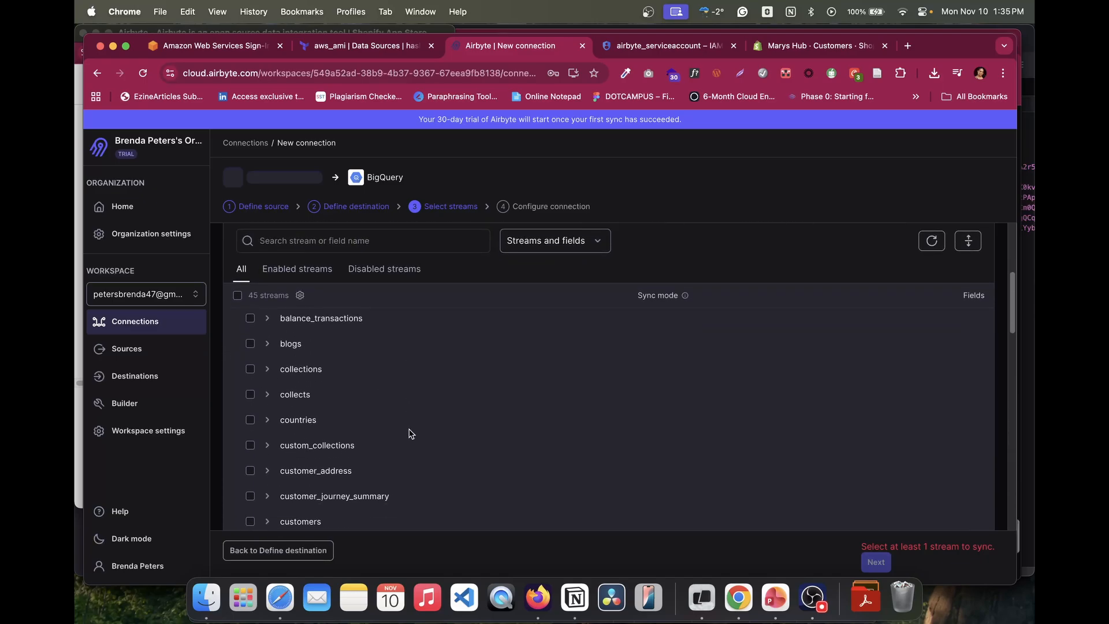
scroll(411, 433, "up", 6)
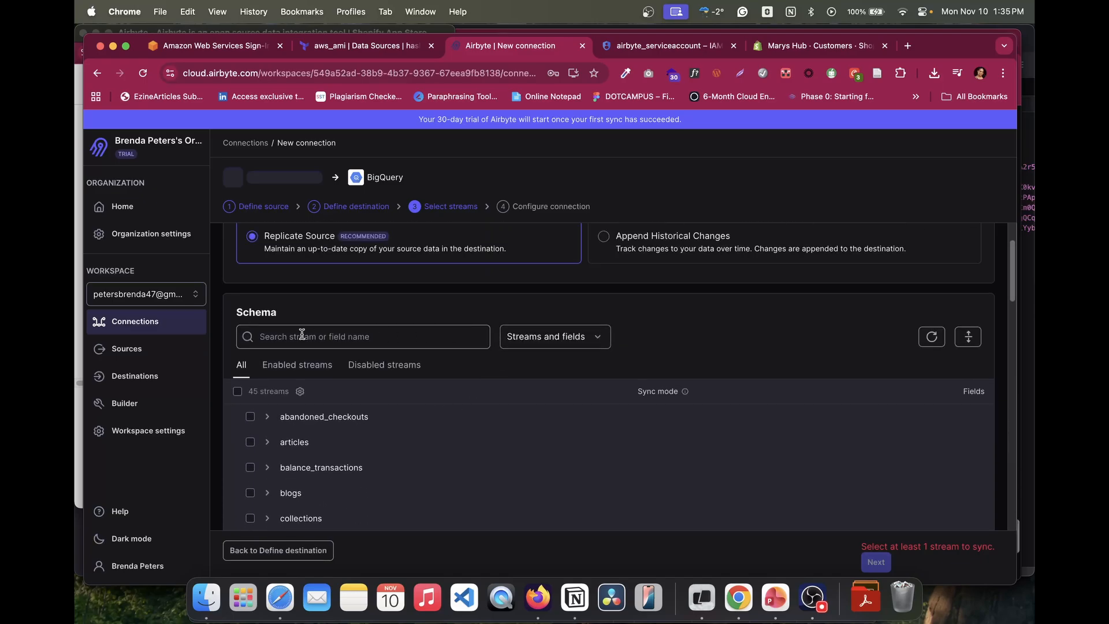
scroll(396, 415, "down", 2)
scroll(394, 414, "down", 2)
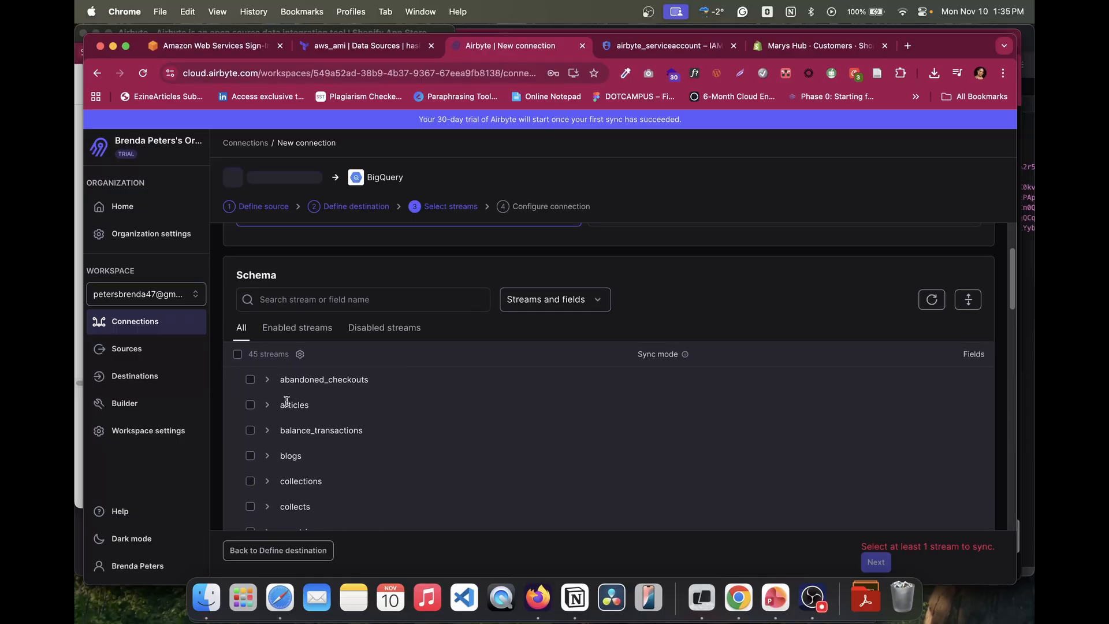
scroll(295, 399, "down", 1)
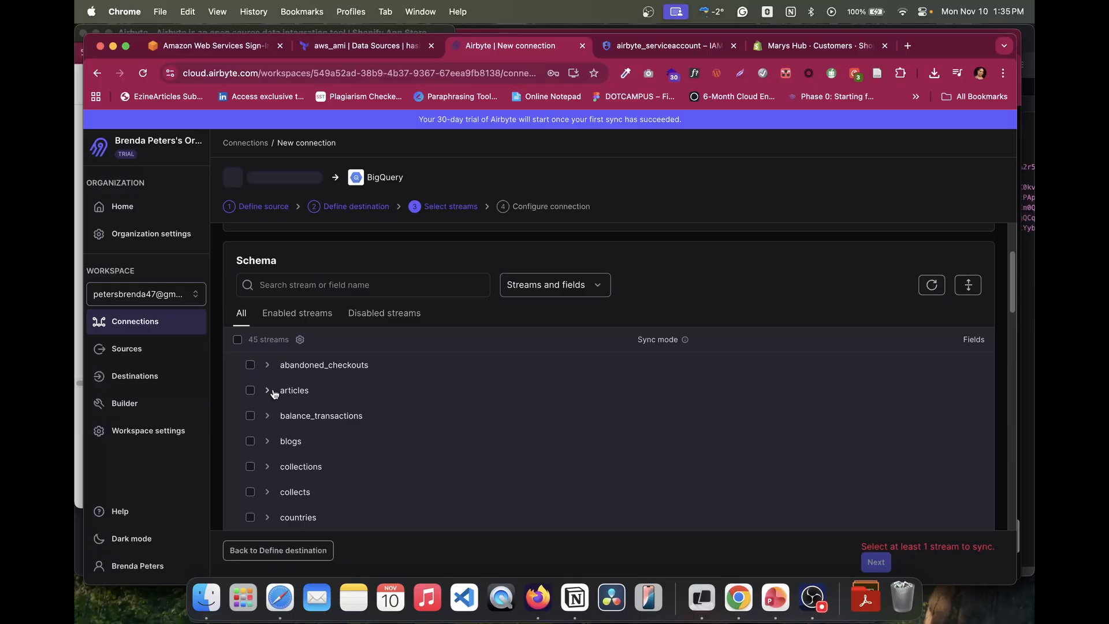
scroll(275, 393, "down", 6)
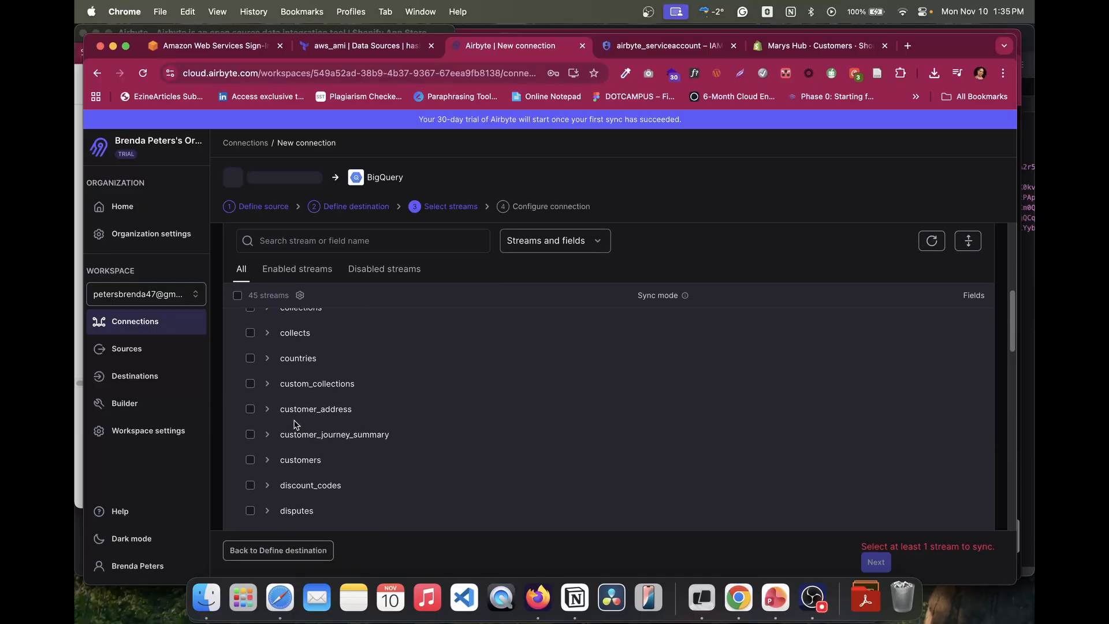
scroll(296, 426, "down", 10)
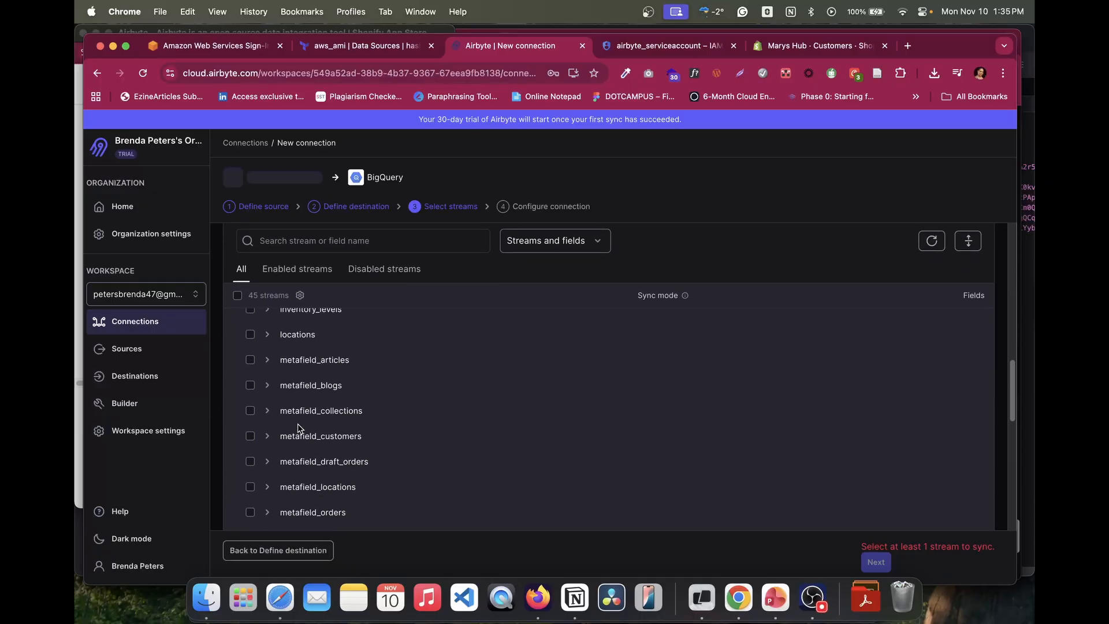
scroll(297, 422, "up", 15)
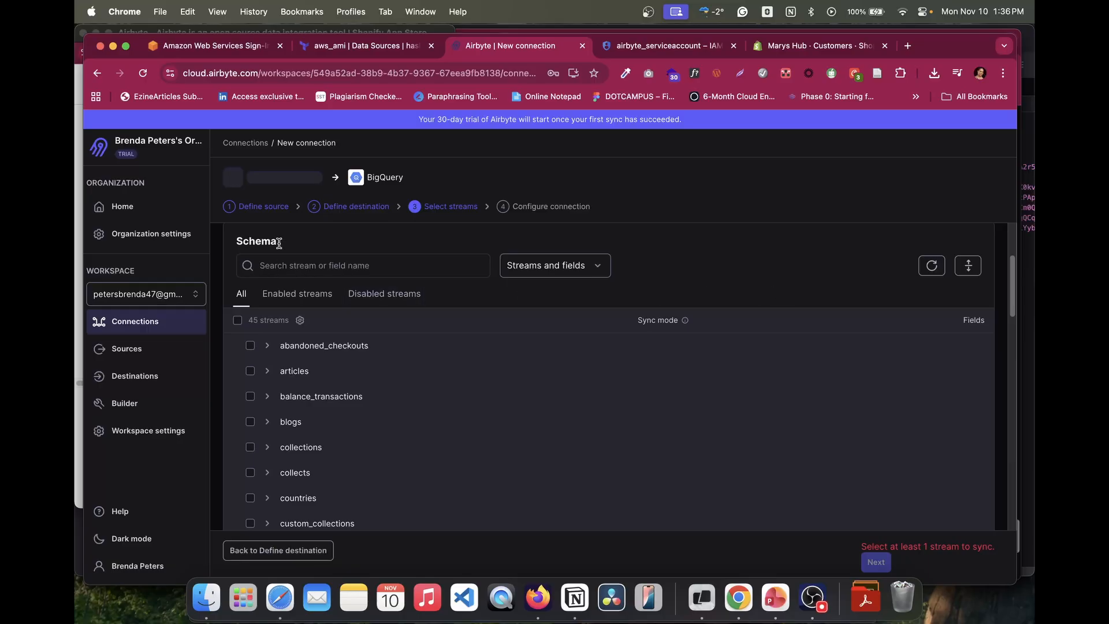
Step: Enable all Shopify streams for syncing and expand the fields of the abandoned_checkouts stream
scroll(311, 416, "down", 2)
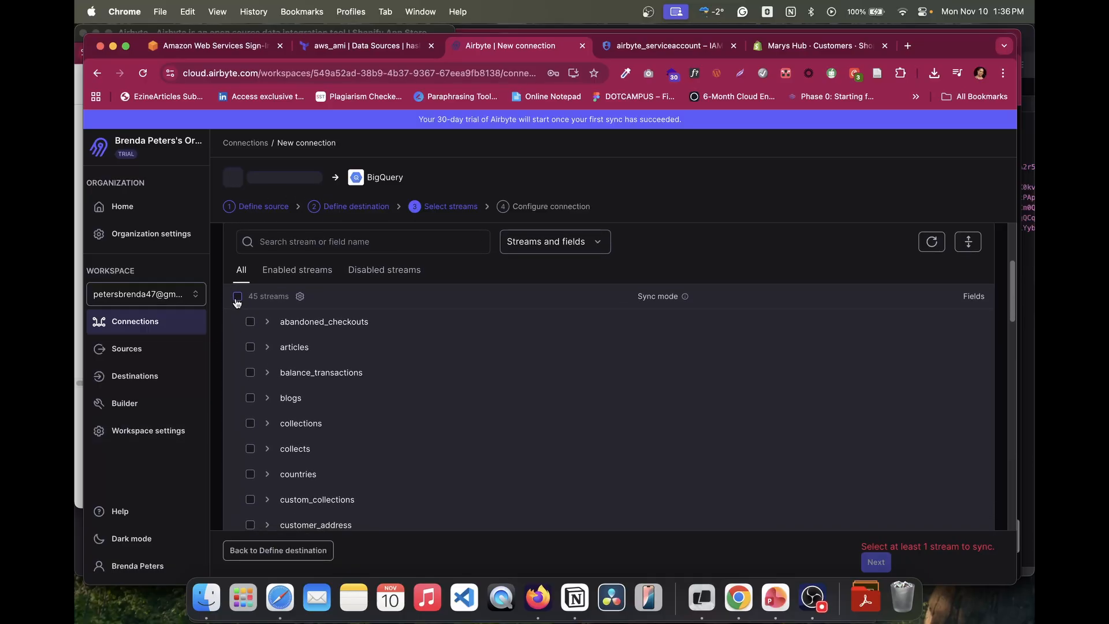
left_click(238, 297)
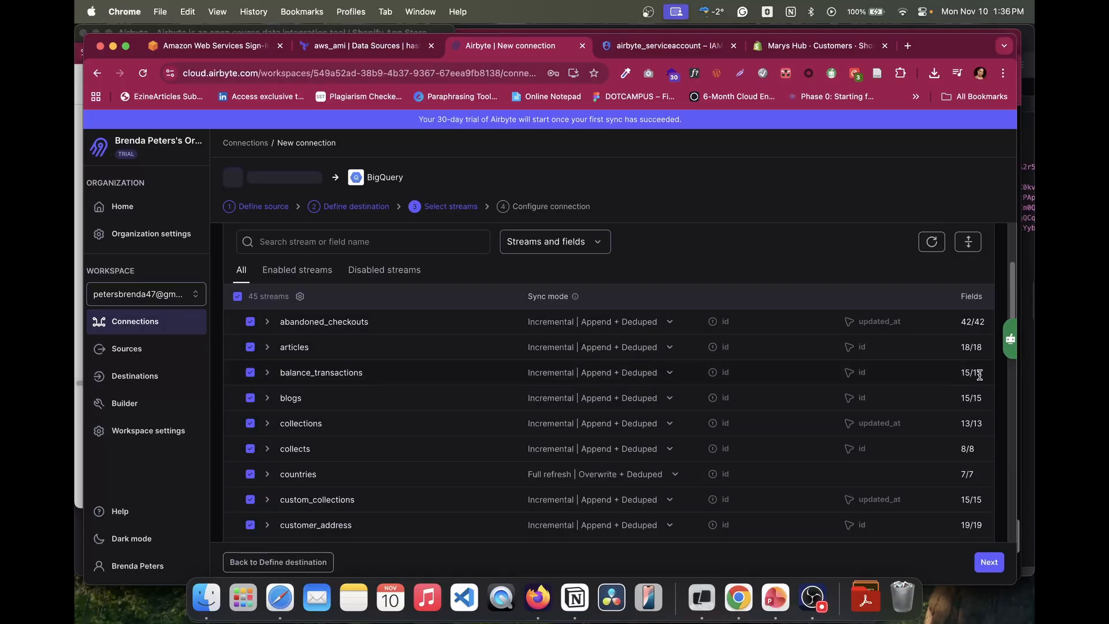
scroll(972, 349, "down", 2)
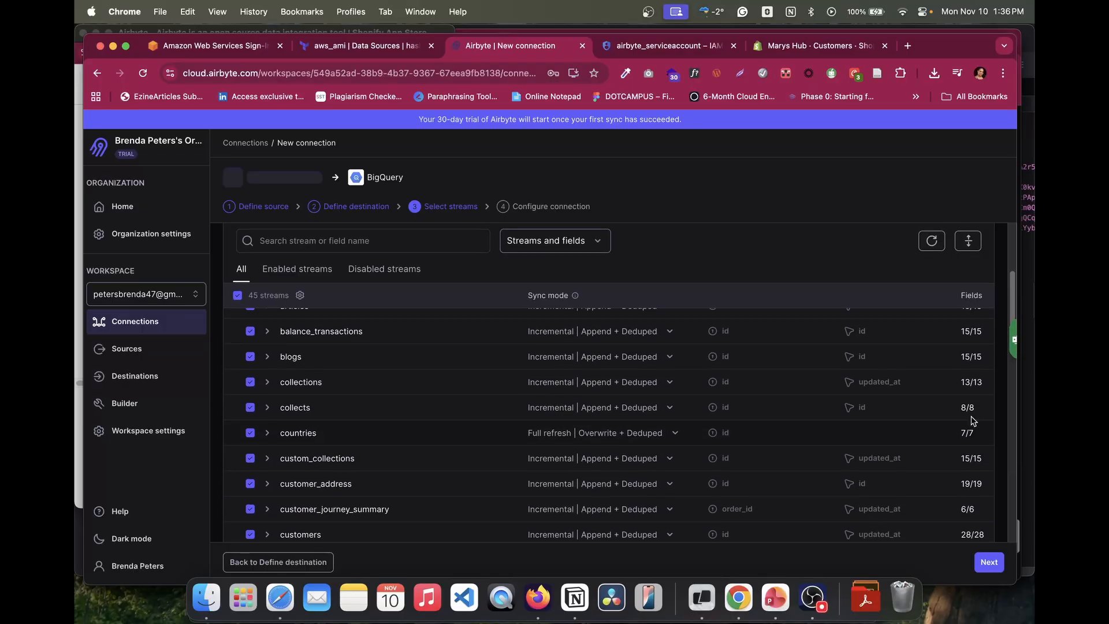
scroll(768, 439, "up", 3)
left_click(267, 344)
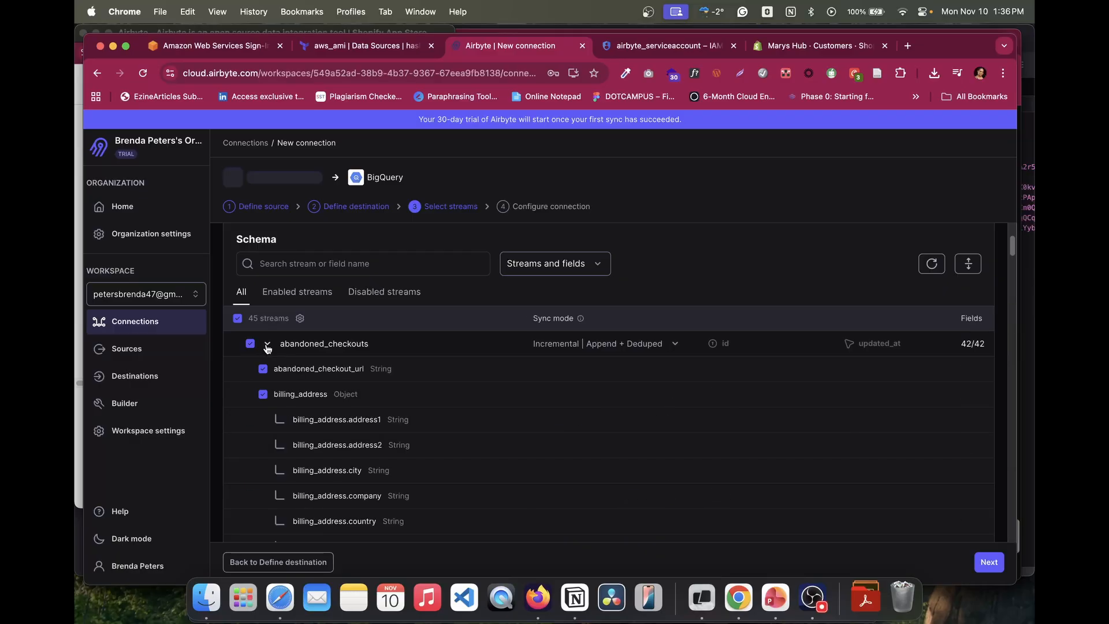
Step: Review the abandoned_checkouts fields and the remaining Shopify streams, and proceed with all streams selected to the connection configuration
scroll(388, 448, "down", 5)
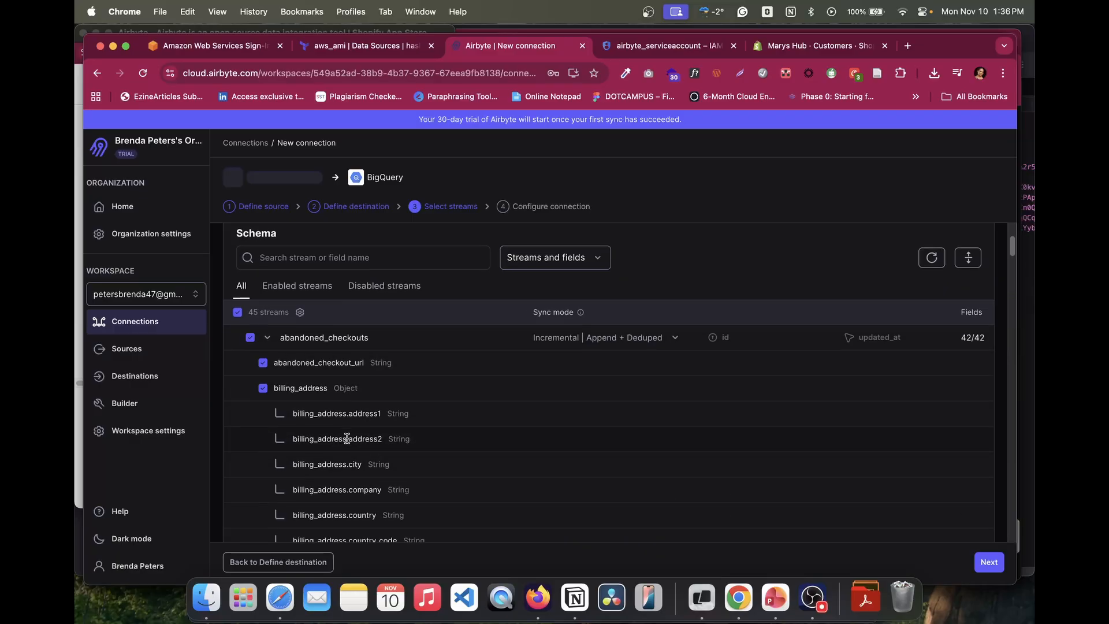
scroll(347, 443, "down", 8)
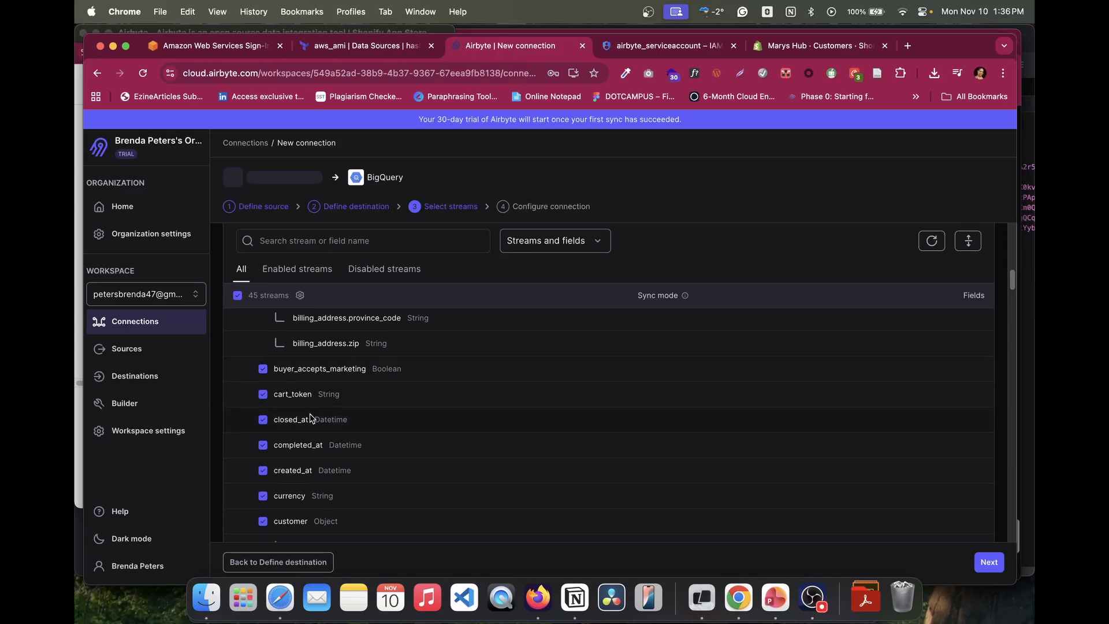
scroll(288, 415, "up", 12)
scroll(310, 416, "down", 15)
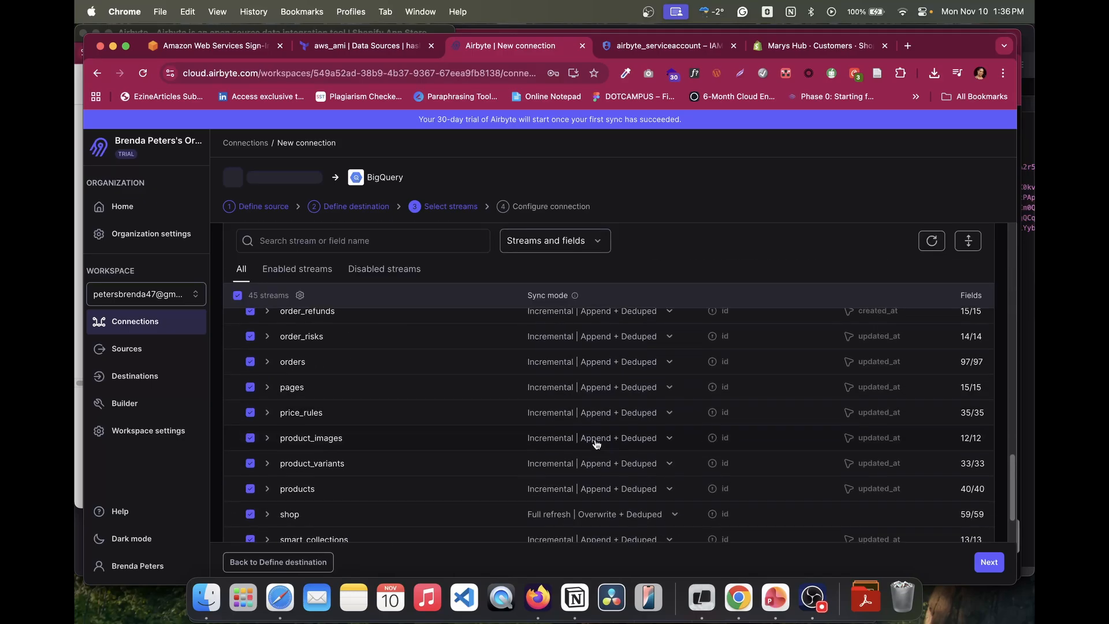
left_click(988, 563)
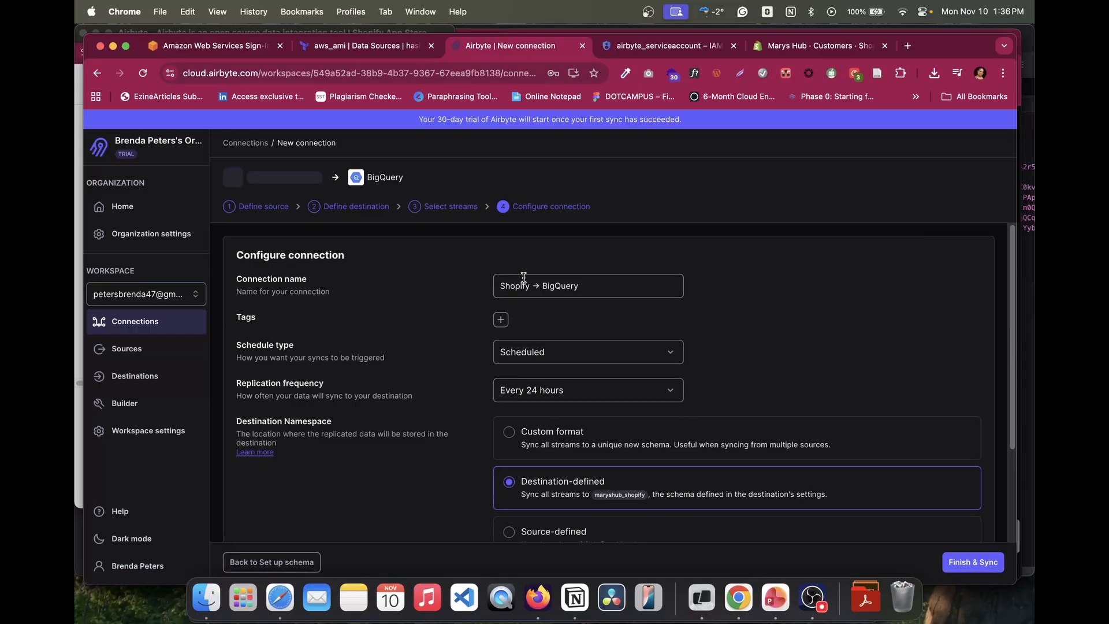
Step: Finish the Shopify → BigQuery connection with a scheduled sync every 24 hours and the destination-defined namespace, and start syncing
scroll(563, 379, "down", 2)
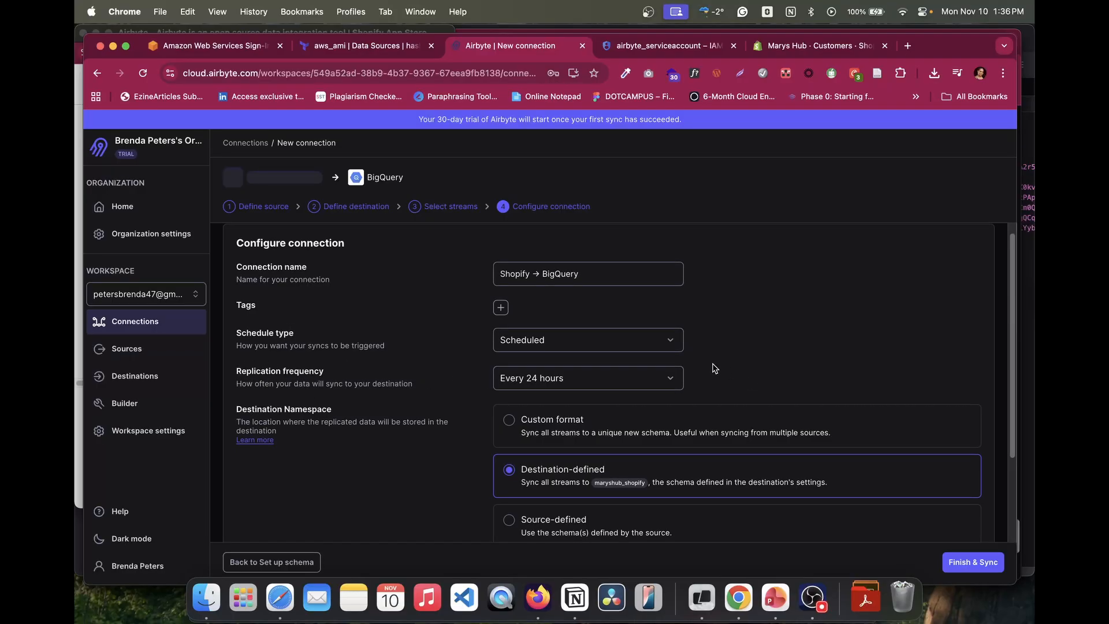
left_click(670, 379)
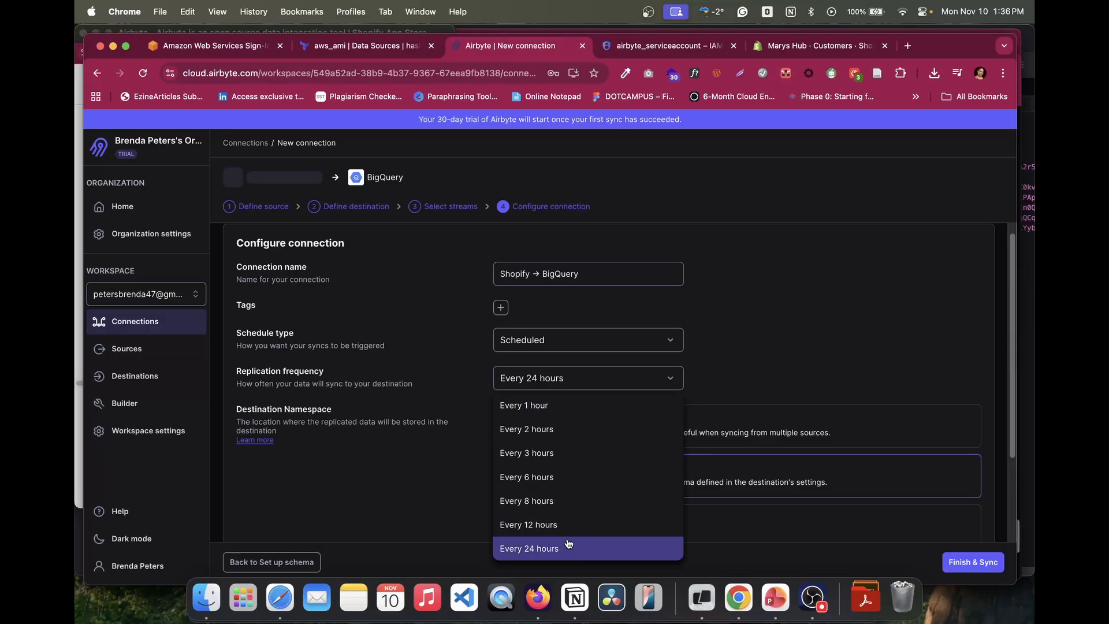
left_click(734, 375)
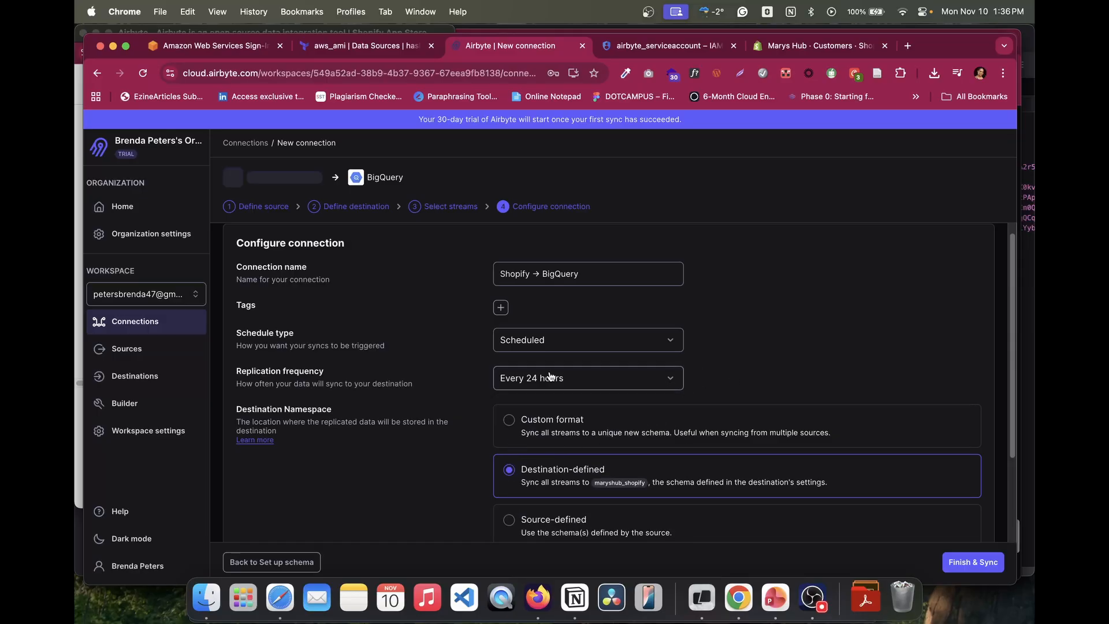
scroll(402, 393, "down", 3)
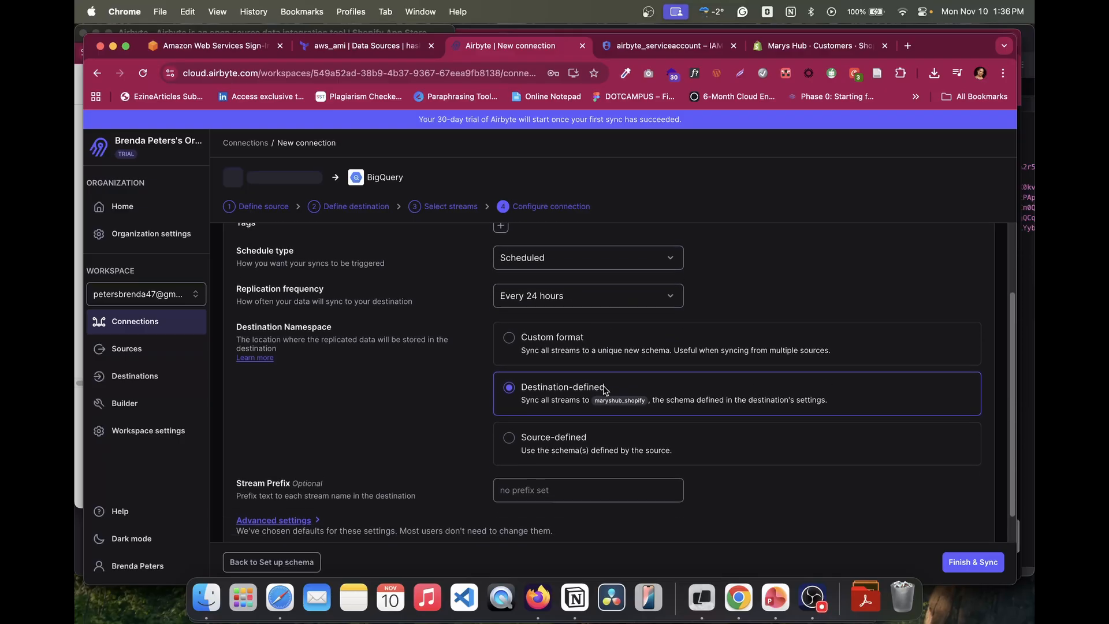
scroll(375, 437, "down", 1)
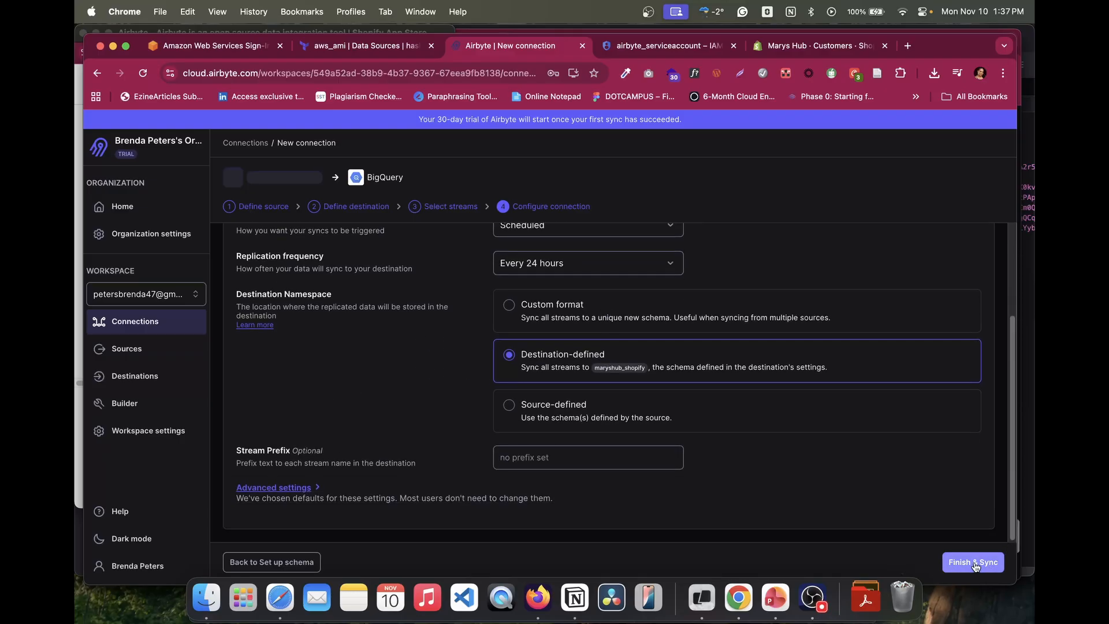
left_click(975, 564)
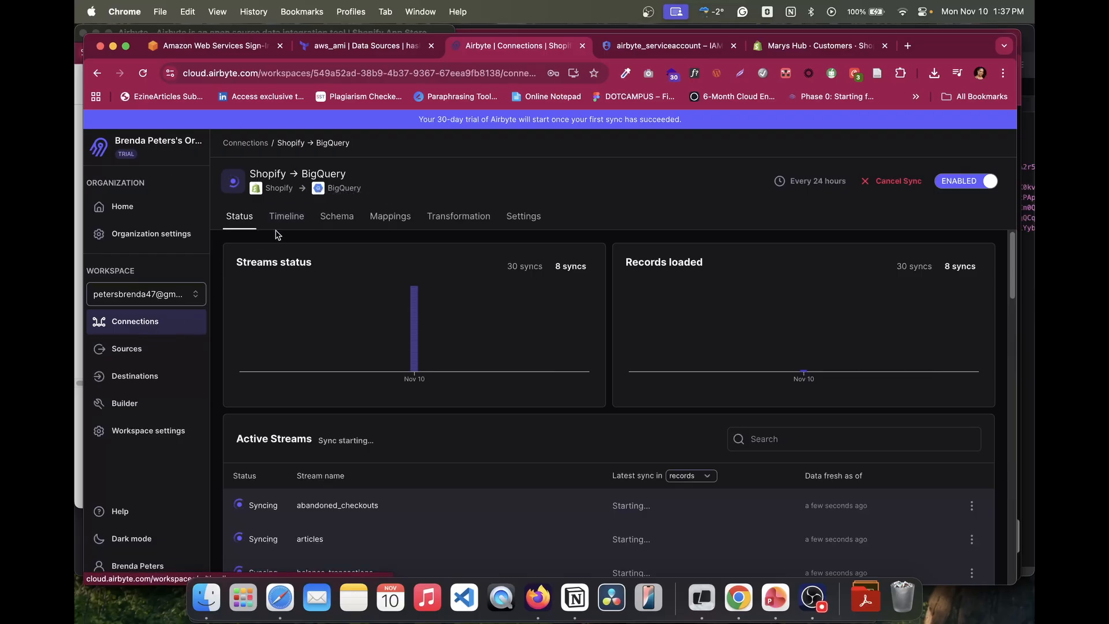
Step: Examine the connection's status charts and the sync status of each active Shopify stream
scroll(384, 353, "down", 1)
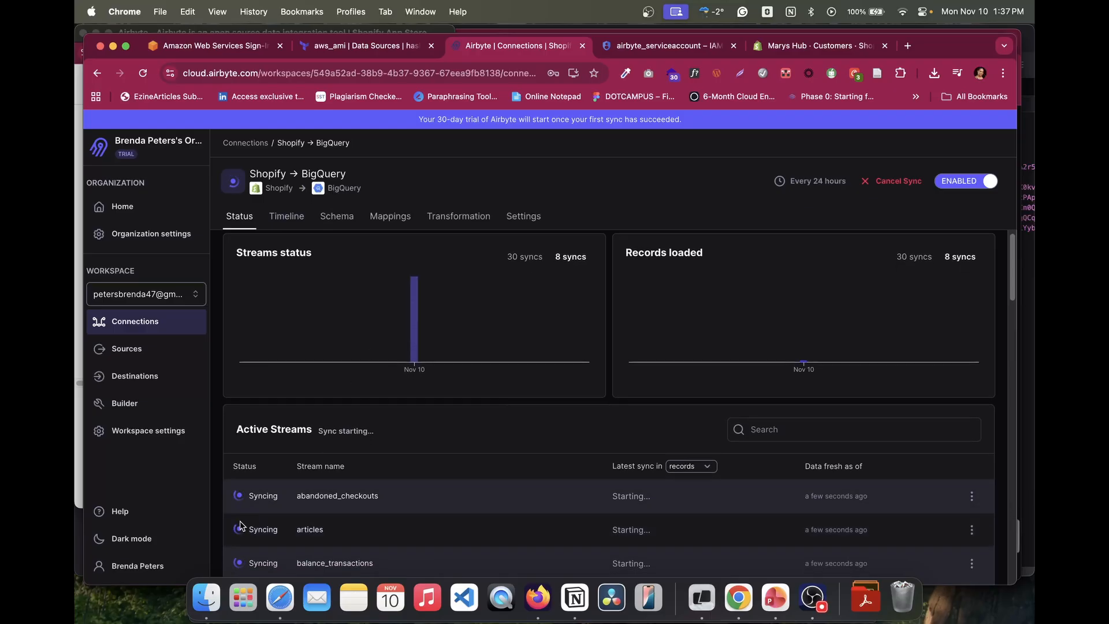
mouse_move(284, 330)
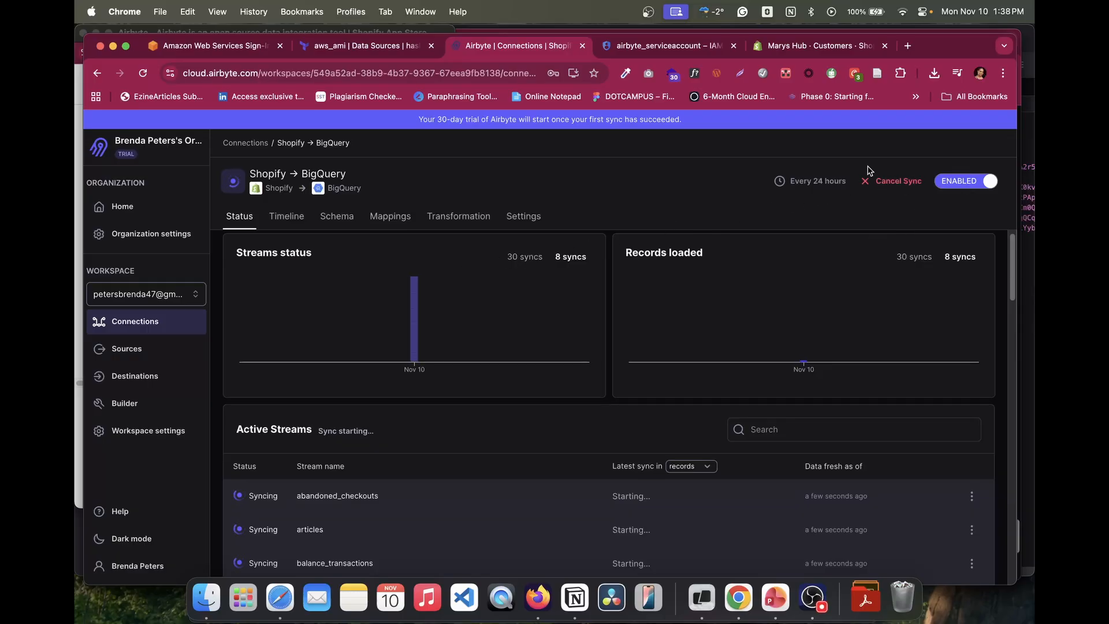
scroll(639, 329, "down", 1)
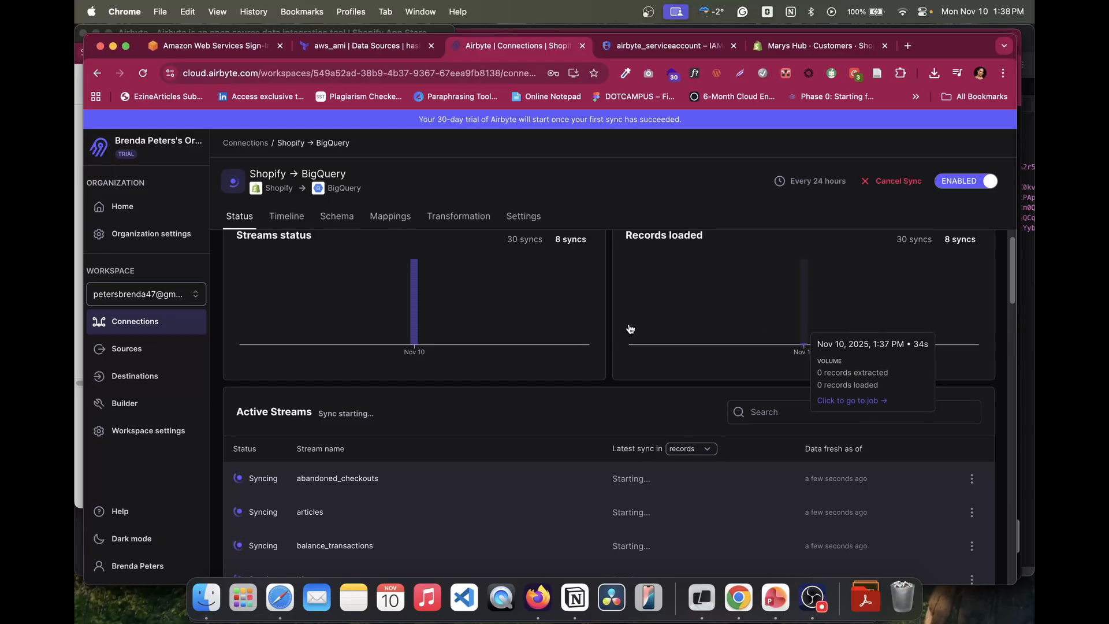
scroll(629, 329, "down", 8)
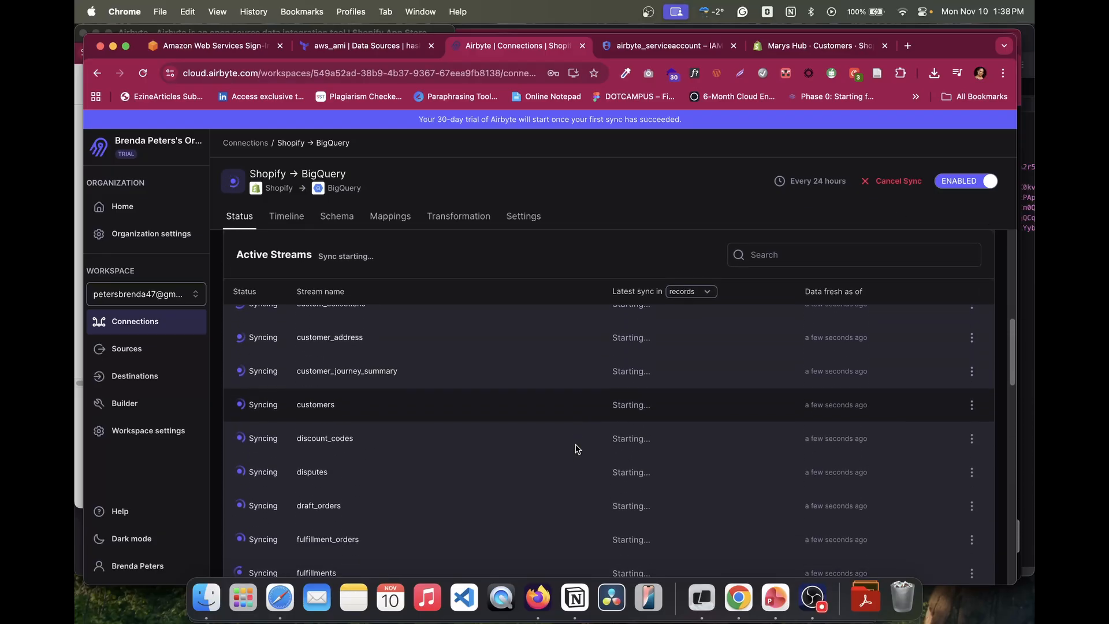
scroll(576, 449, "down", 5)
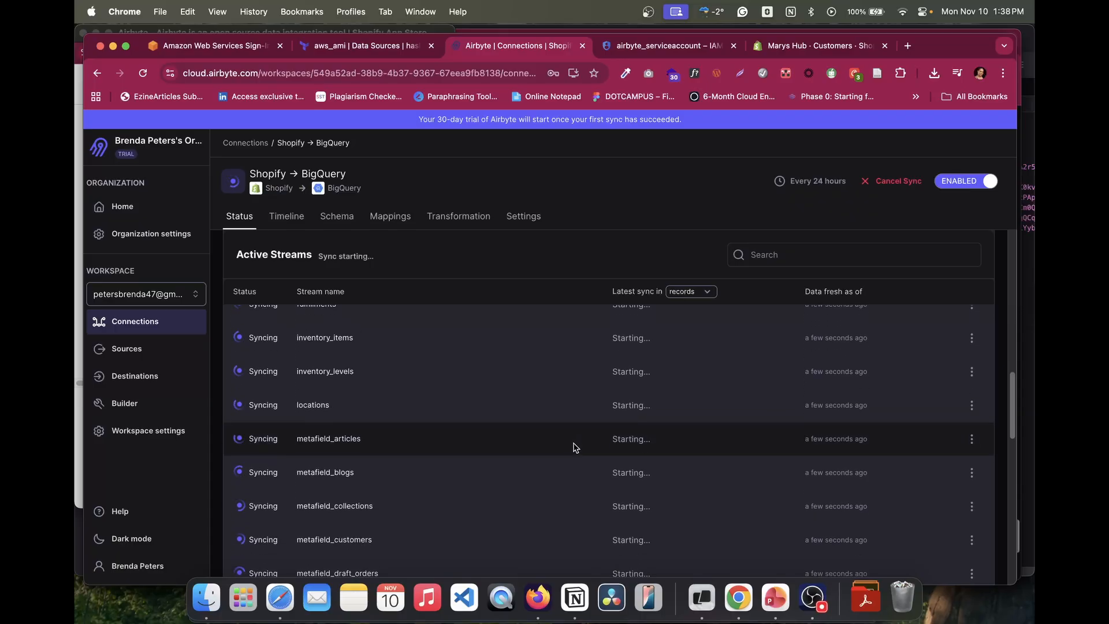
scroll(576, 447, "down", 10)
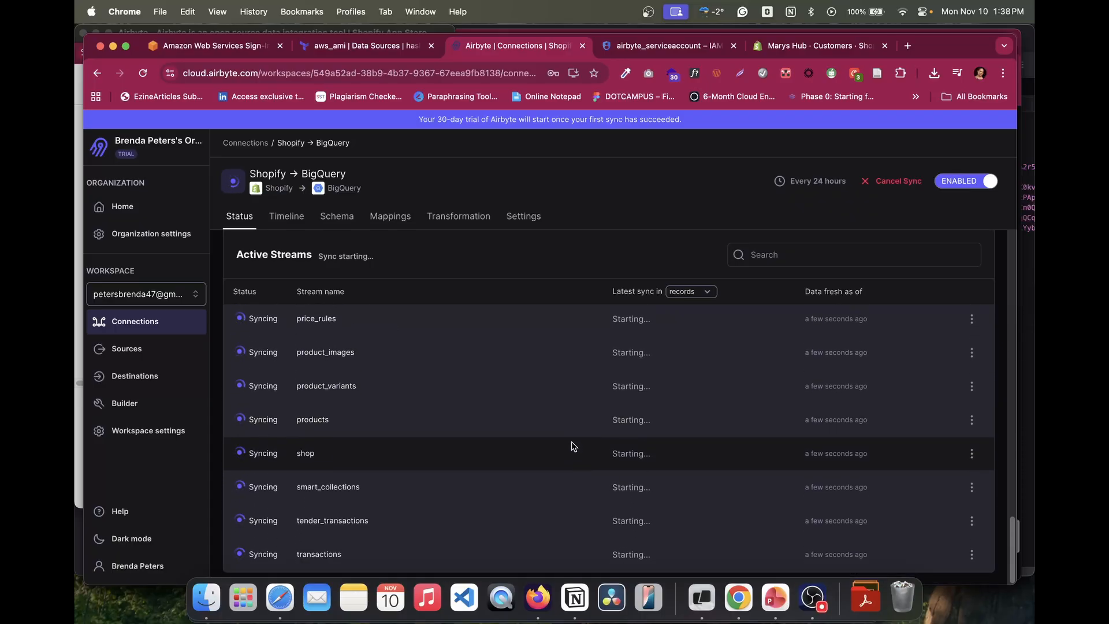
scroll(573, 446, "up", 15)
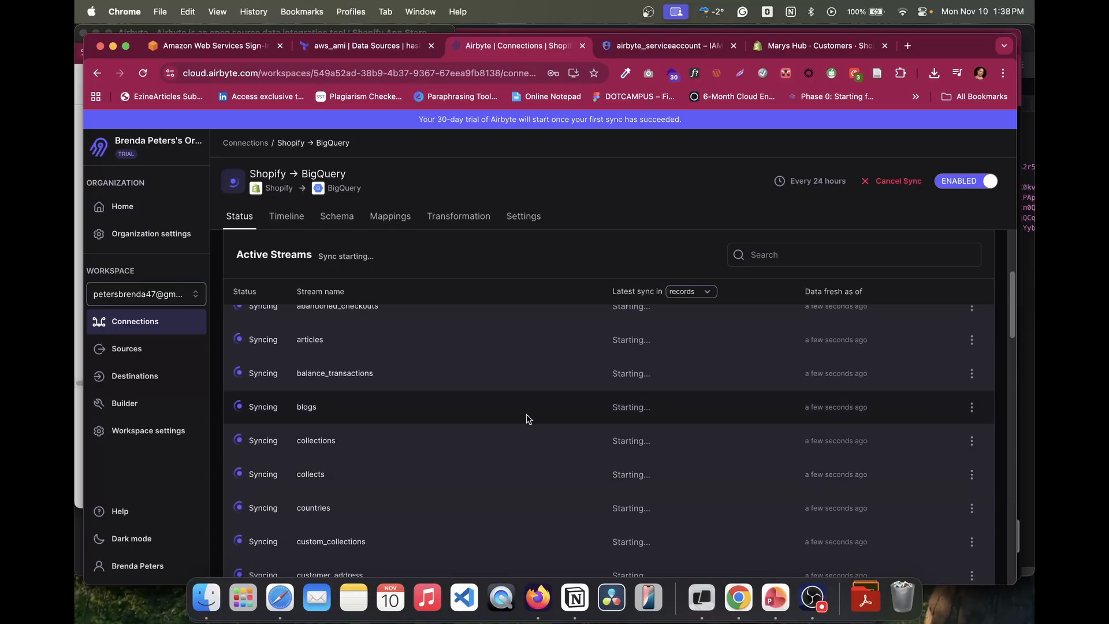
scroll(526, 419, "up", 3)
scroll(525, 421, "down", 3)
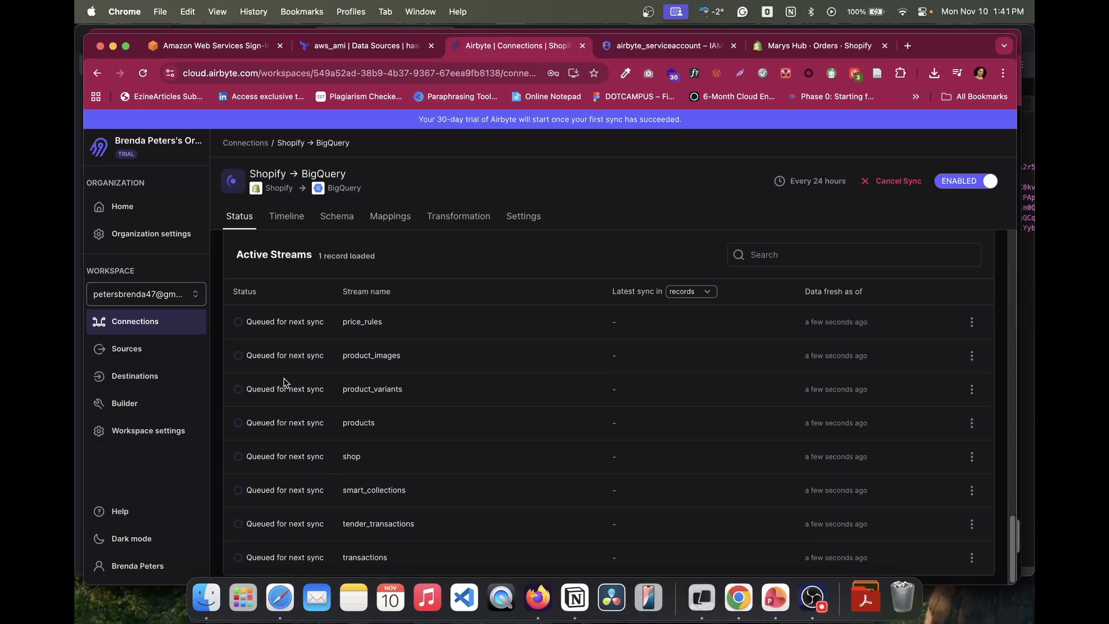
Step: Recheck the queued streams and inspect the extracted and loaded record volume of the running sync
scroll(294, 385, "up", 8)
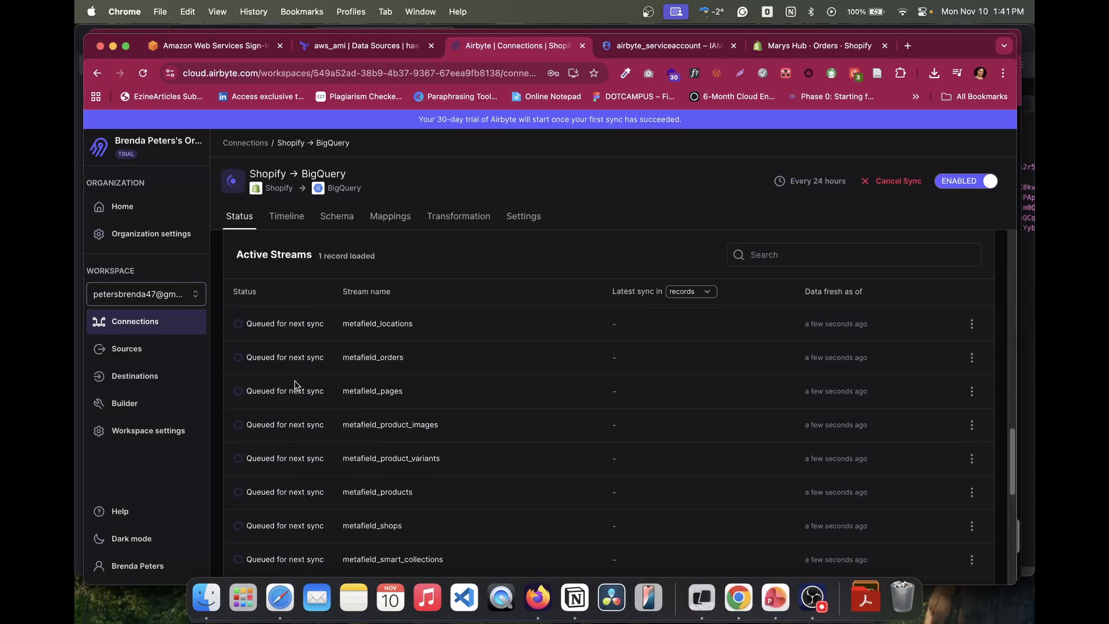
scroll(294, 385, "up", 15)
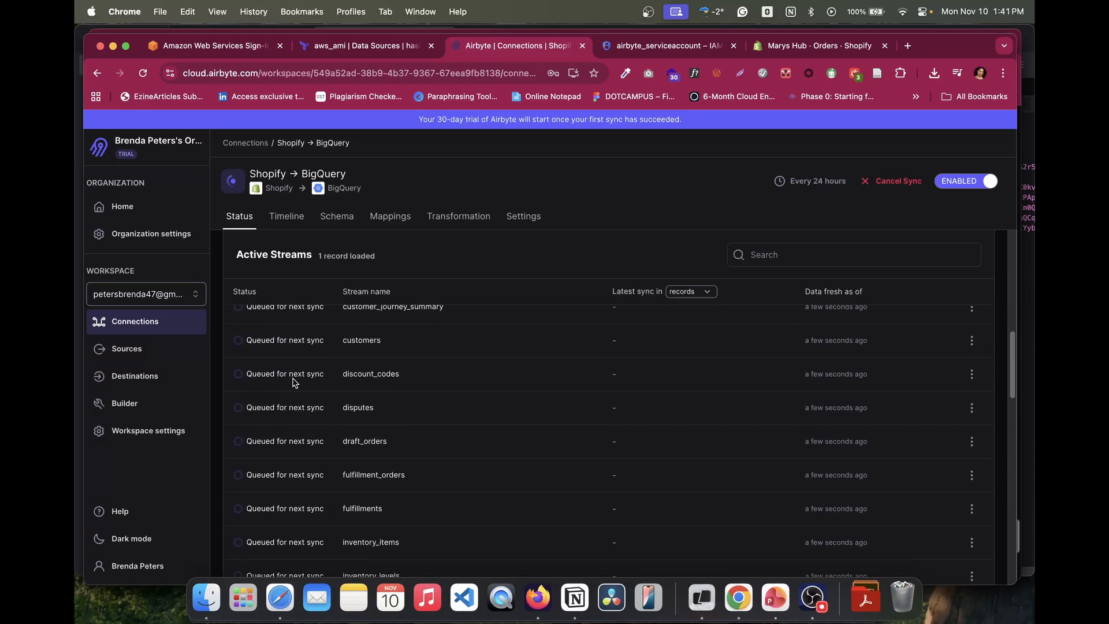
mouse_move(805, 372)
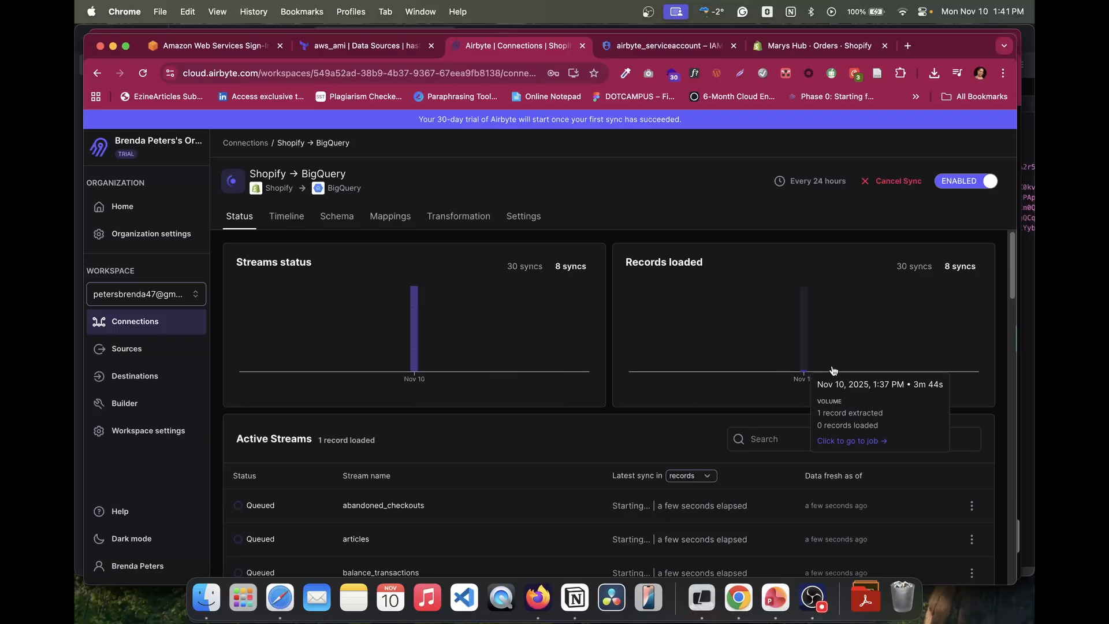
scroll(677, 375, "down", 3)
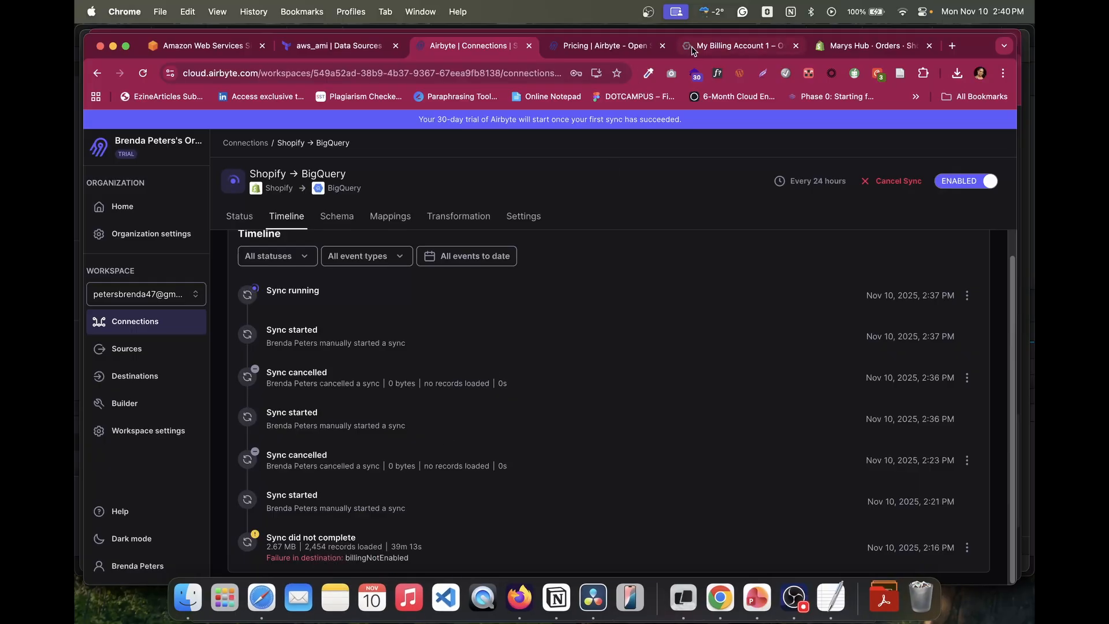
Step: Switch to the Google Cloud billing overview and view the paid account details of the billing account
left_click(731, 47)
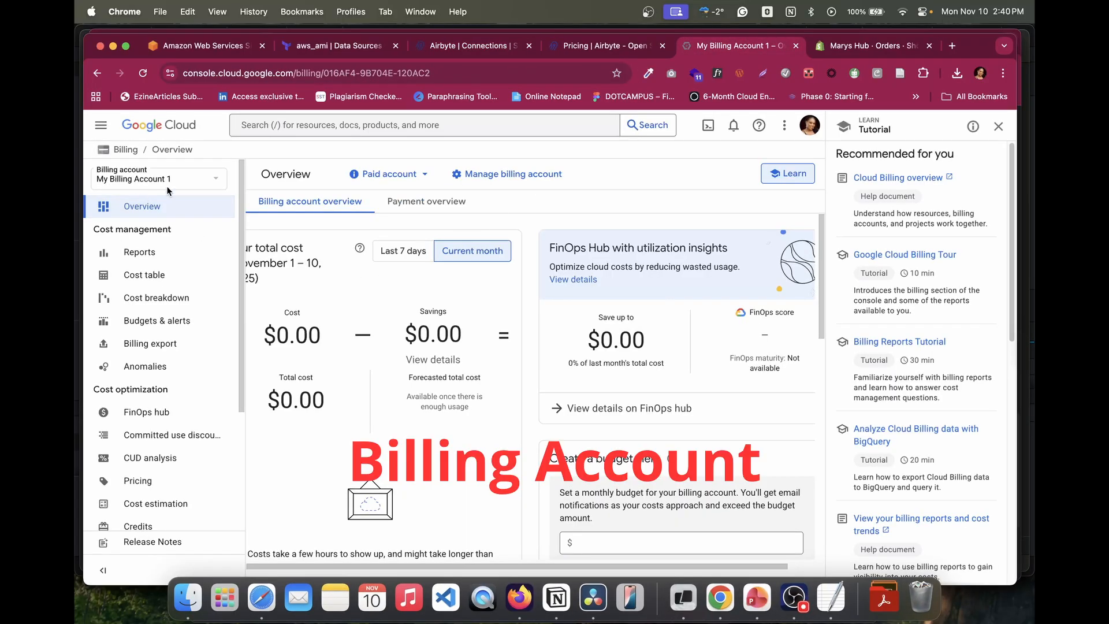
scroll(248, 300, "down", 2)
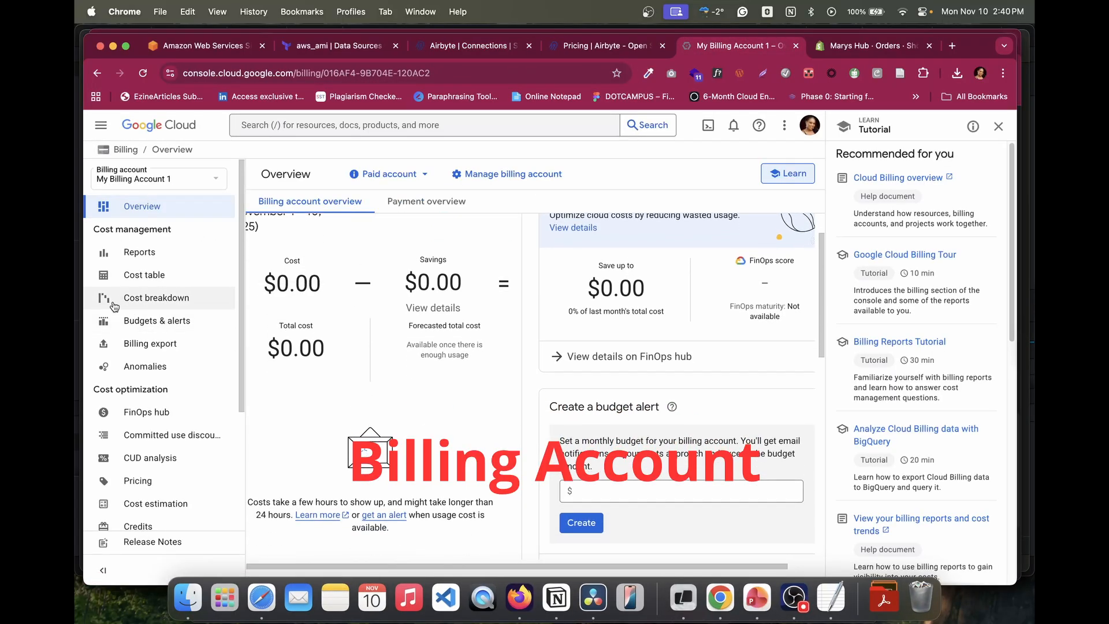
left_click(388, 173)
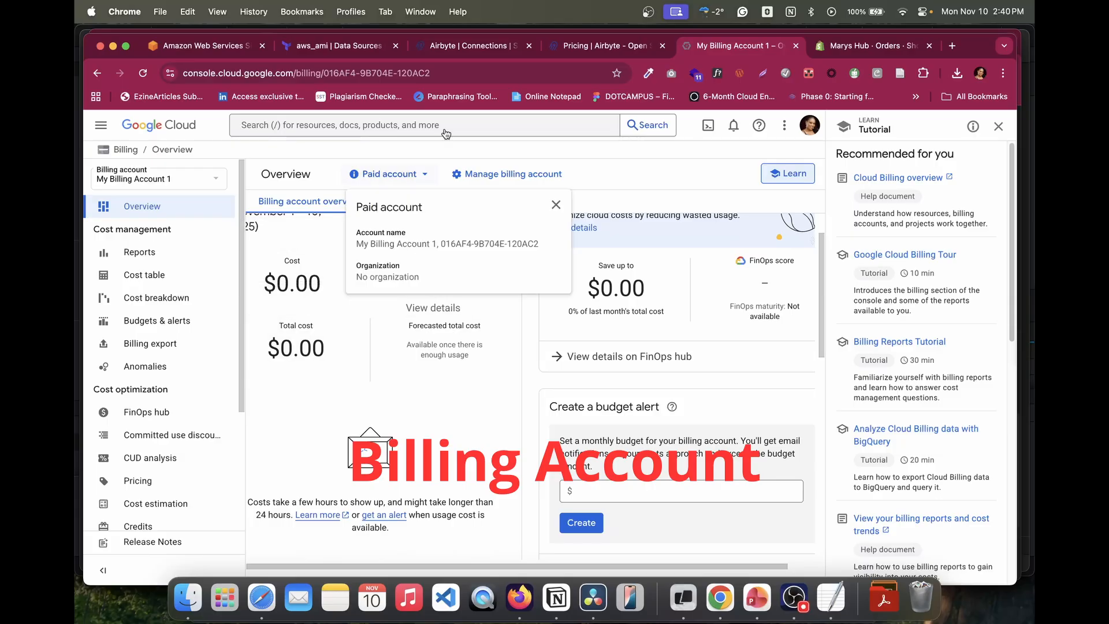
Step: Return to the Airbyte connection and check the sync status and loaded records of all active streams
left_click(452, 46)
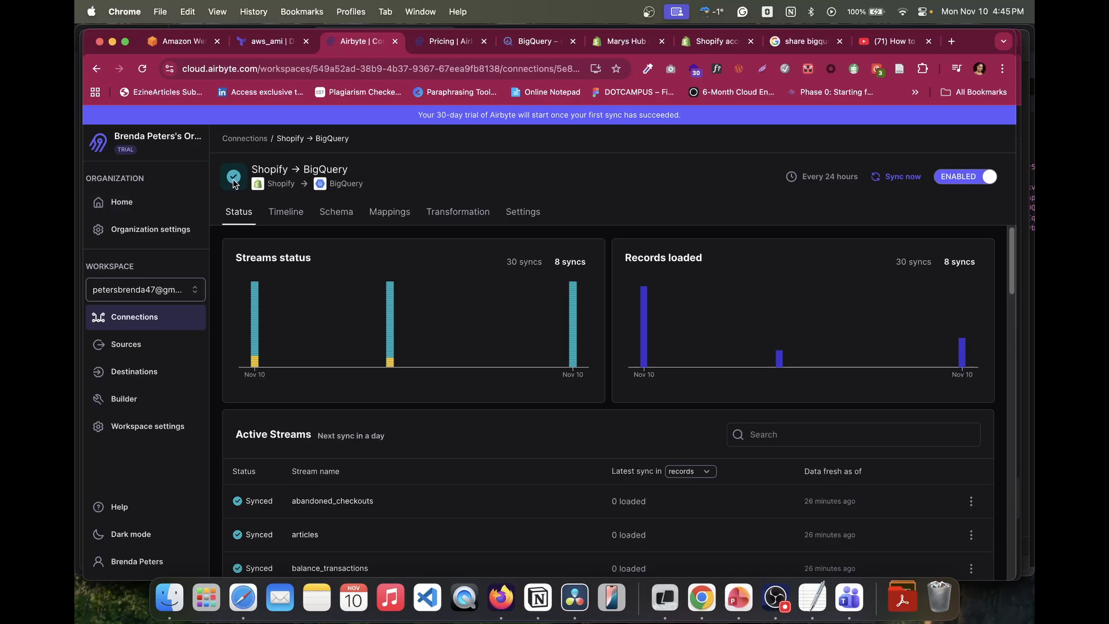
scroll(323, 512, "down", 5)
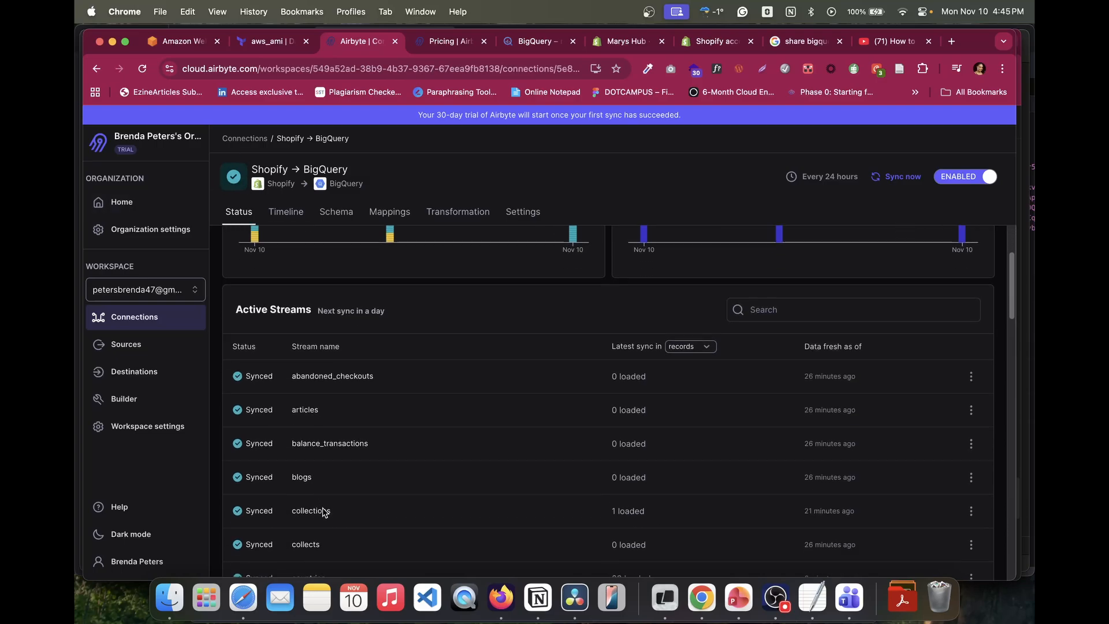
scroll(307, 449, "down", 15)
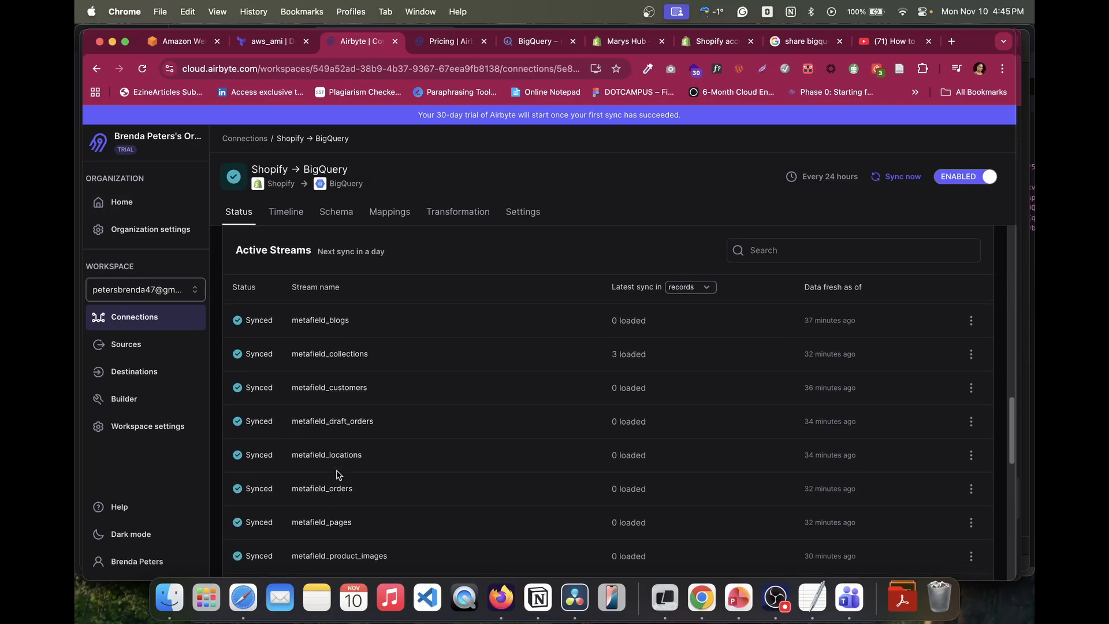
scroll(339, 475, "down", 5)
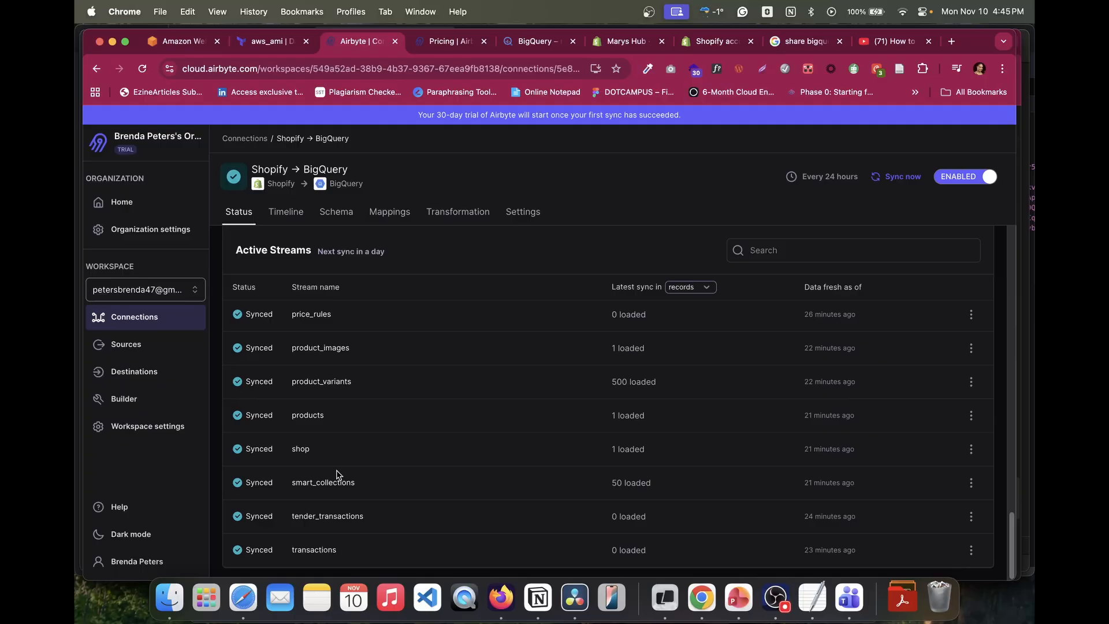
scroll(339, 475, "up", 20)
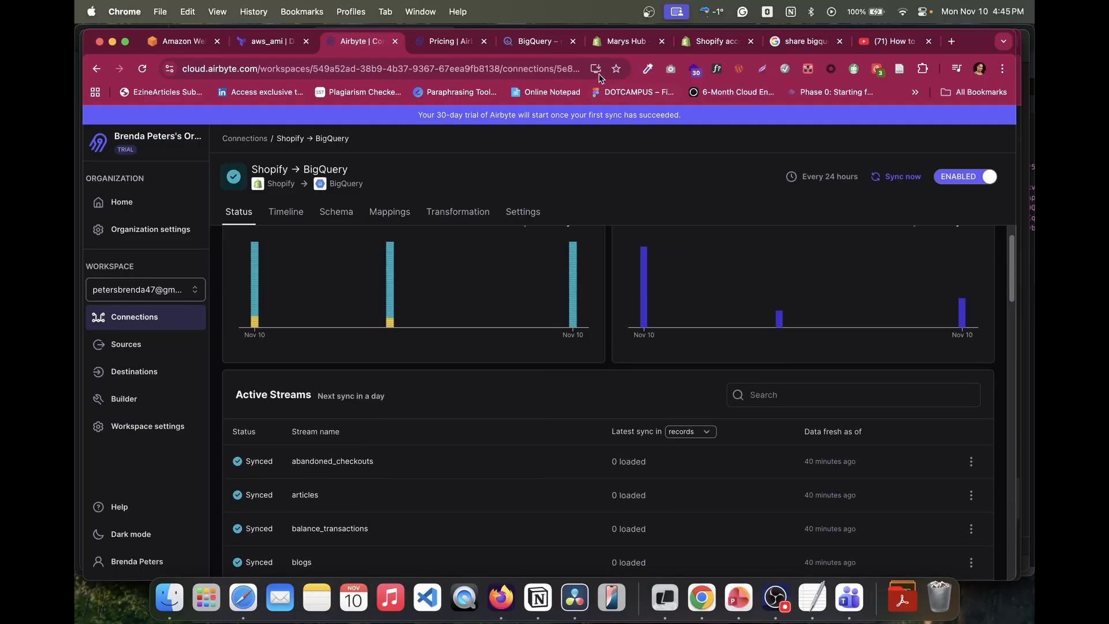
Step: Switch to BigQuery and look through the synced Shopify tables in the maryshub_shopify dataset
left_click(533, 50)
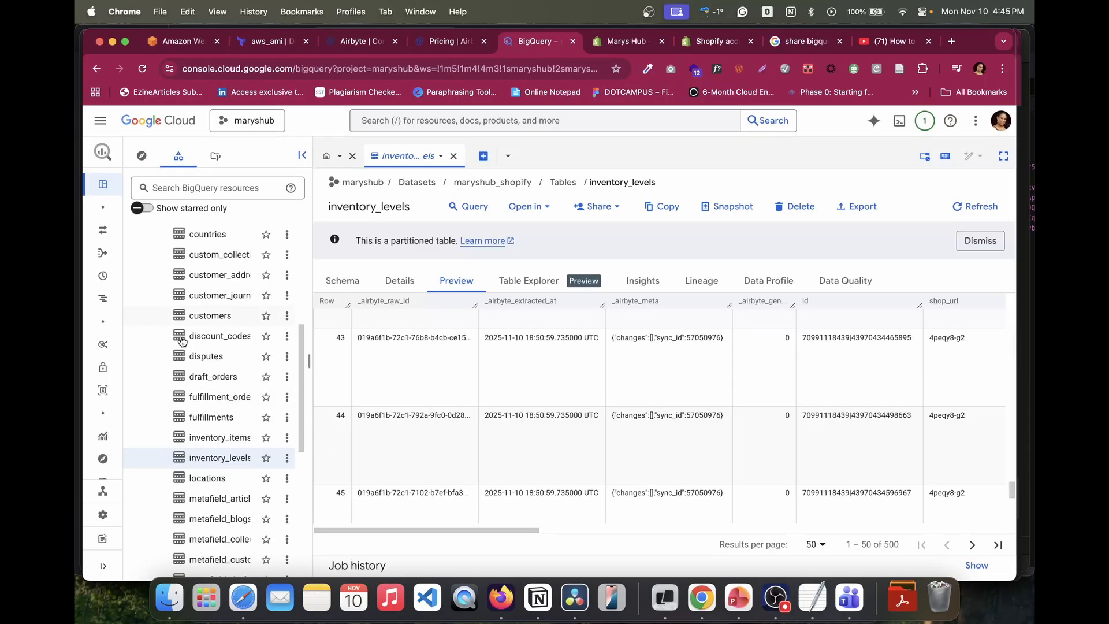
scroll(186, 356, "up", 5)
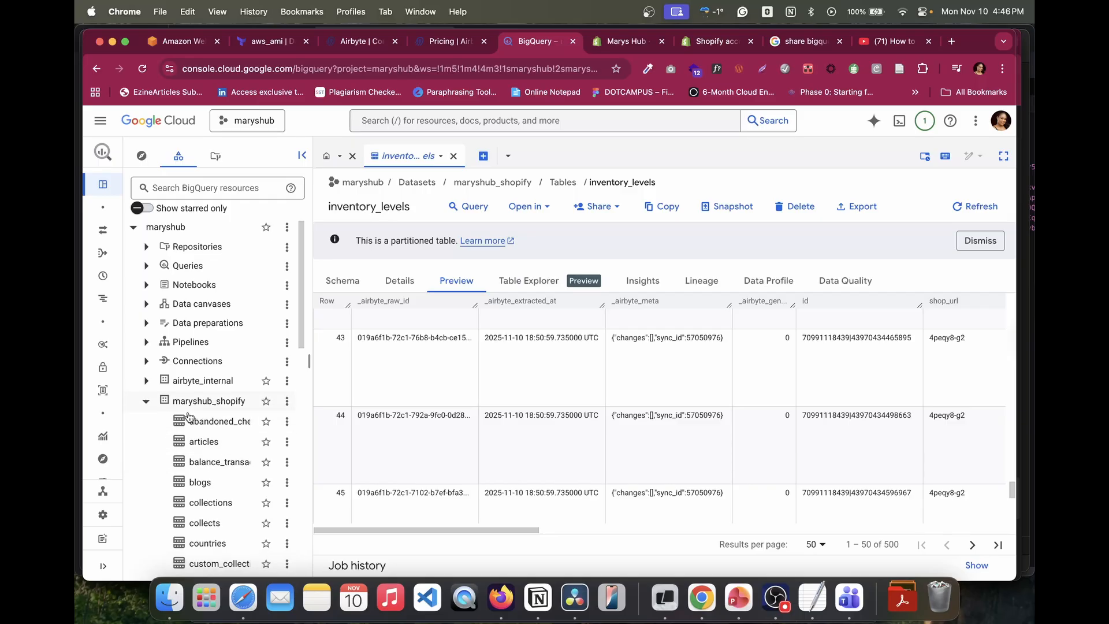
scroll(222, 404, "down", 5)
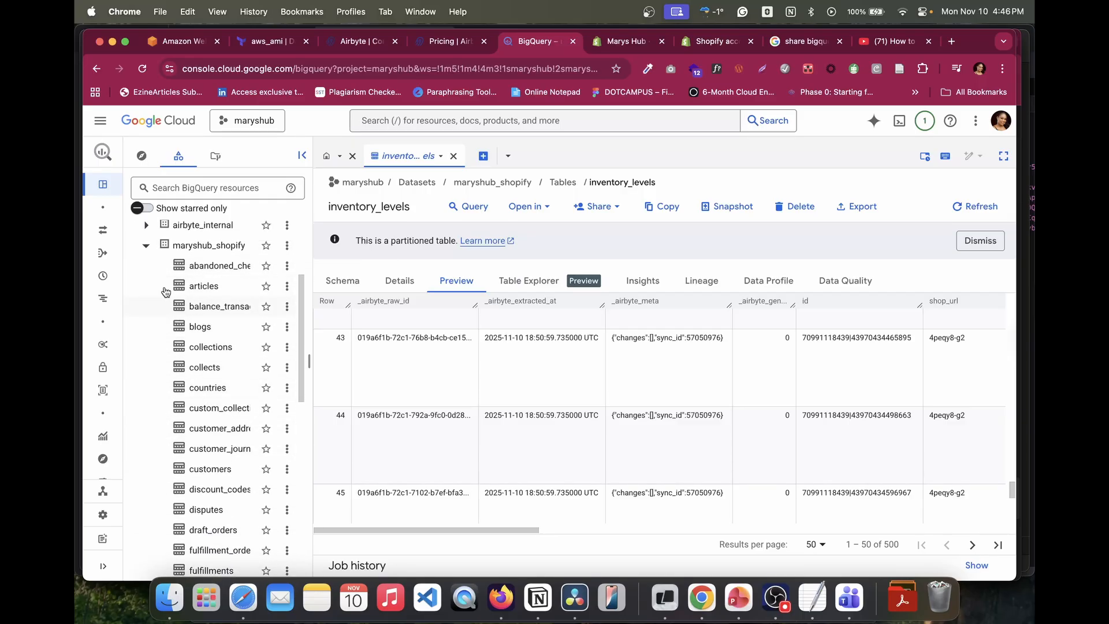
left_click(147, 247)
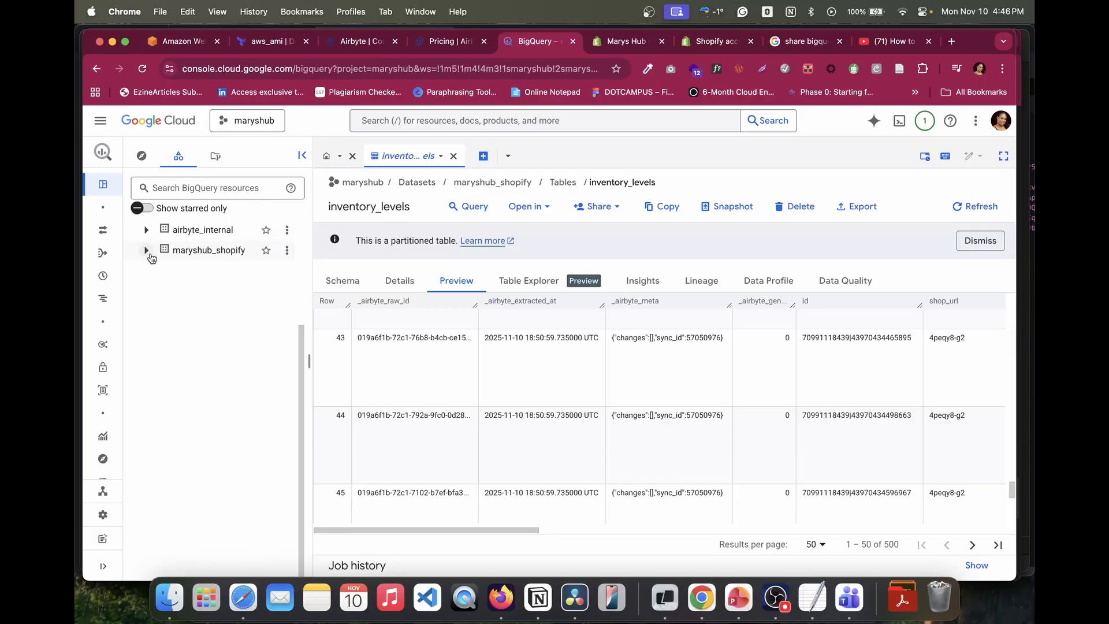
left_click(147, 250)
scroll(230, 437, "down", 5)
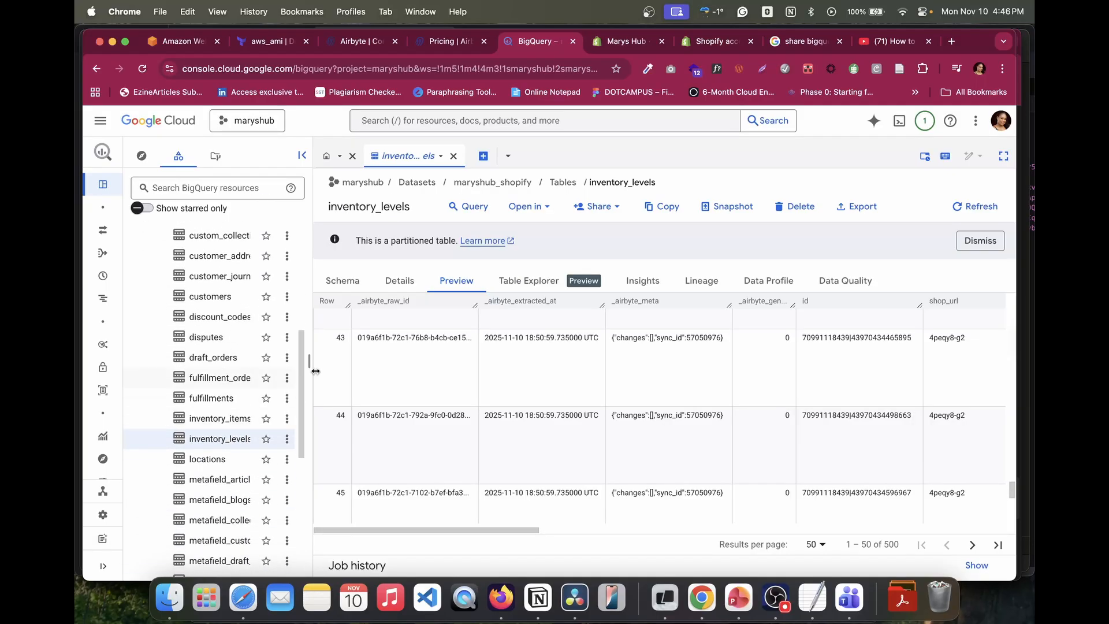
Step: View the customers table in BigQuery, looking through its schema fields and previewed rows
left_click(210, 301)
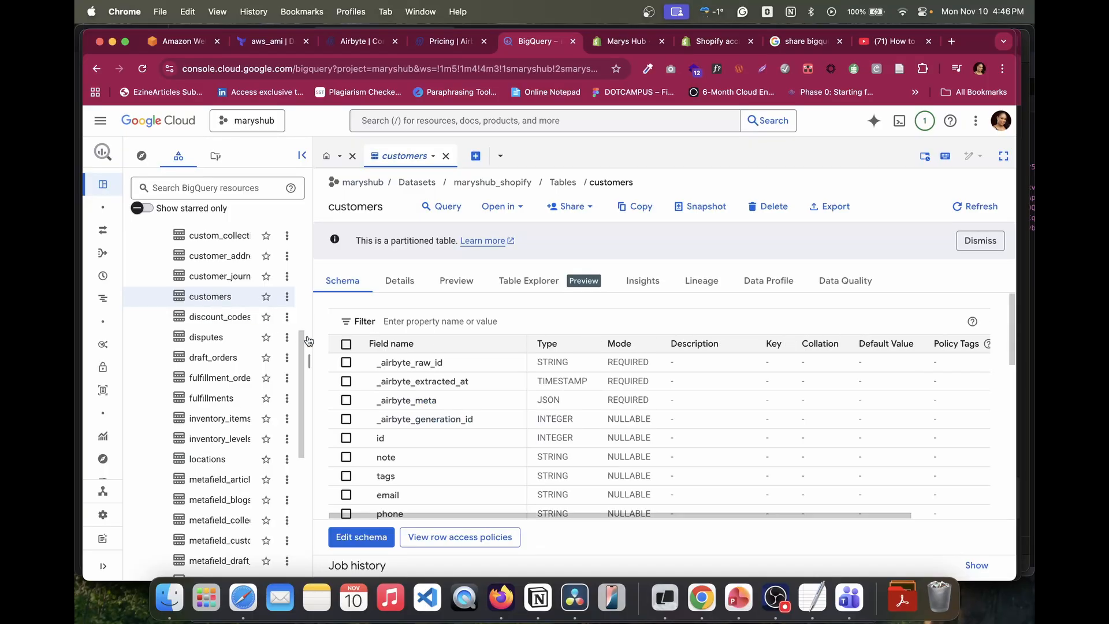
scroll(464, 426, "down", 2)
scroll(463, 425, "down", 5)
scroll(460, 423, "up", 6)
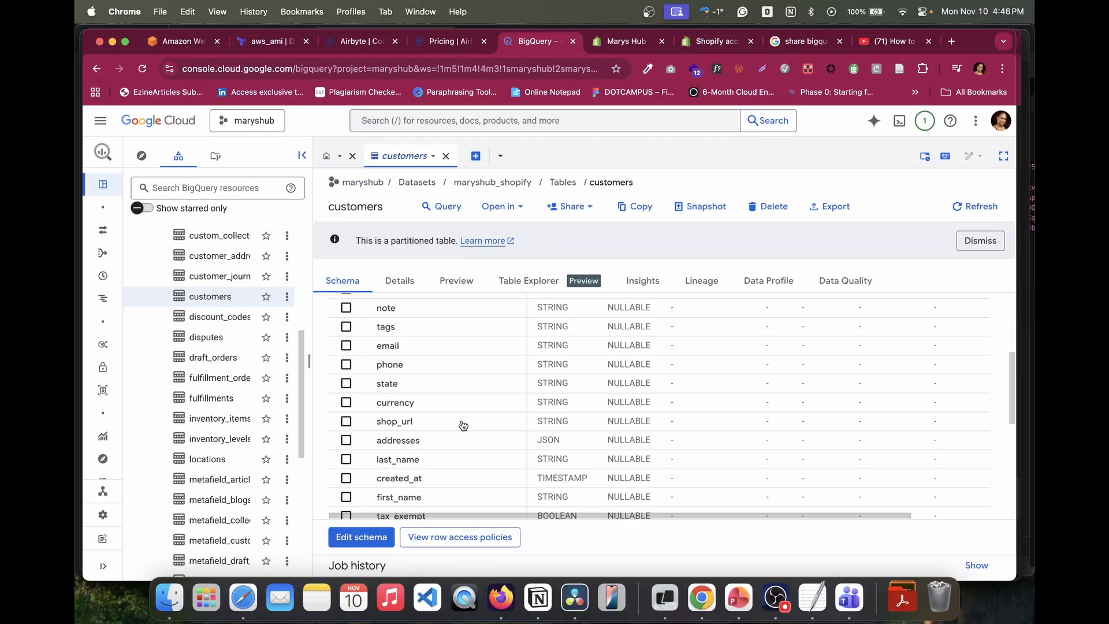
left_click(458, 281)
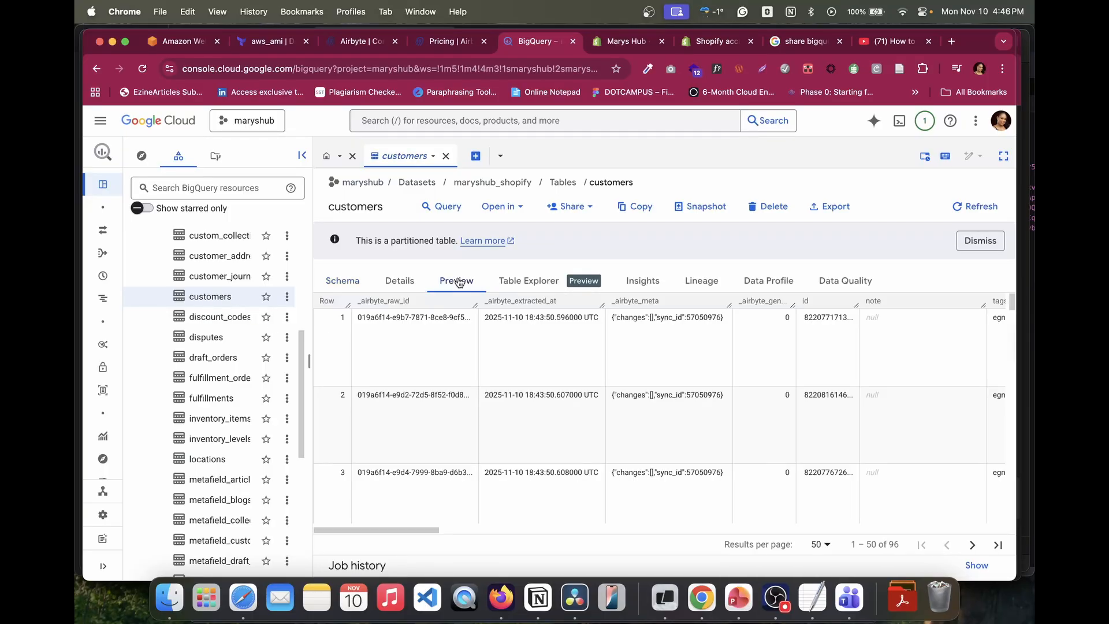
scroll(478, 426, "down", 15)
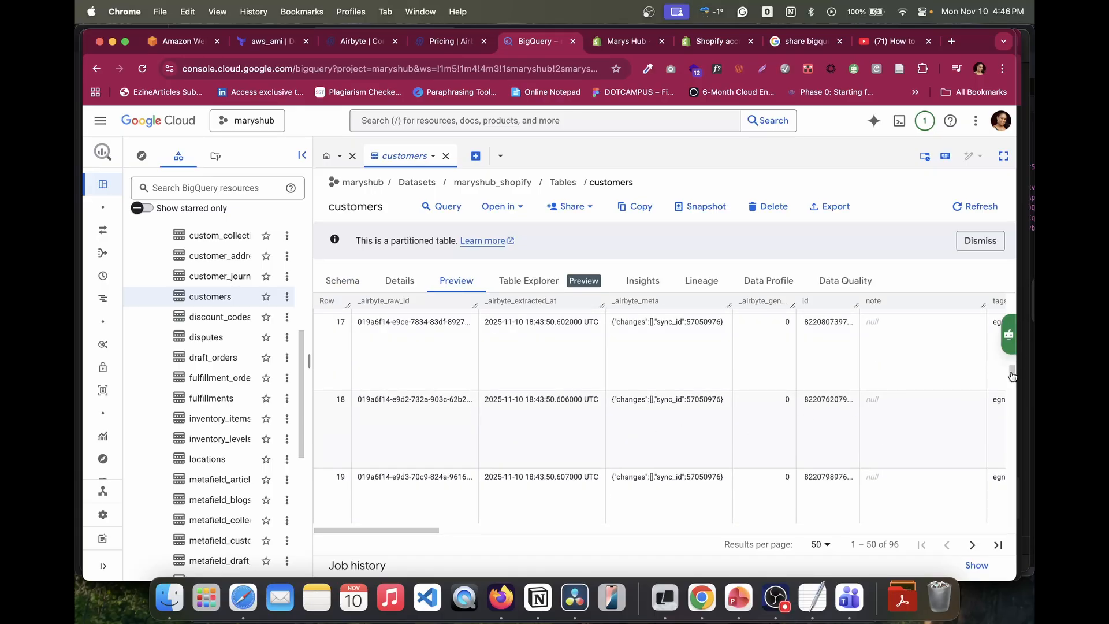
left_click_drag(1011, 384, 1020, 522)
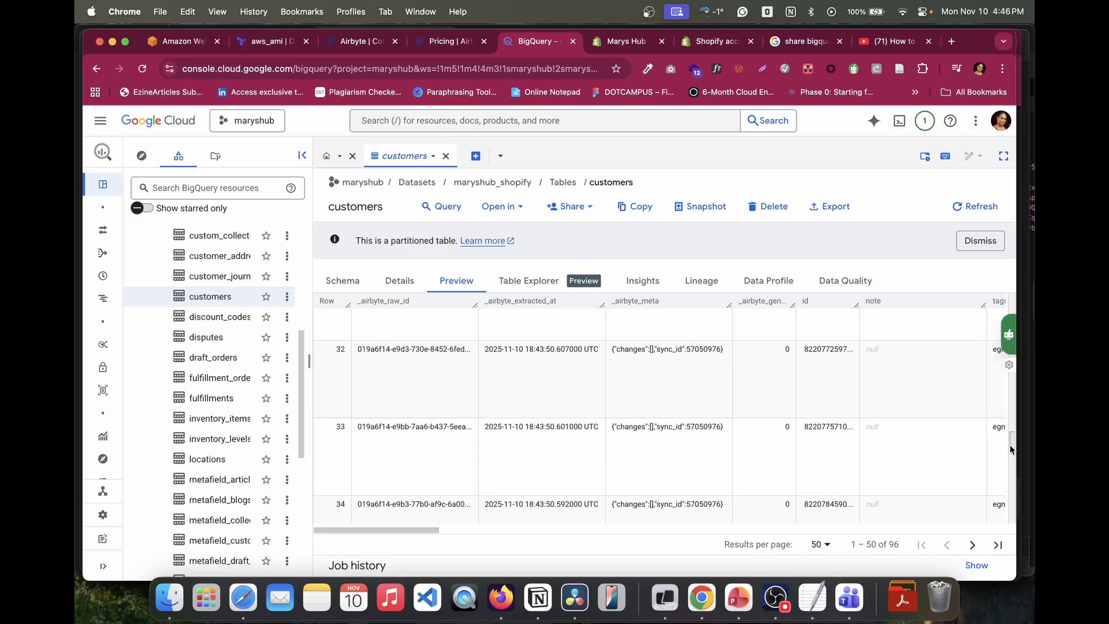
mouse_move(387, 529)
left_mouse_down()
mouse_move(645, 527)
mouse_move(370, 528)
left_mouse_up()
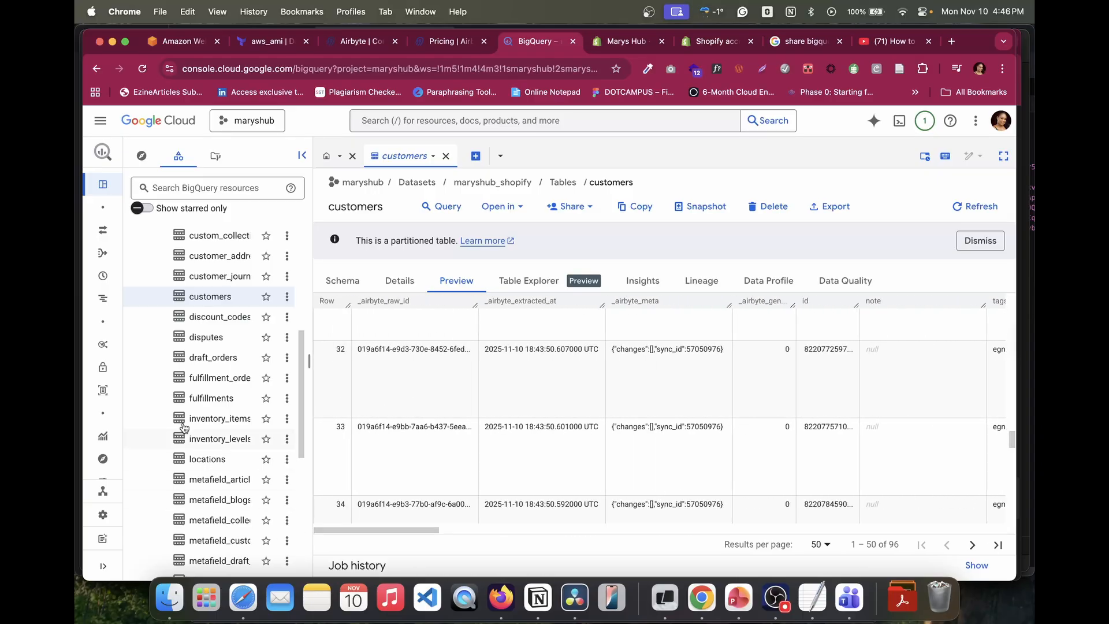
Step: Preview the rows of the inventory_levels table
scroll(199, 466, "down", 1)
left_click(216, 427)
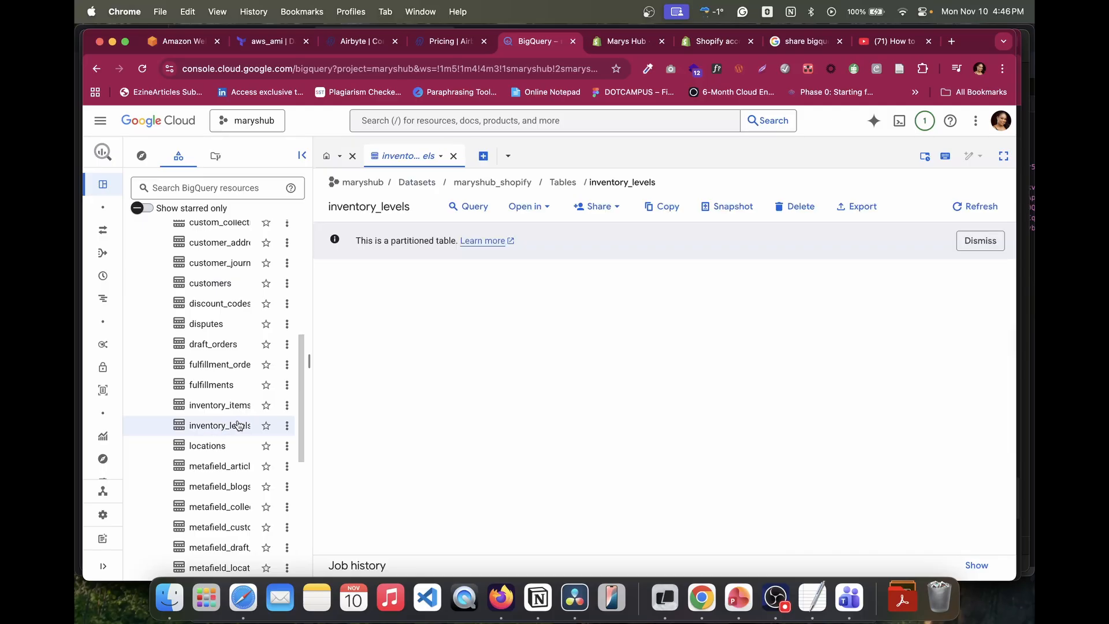
left_click(449, 283)
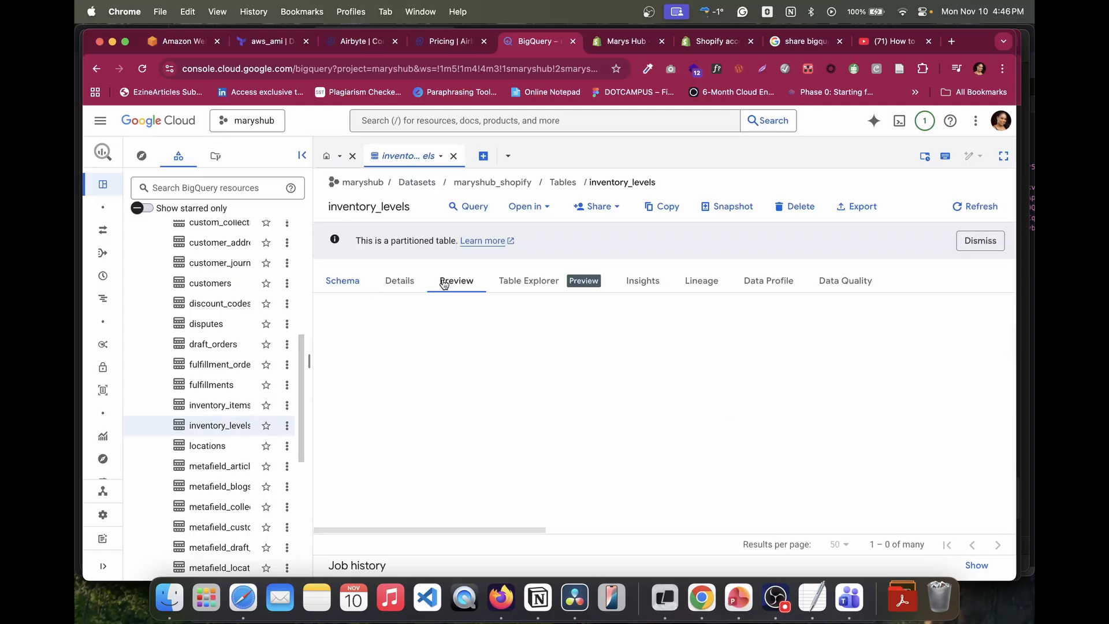
Step: Look through the full list of tables in the maryshub_shopify dataset overview
scroll(927, 396, "down", 5)
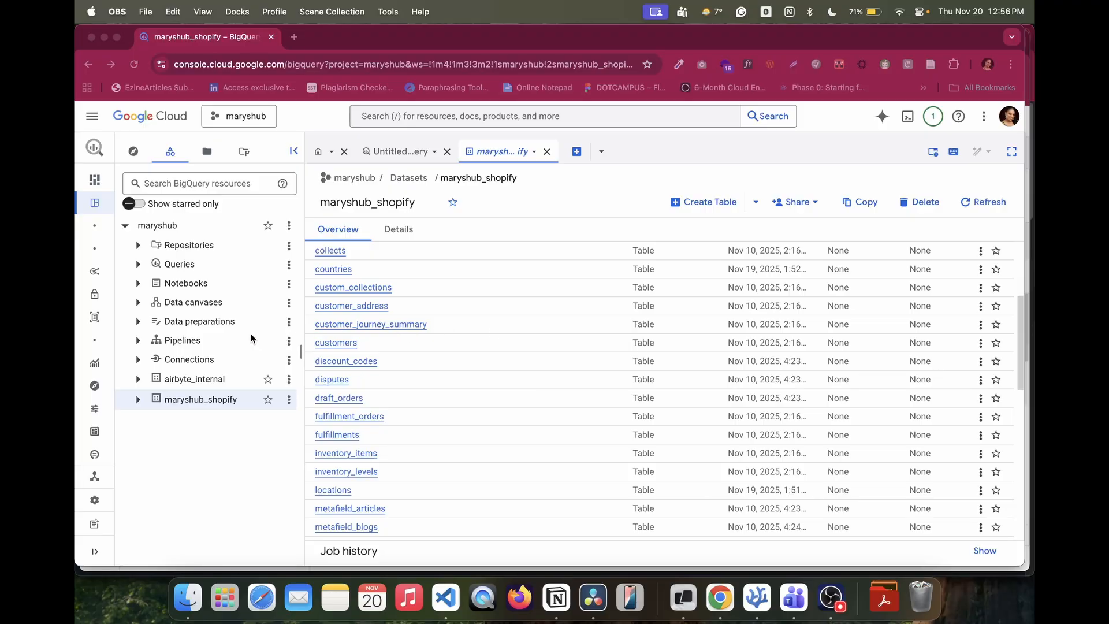
scroll(452, 366, "down", 5)
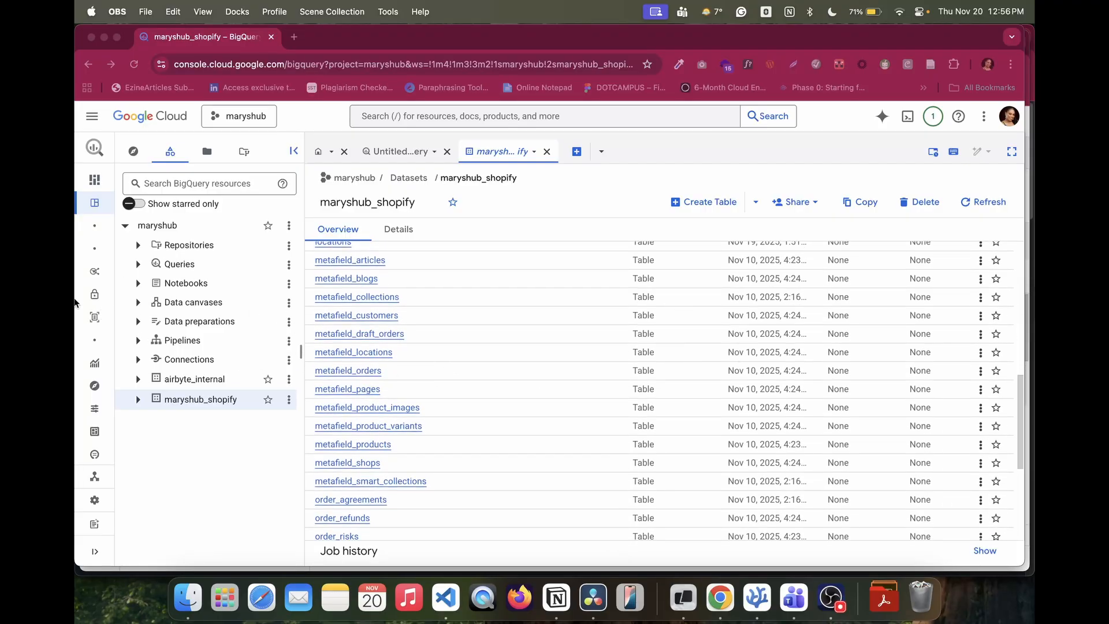
scroll(471, 368, "down", 5)
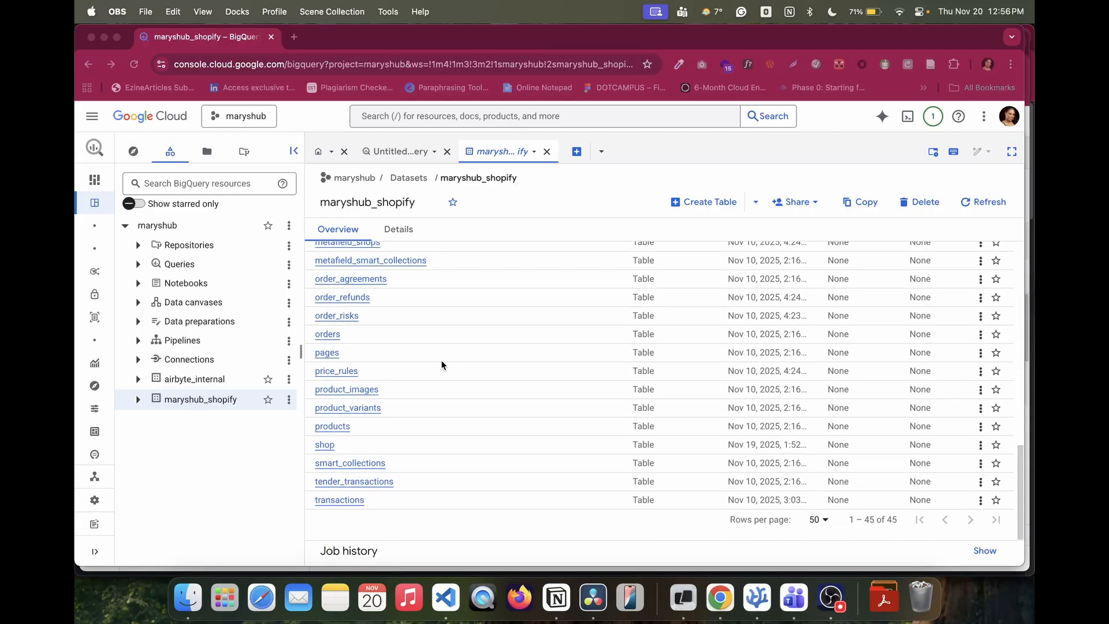
scroll(438, 348, "up", 15)
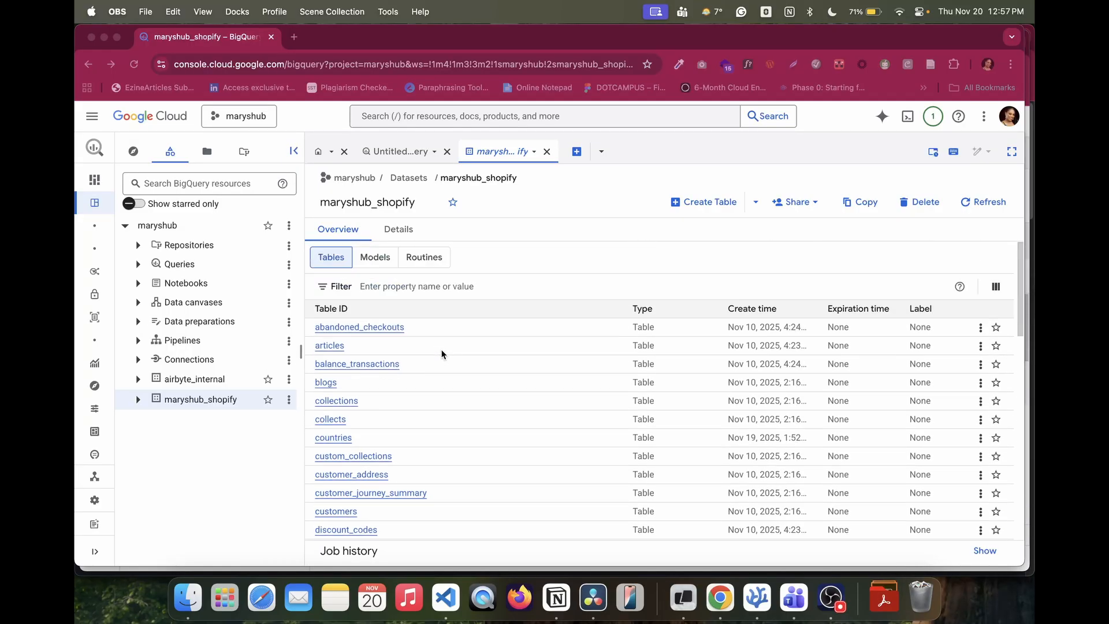
Step: Search the web for looker studio in a new browser tab and open the Looker Studio site
left_click(293, 39)
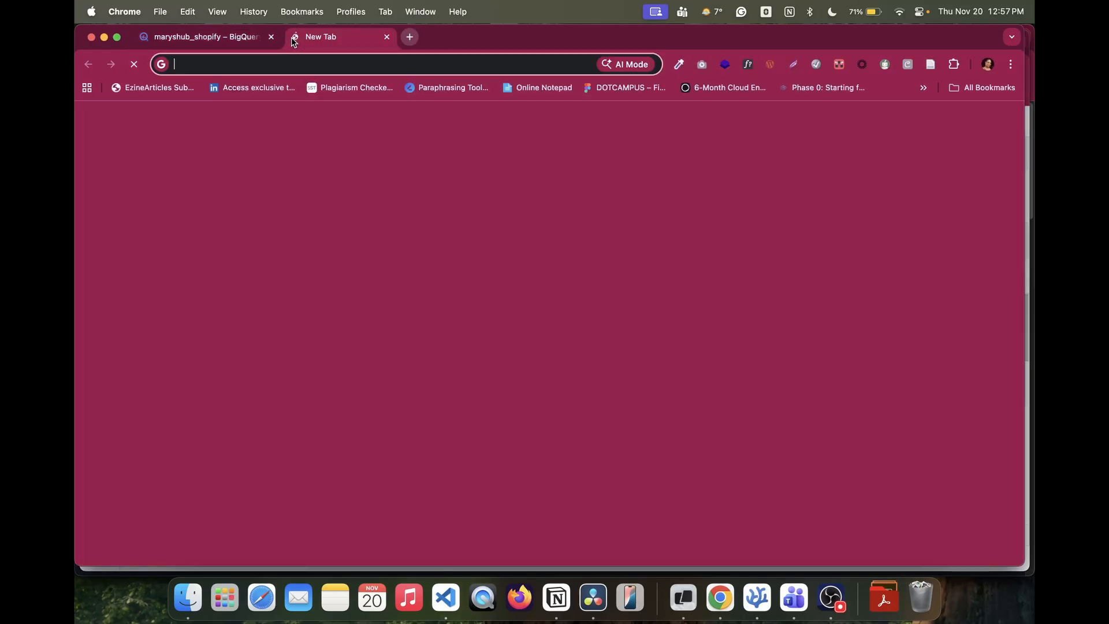
type("looker")
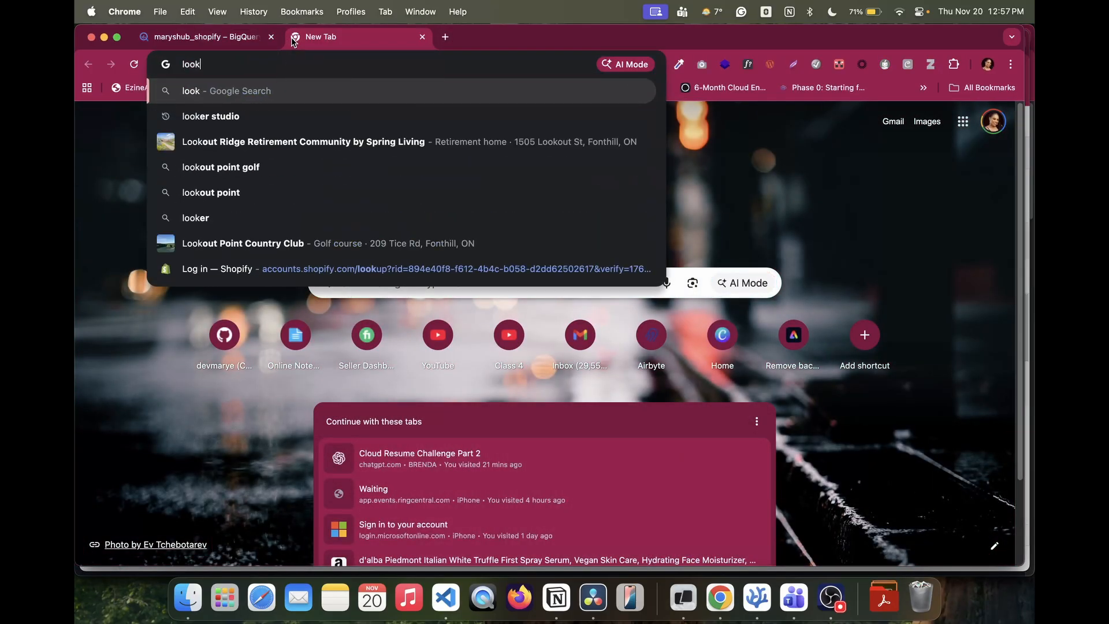
key("BackSpace")
key("BackSpace")
key("BackSpace")
key("BackSpace")
key("BackSpace")
key("BackSpace")
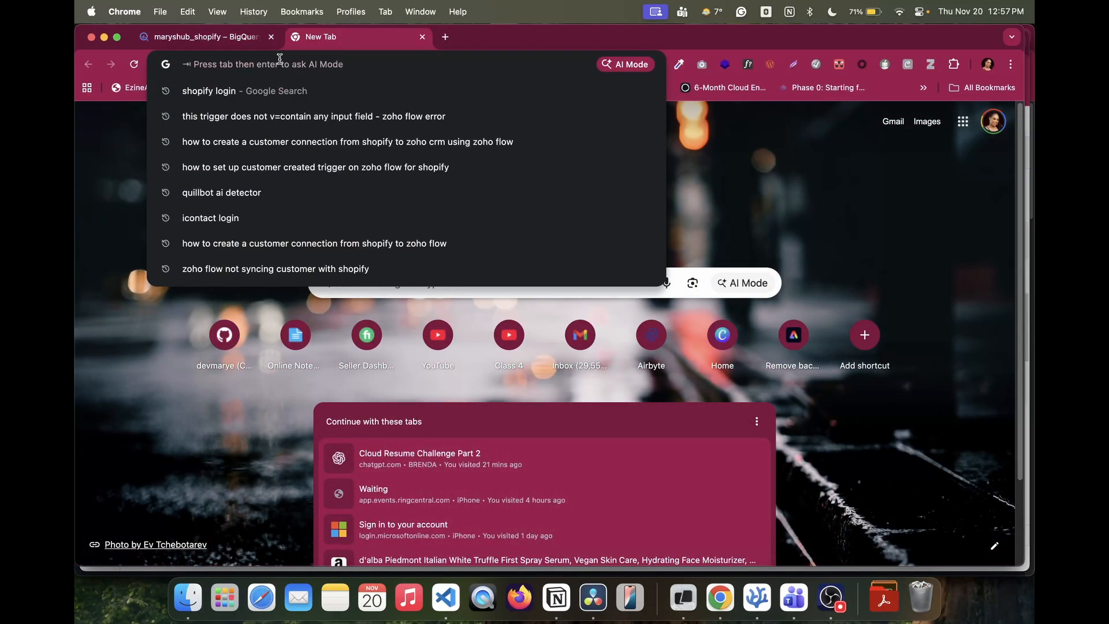
type("looker")
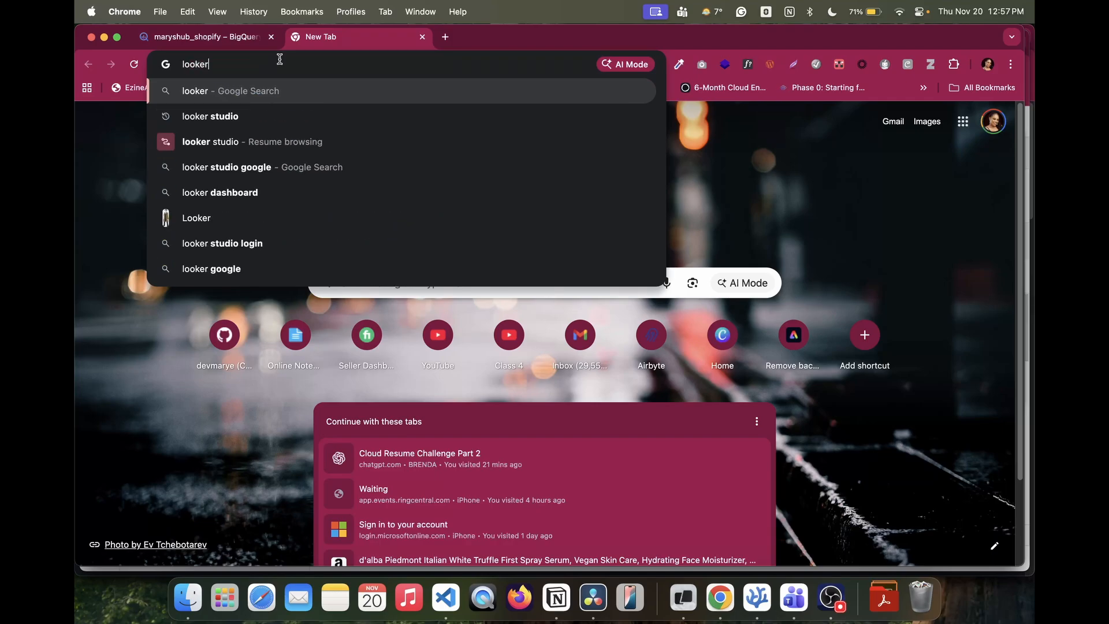
left_click(231, 116)
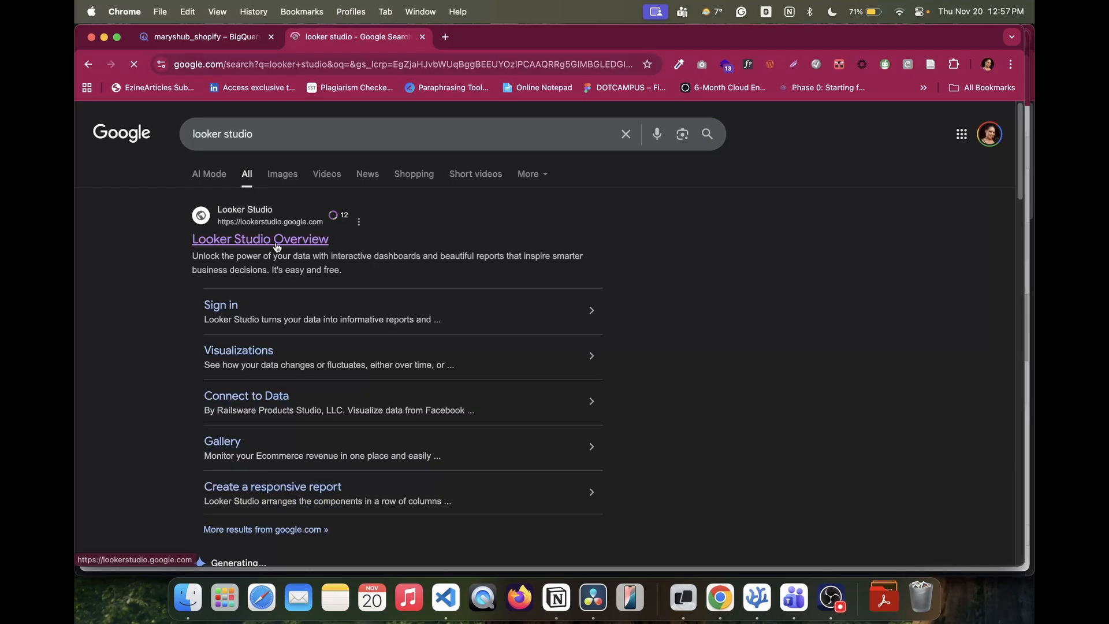
left_click(272, 240)
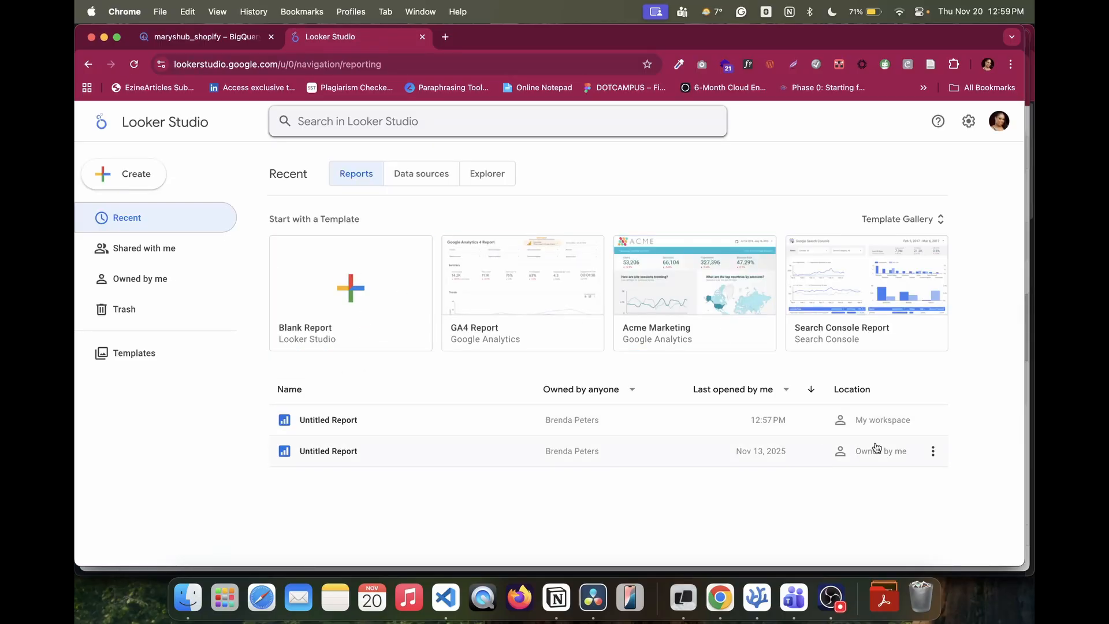
Step: Open the Untitled Report last opened on Nov 13, 2025 and examine its total_price charts and customer table
left_click(341, 451)
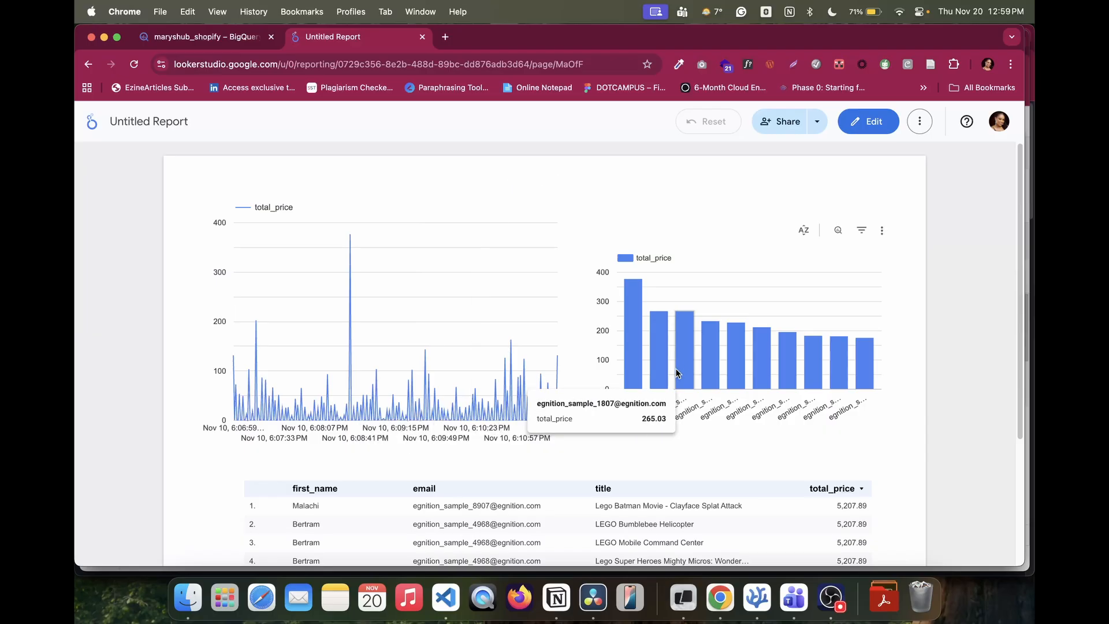
scroll(678, 372, "down", 3)
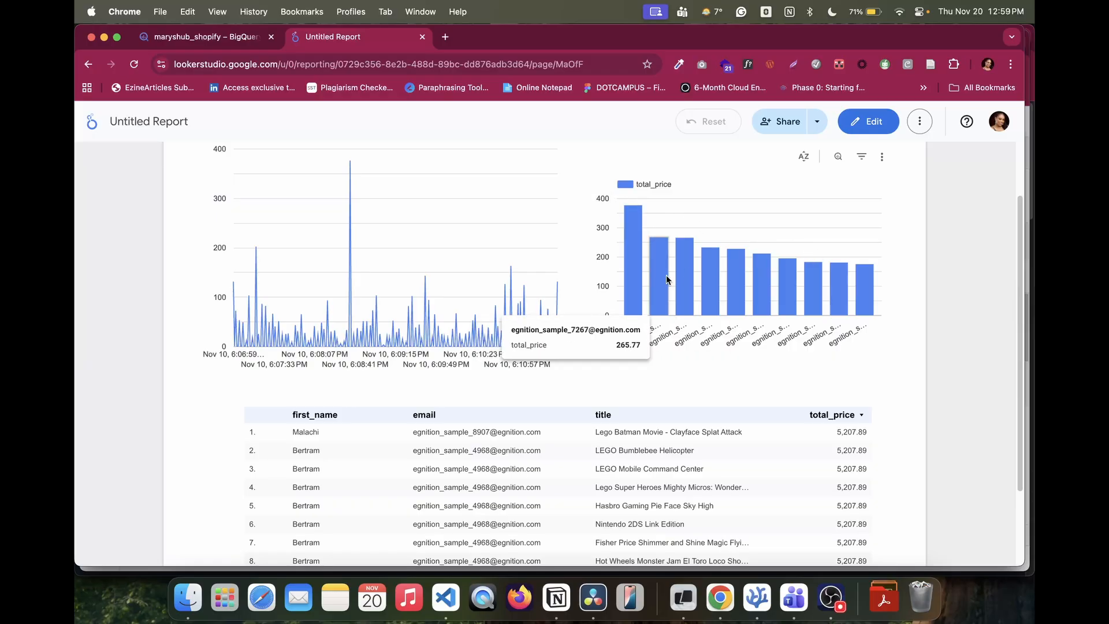
scroll(380, 390, "down", 3)
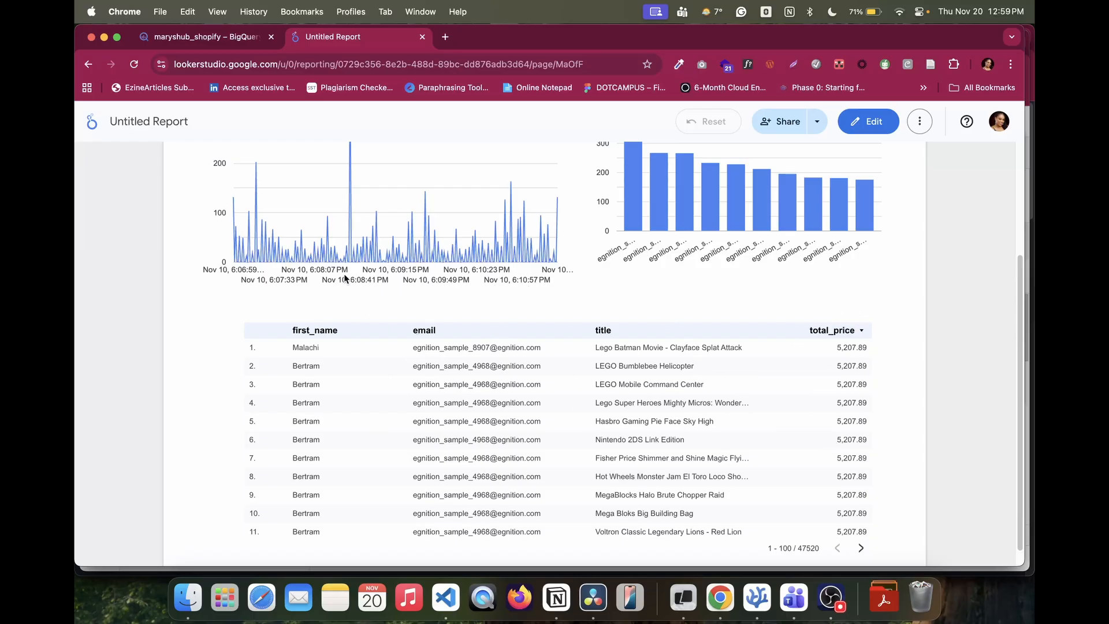
scroll(345, 273, "up", 5)
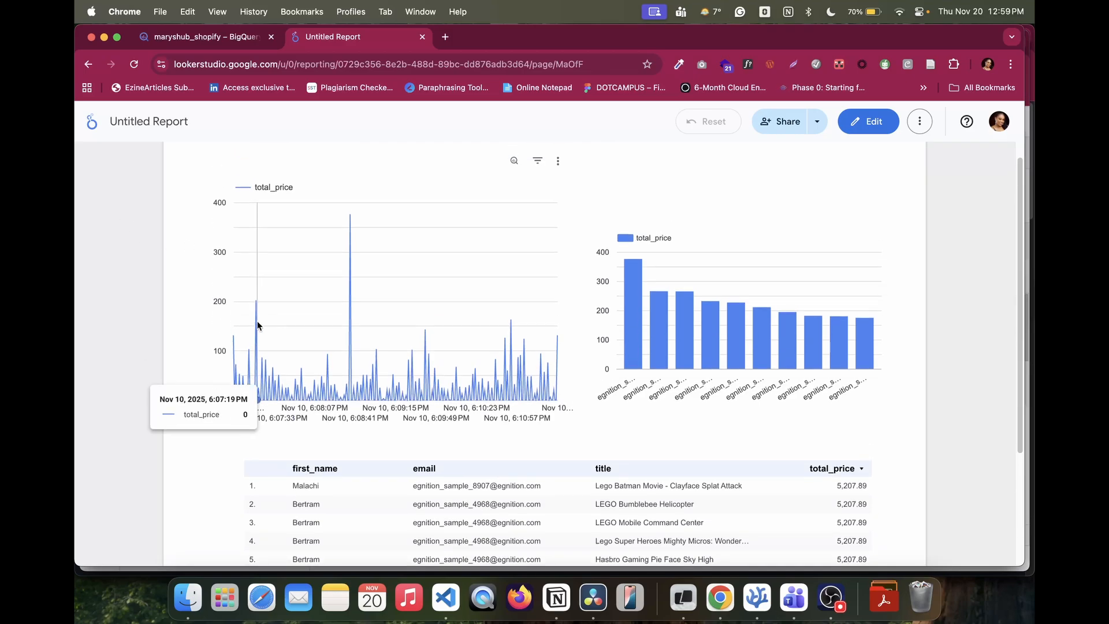
scroll(257, 320, "up", 2)
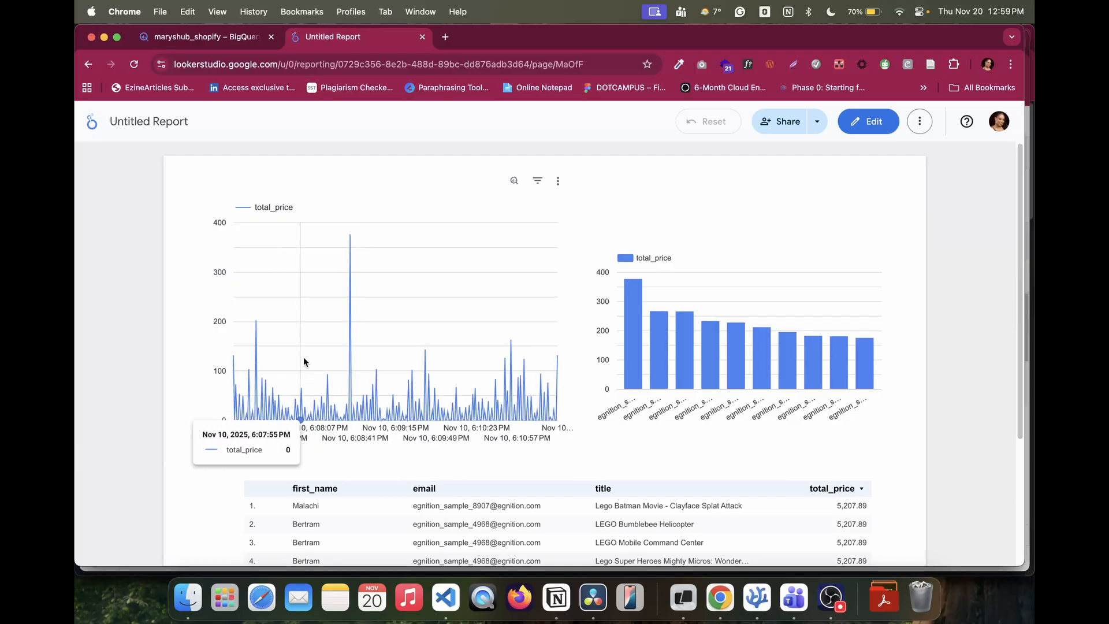
Step: Edit the report and start adding BigQuery data from the maryshub project's maryshub_shopify dataset
left_click(870, 120)
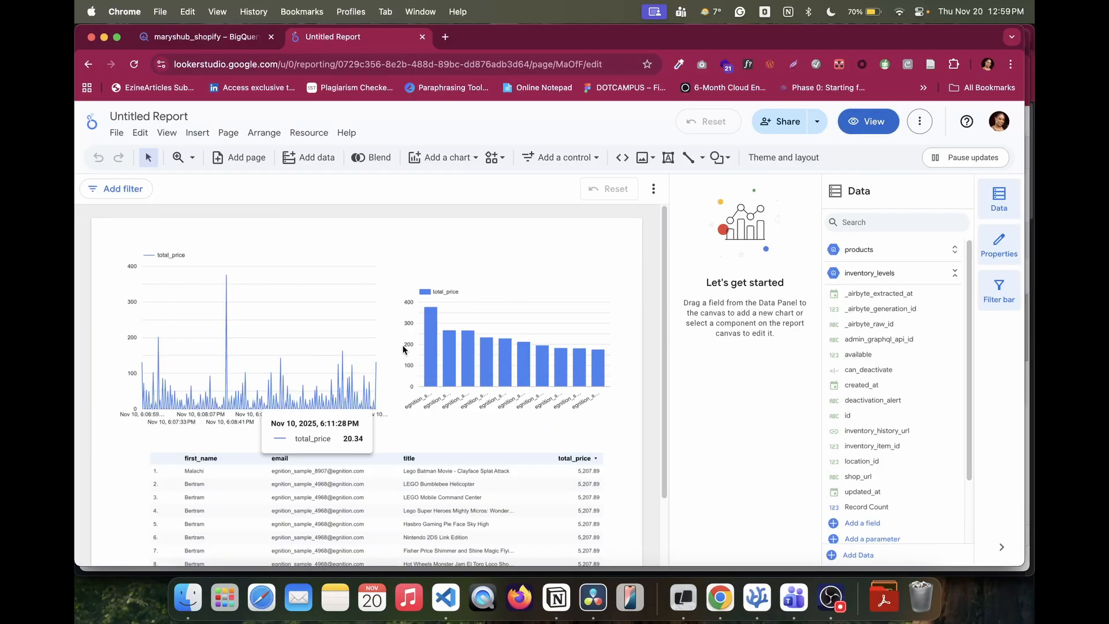
left_click(313, 161)
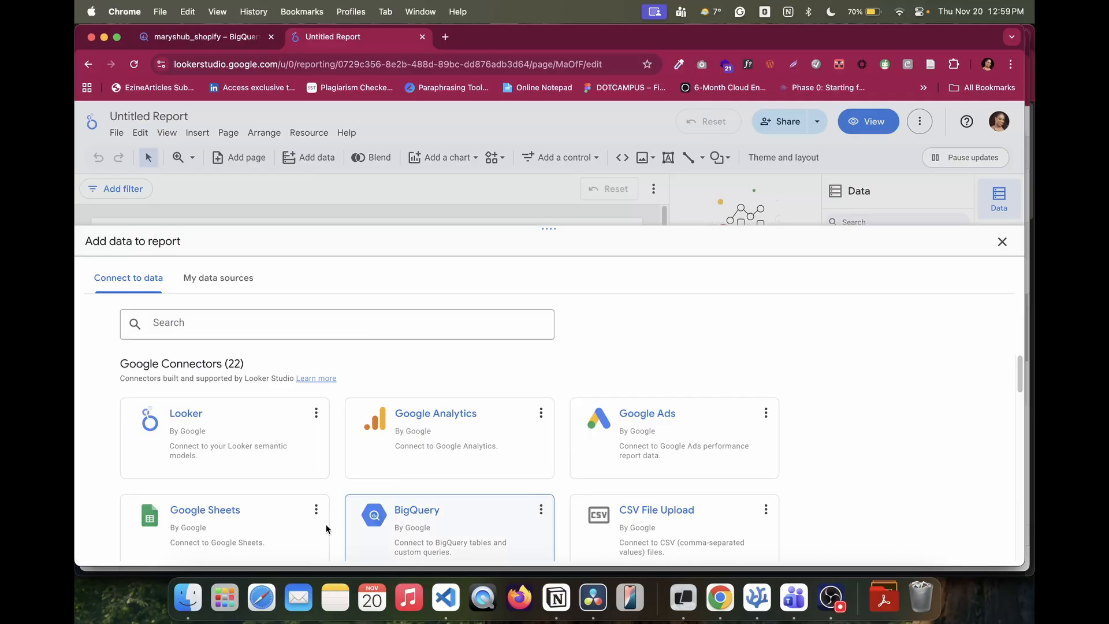
scroll(634, 465, "down", 1)
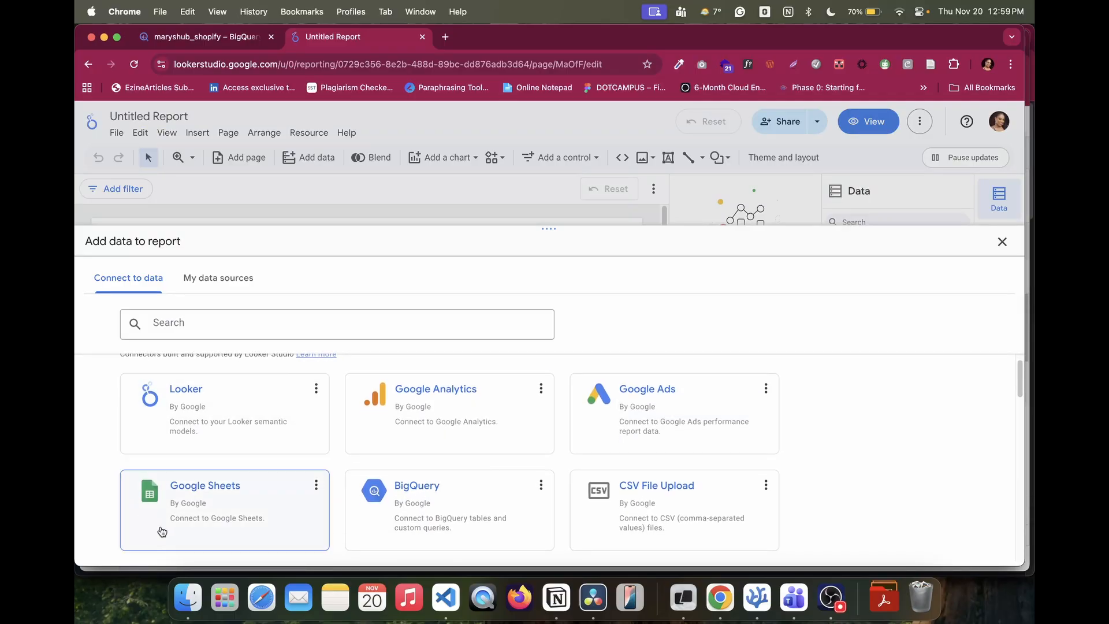
left_click(438, 501)
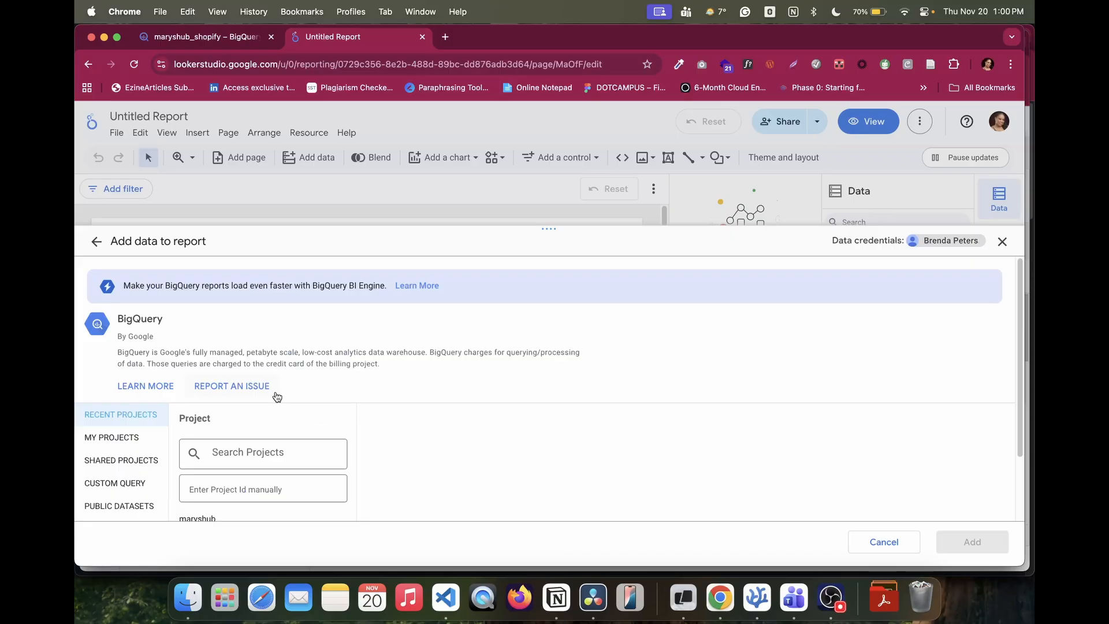
scroll(277, 396, "down", 2)
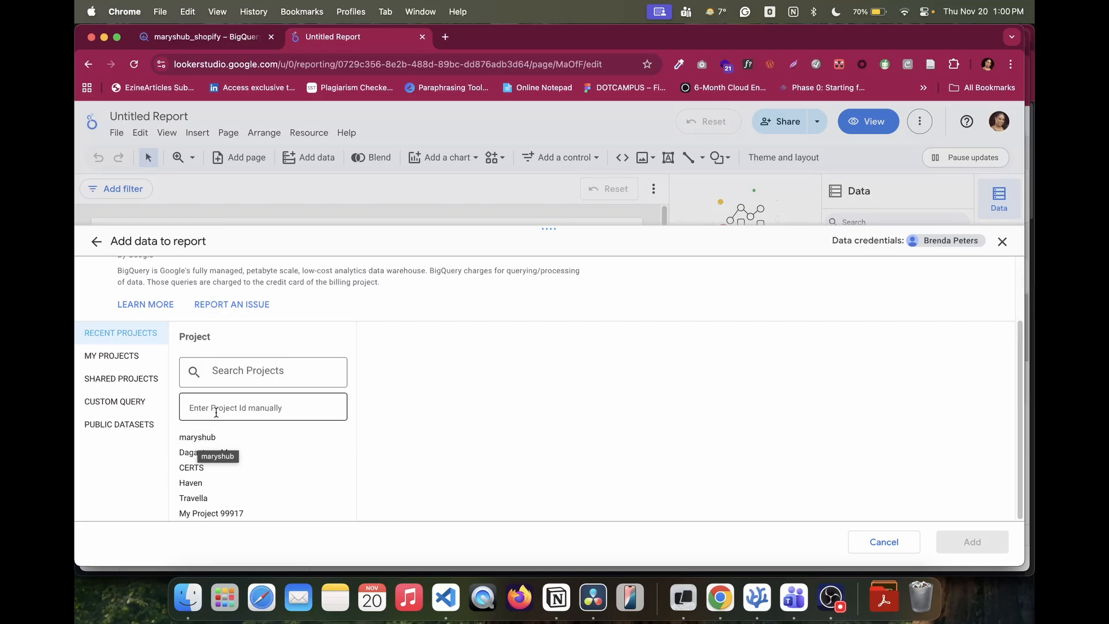
left_click(201, 442)
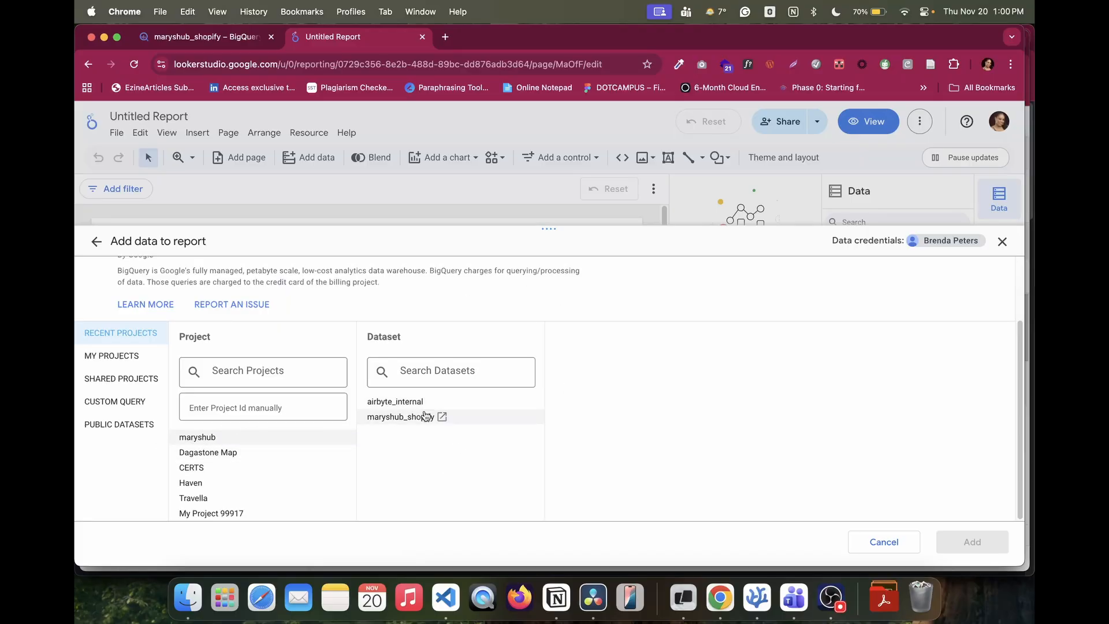
left_click(412, 417)
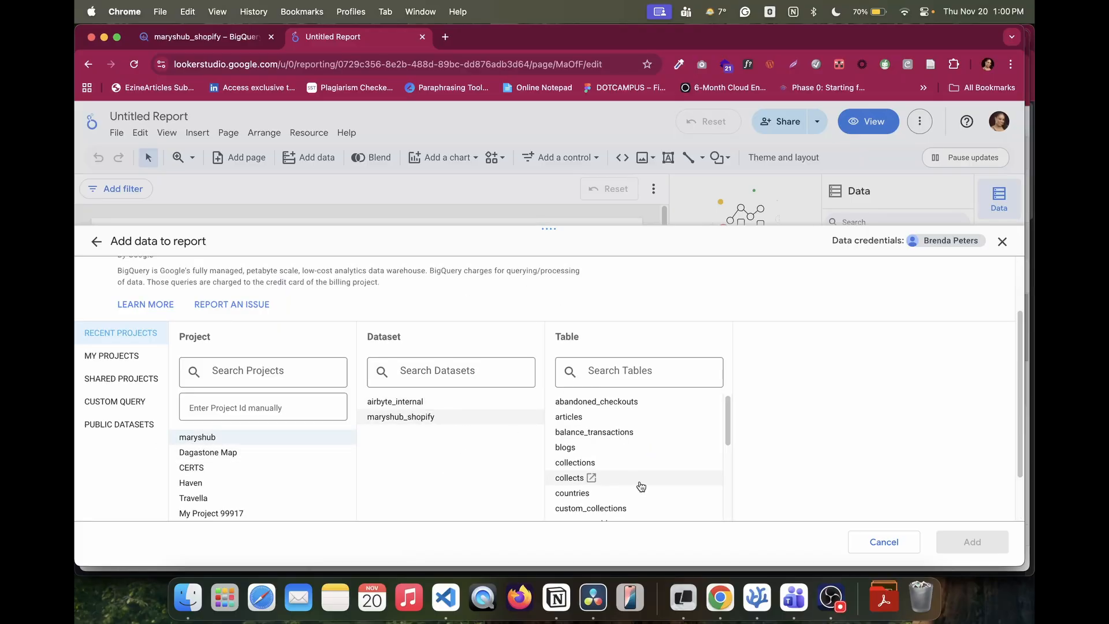
Step: Select the inventory_items table and add it to the report as a data source
scroll(639, 488, "down", 5)
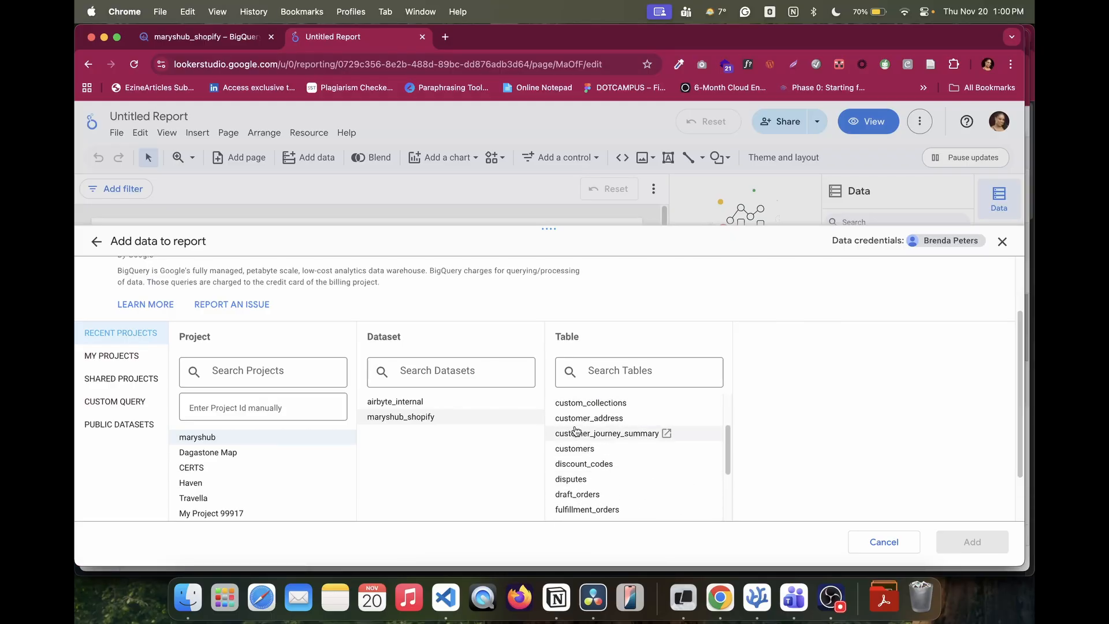
scroll(590, 463, "up", 3)
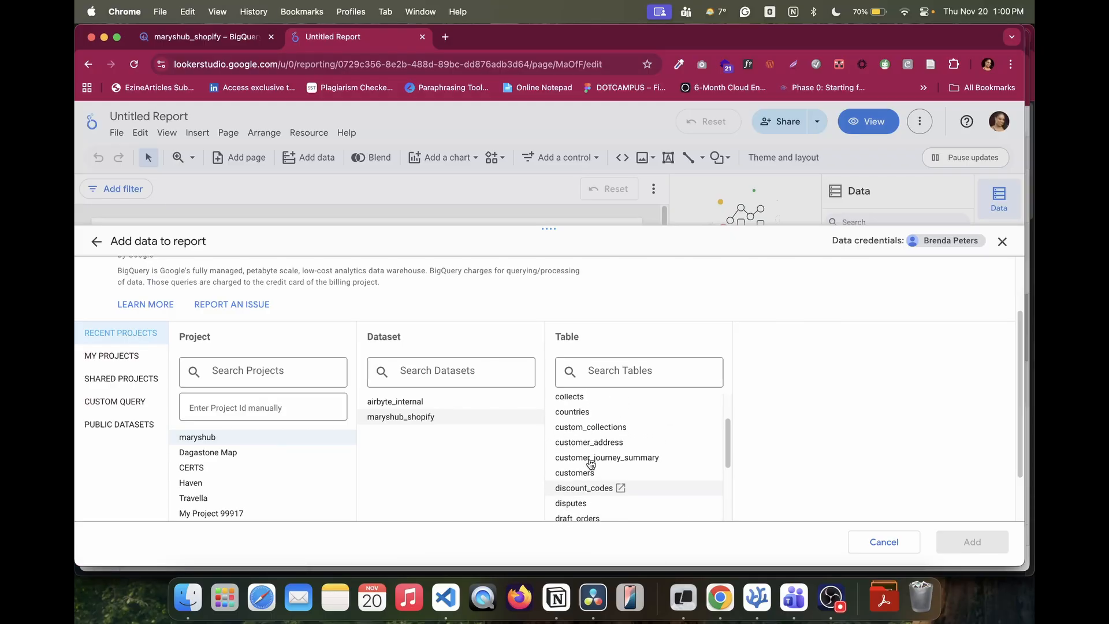
scroll(590, 465, "down", 4)
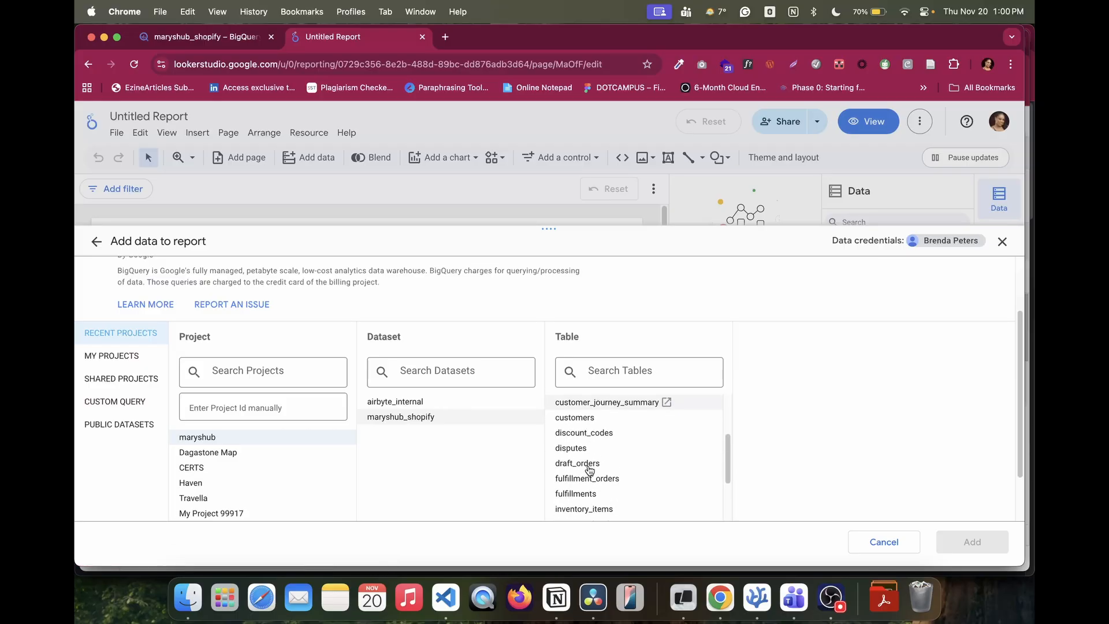
scroll(590, 470, "down", 2)
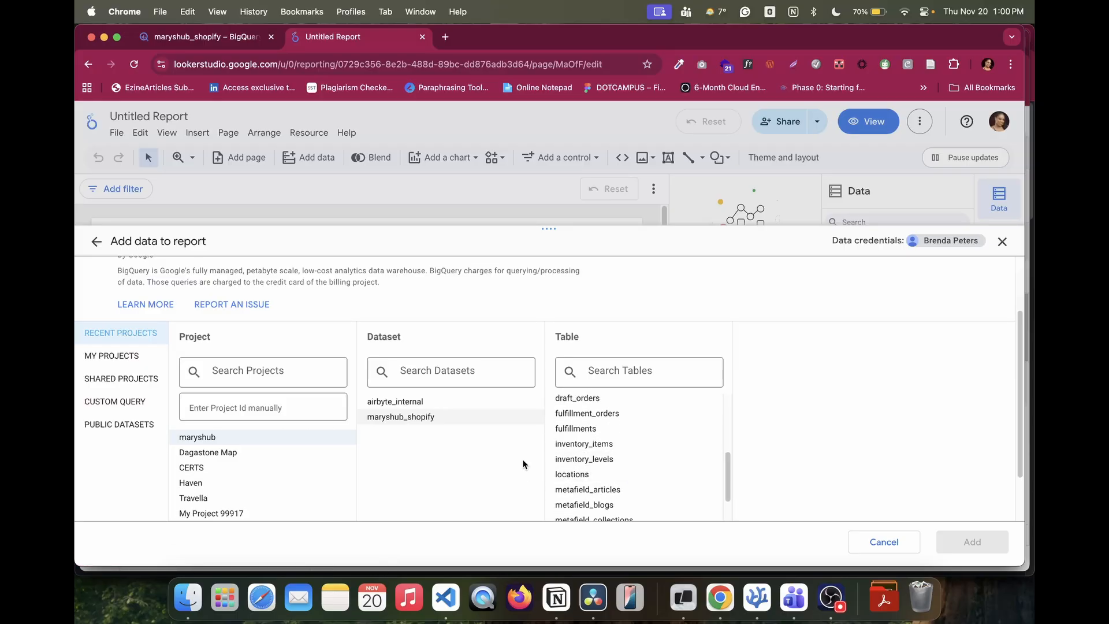
scroll(599, 471, "down", 1)
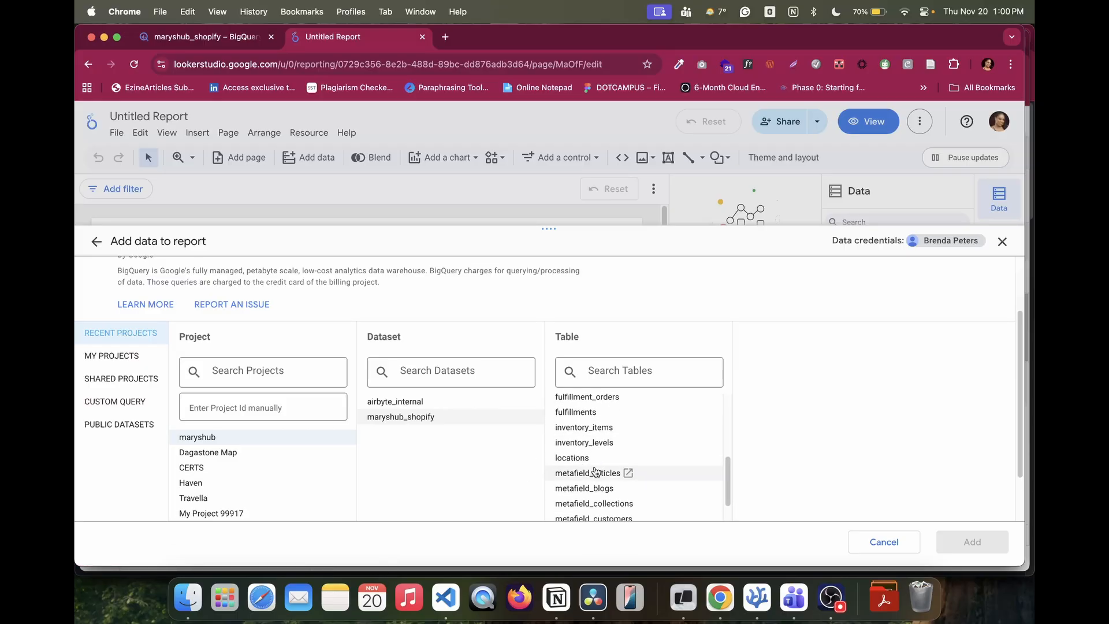
left_click(589, 428)
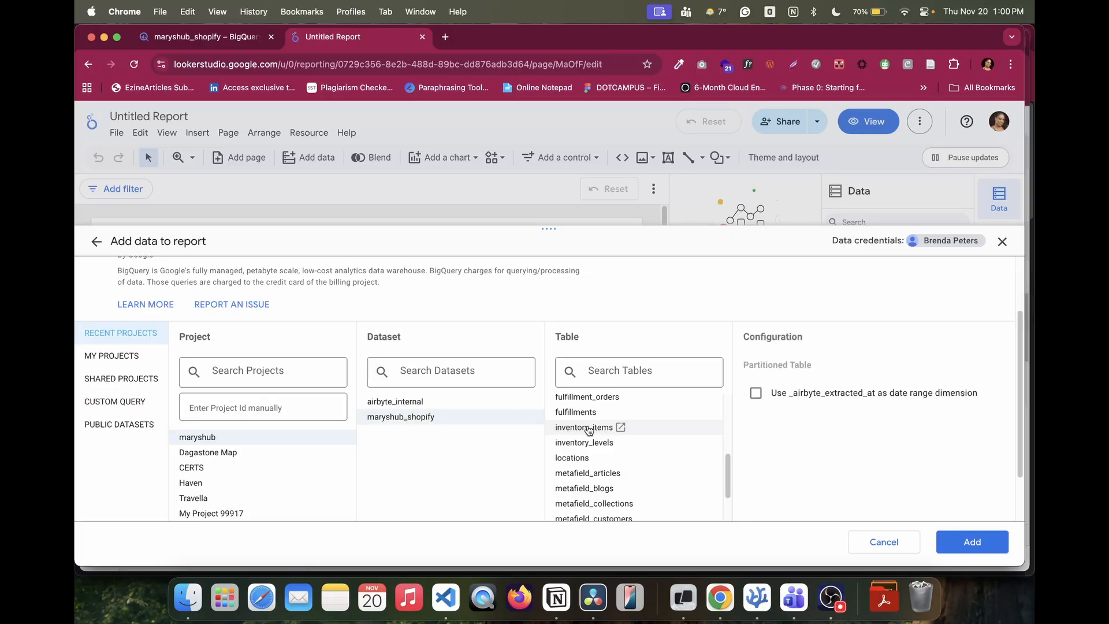
left_click(983, 544)
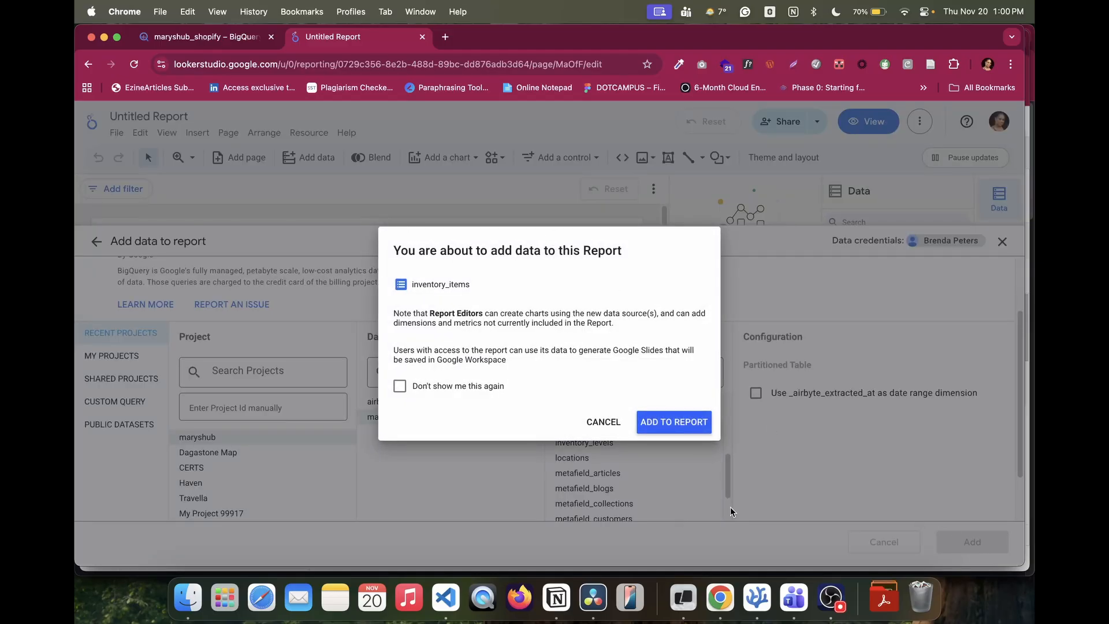
left_click(674, 422)
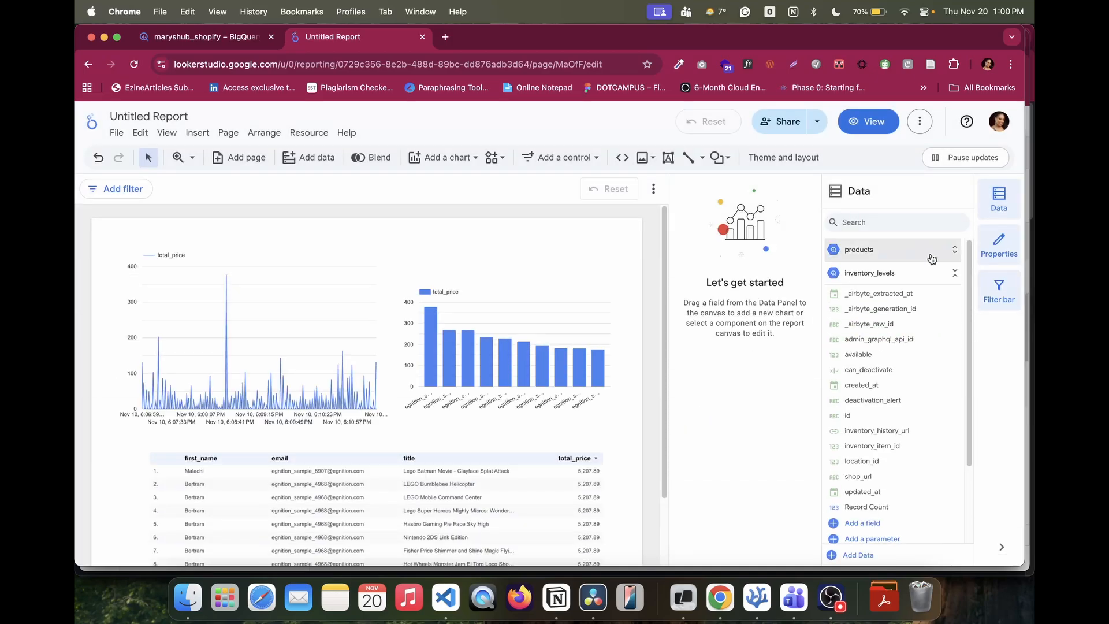
Step: Collapse the inventory_levels field list and review the report's data sources, charts and table
left_click(955, 273)
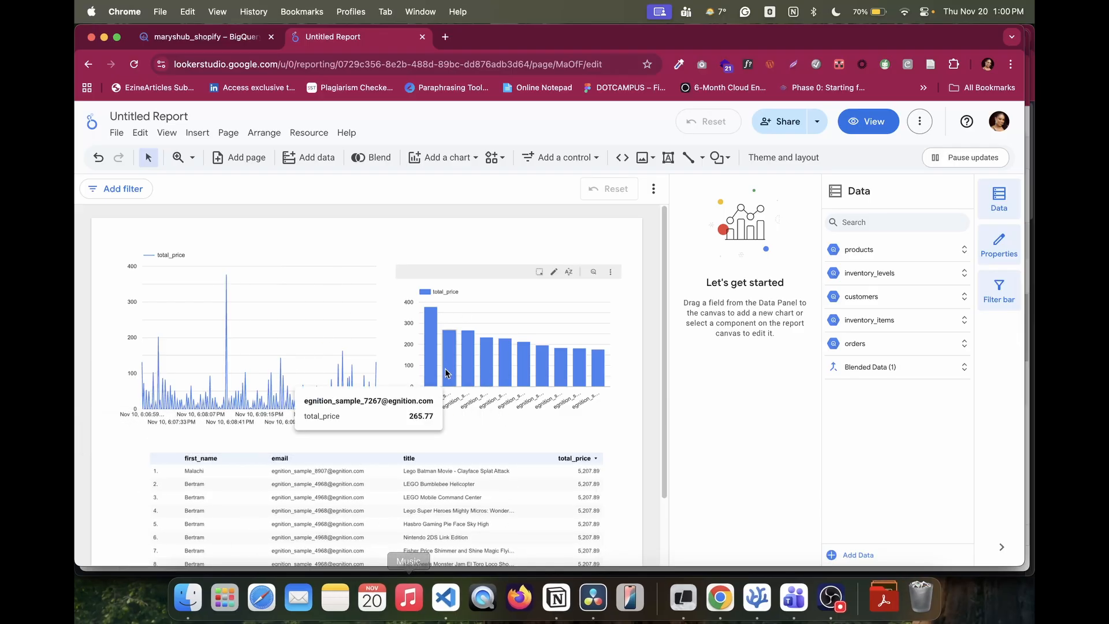
scroll(449, 383, "down", 3)
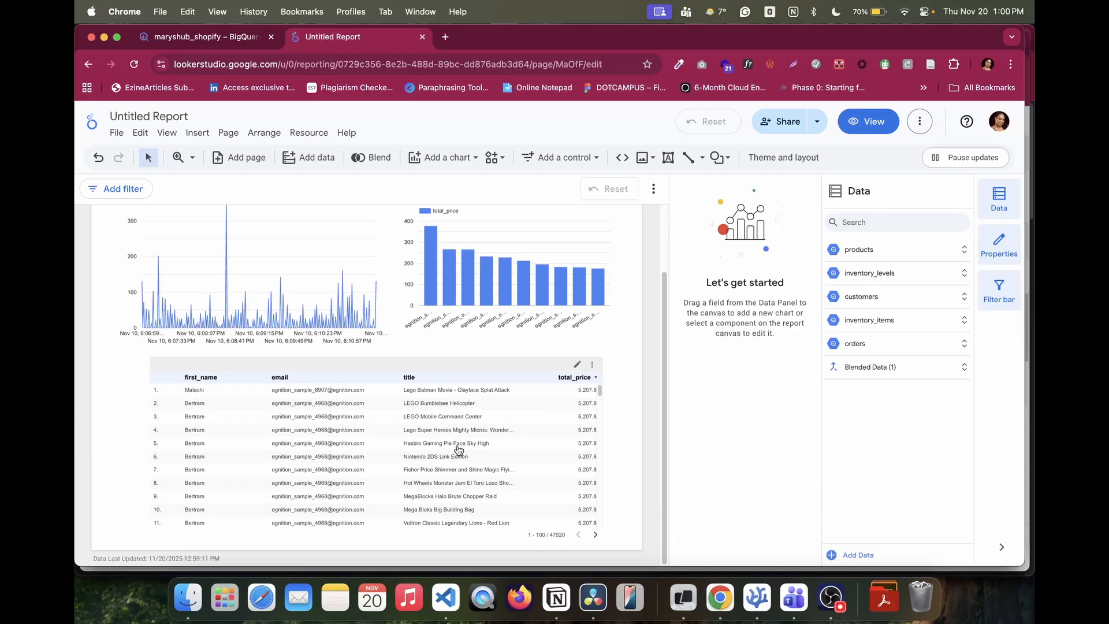